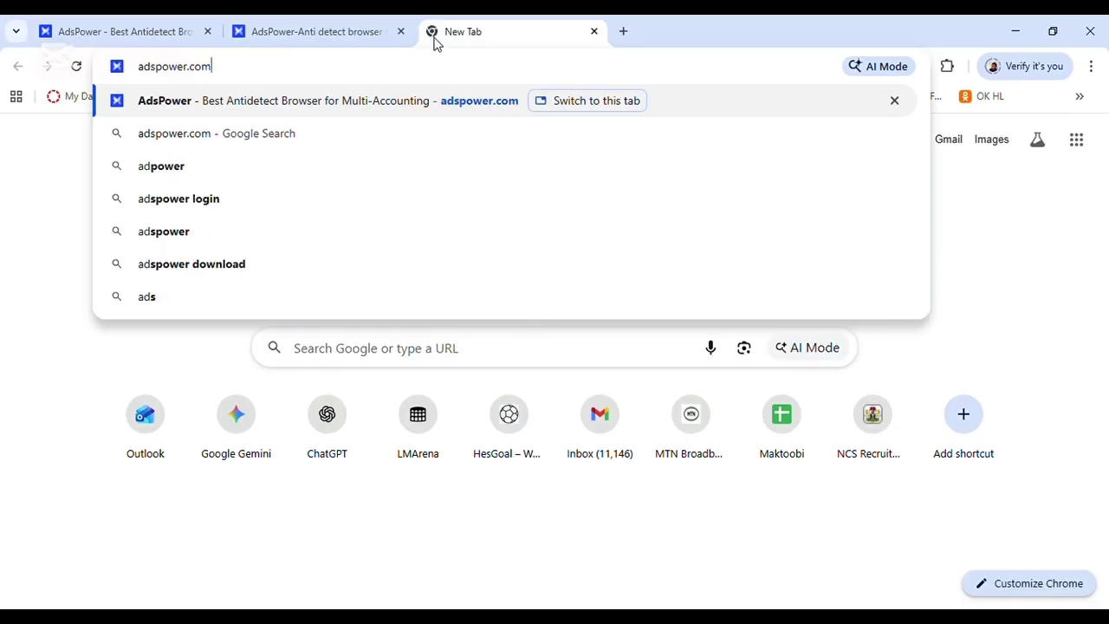
Load adspower.com in a new Chrome tab.
key("Return")
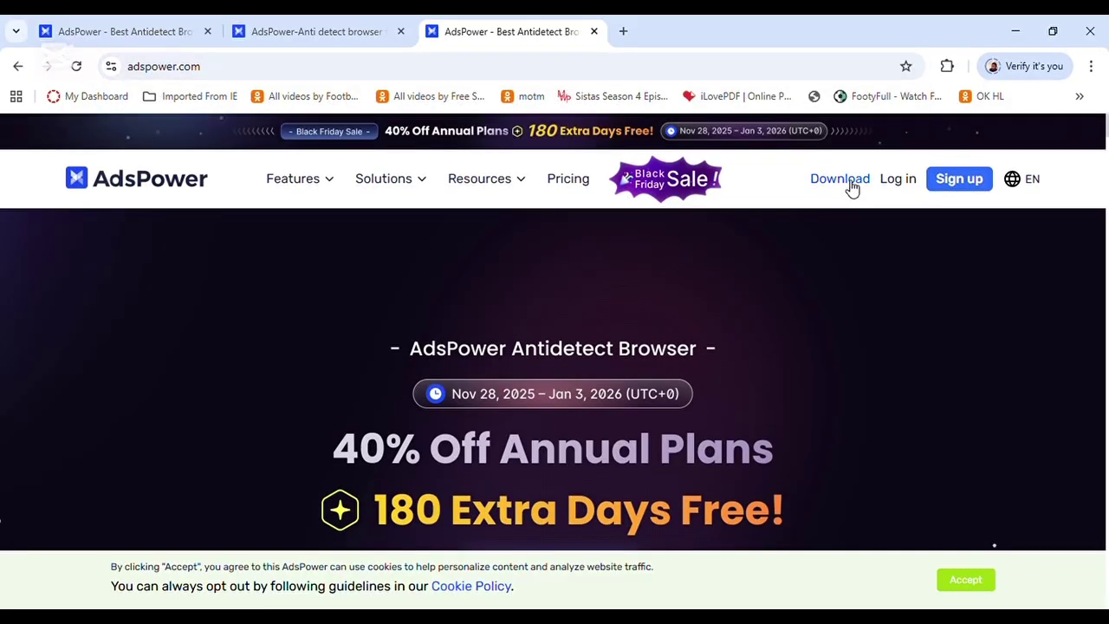
Download the Windows (64 bit) AdsPower installer and check it in the downloads list.
left_click(851, 187)
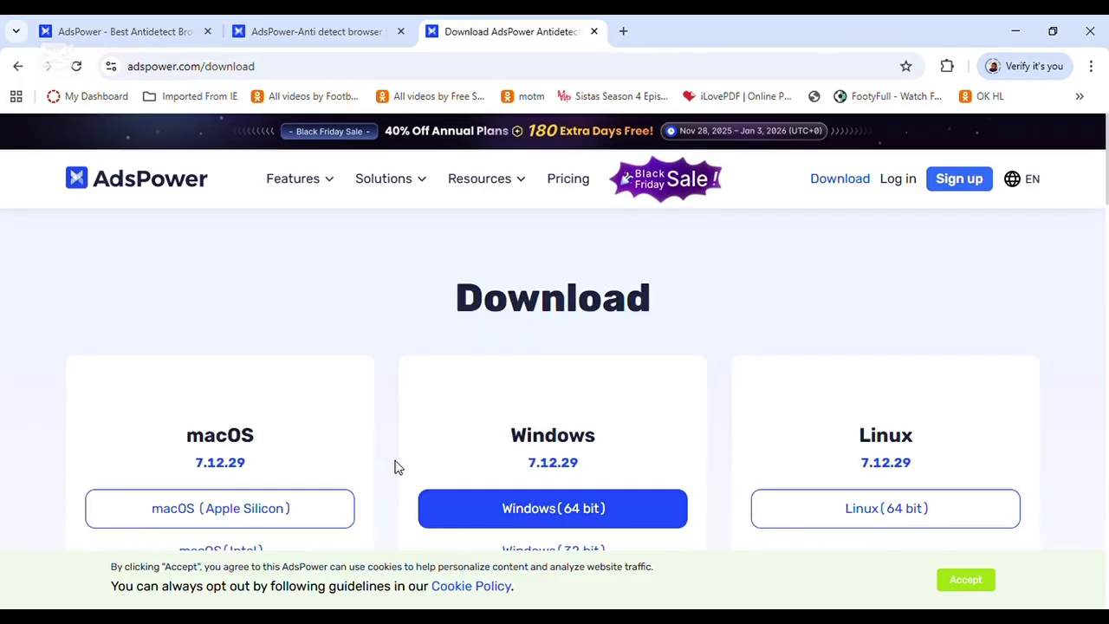
left_click(486, 514)
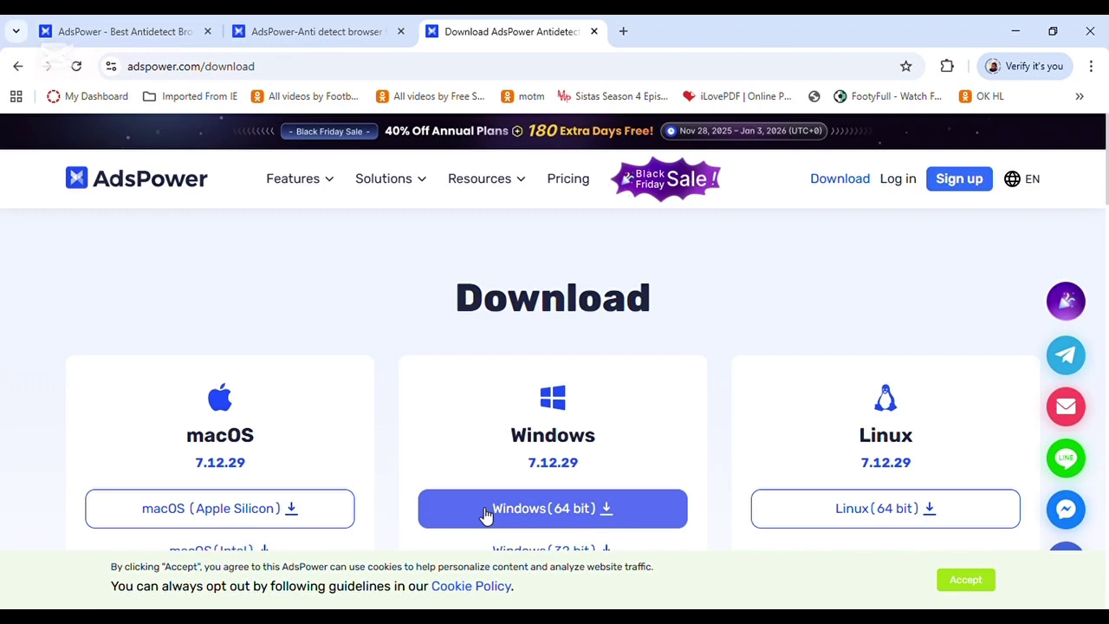
key("ctrl+j")
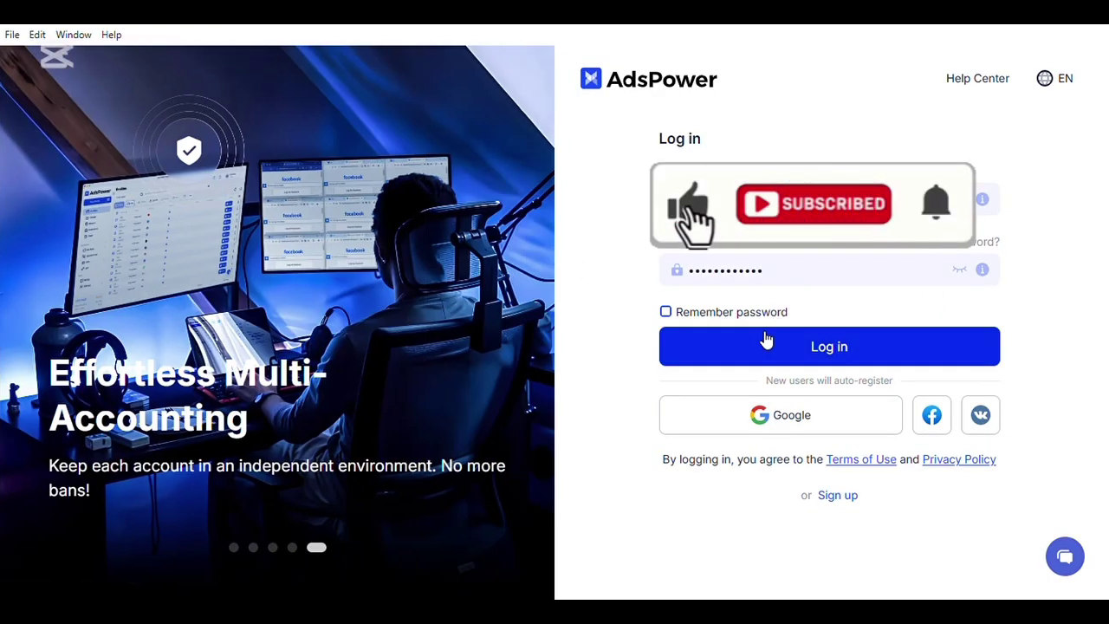
Log in to AdsPower, requesting and entering the e-mailed verification code.
left_click(767, 343)
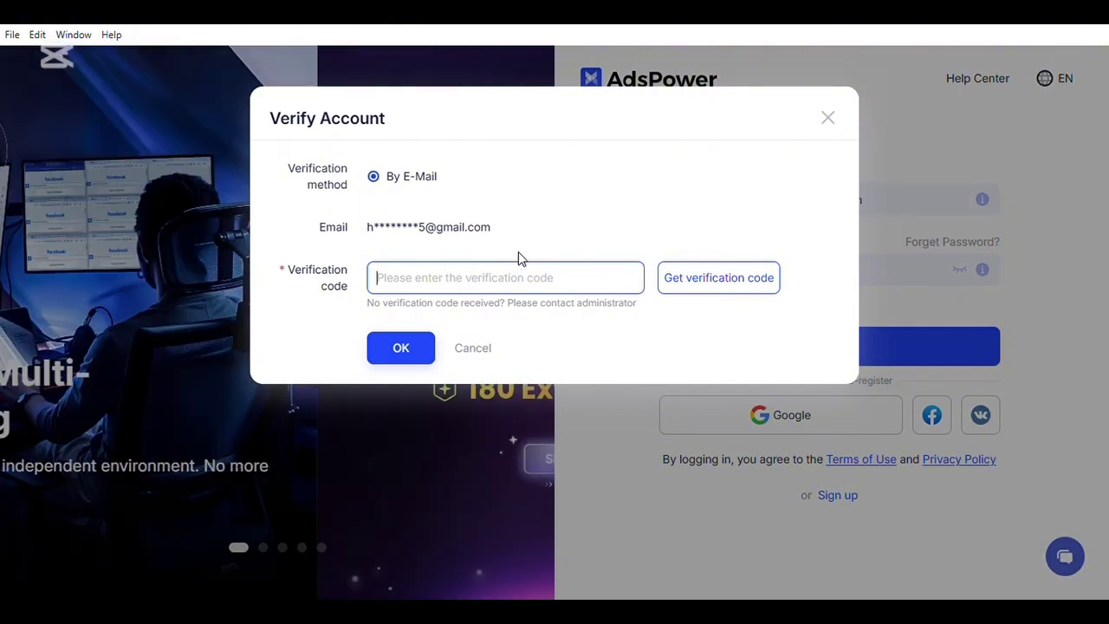
left_click(762, 277)
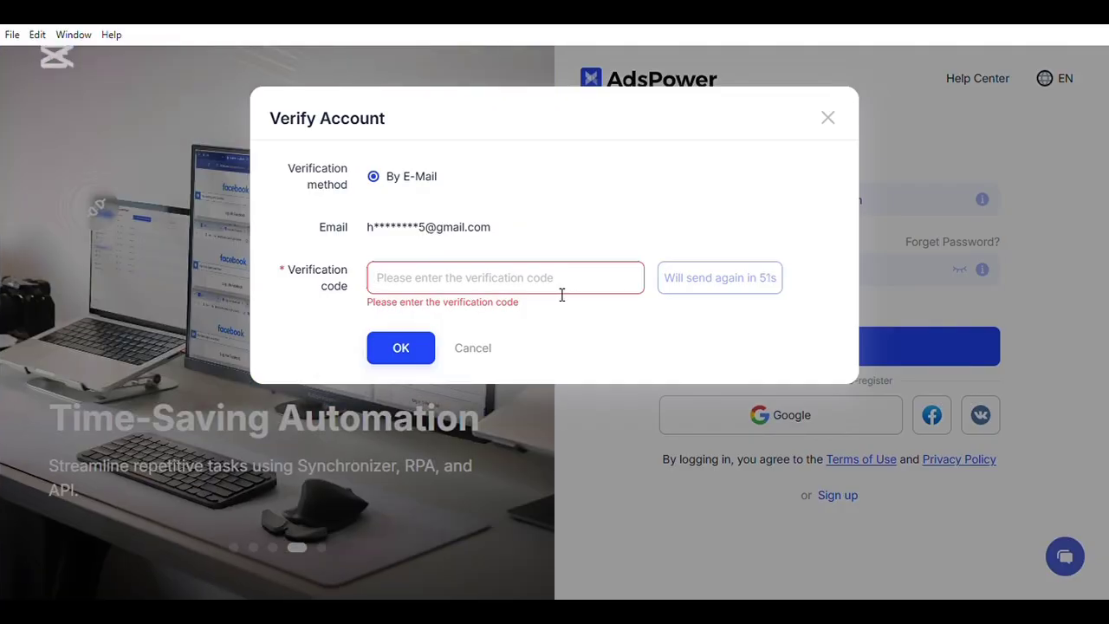
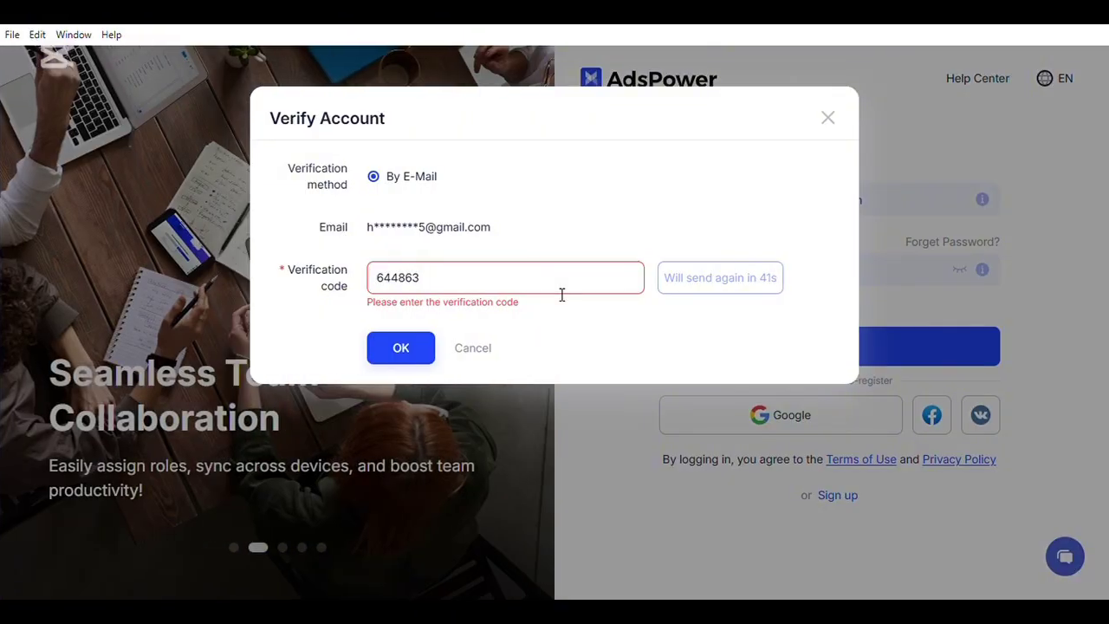
left_click(401, 347)
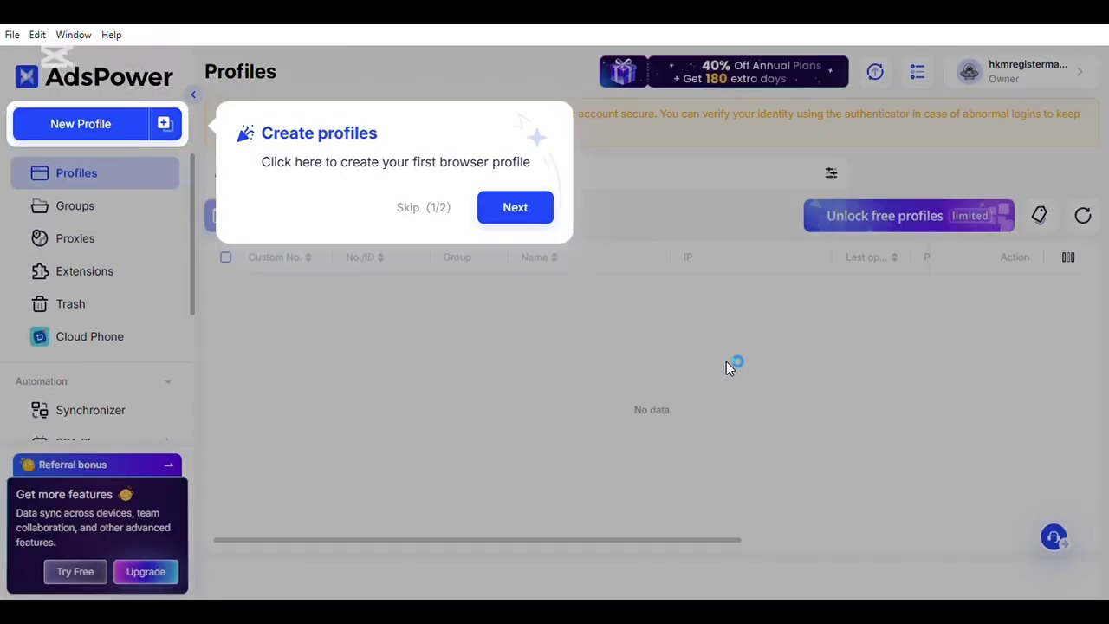
Dismiss the onboarding tour and close the Black Friday promotion popup.
left_click(520, 212)
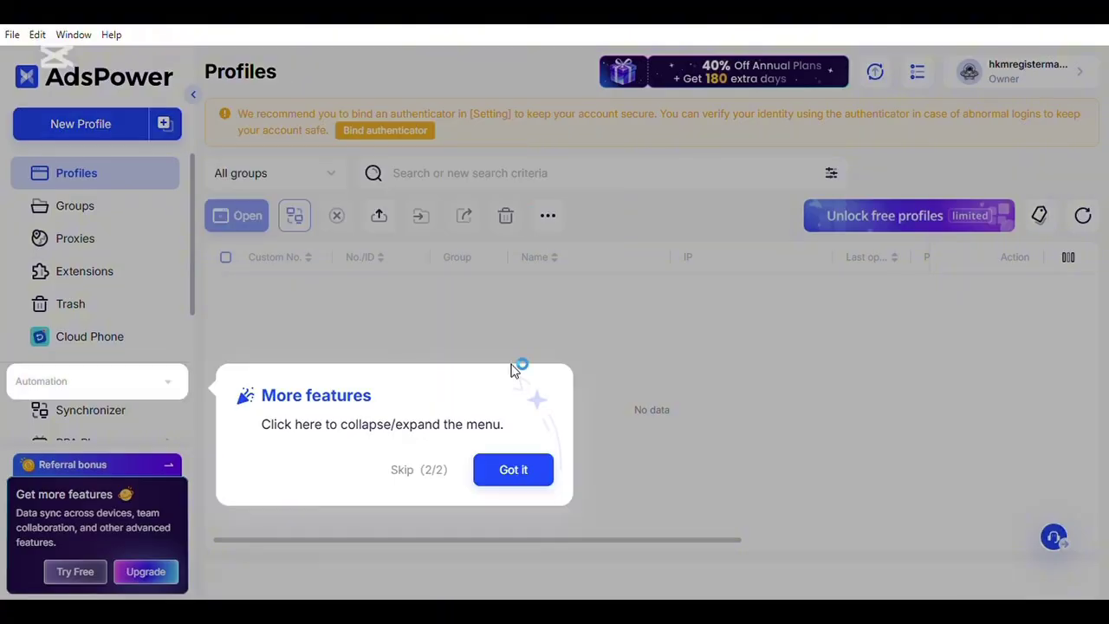
left_click(518, 478)
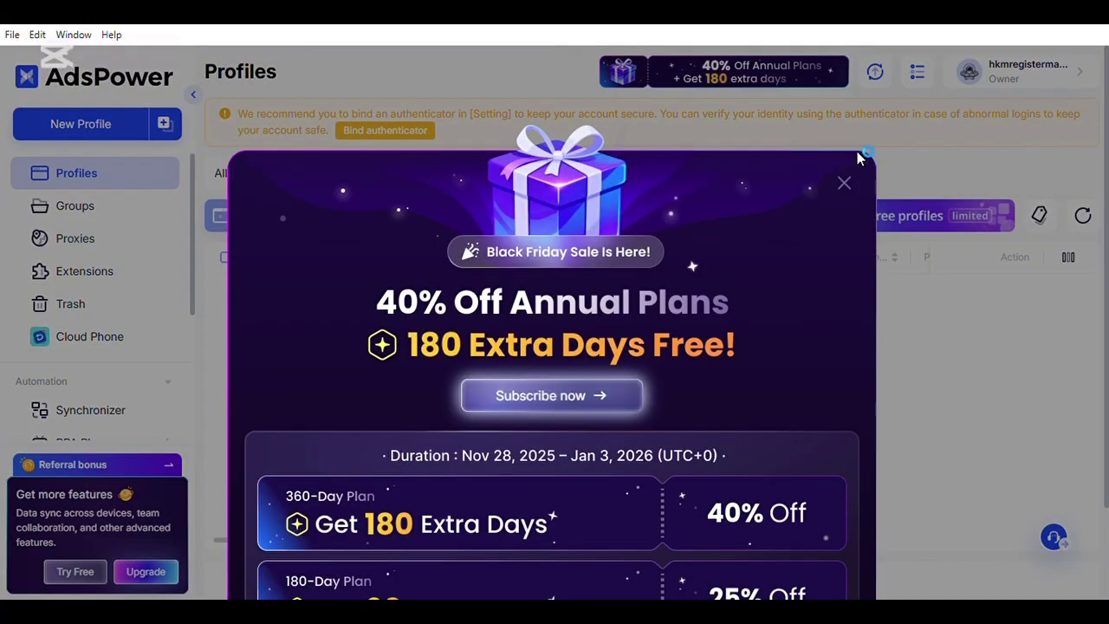
left_click(844, 184)
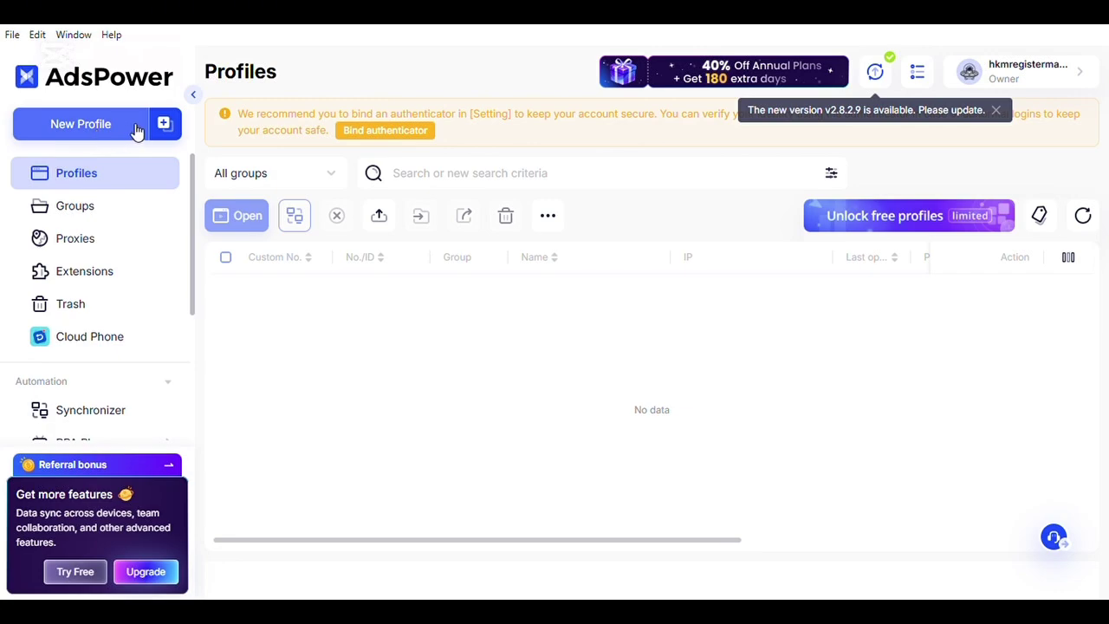
Start a new browser profile and name it hkmovement.
left_click(164, 131)
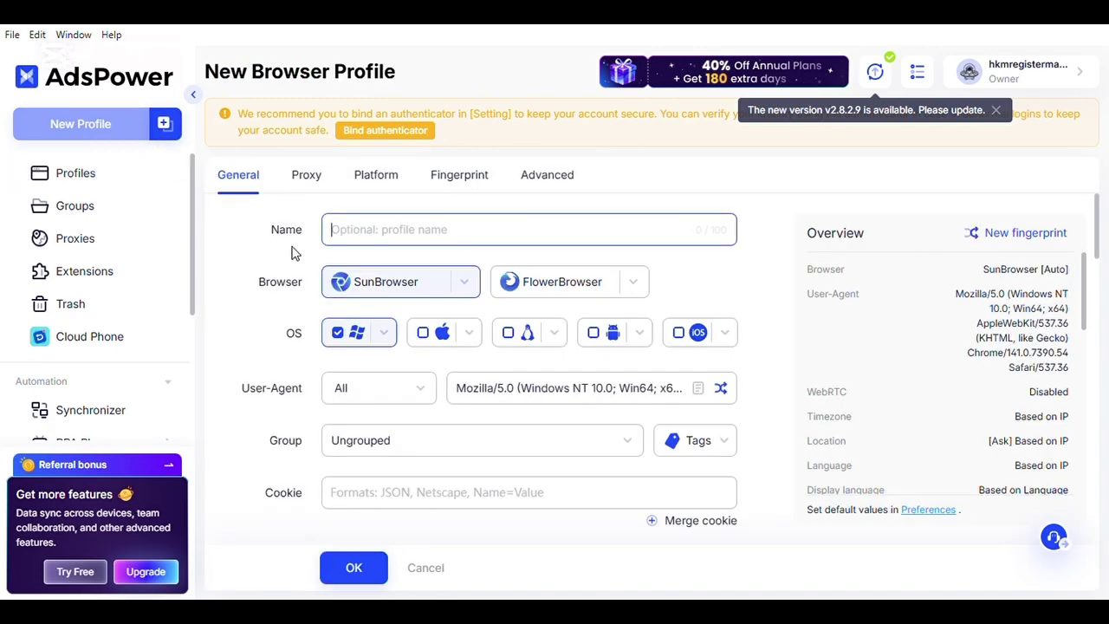
type("hkmovement")
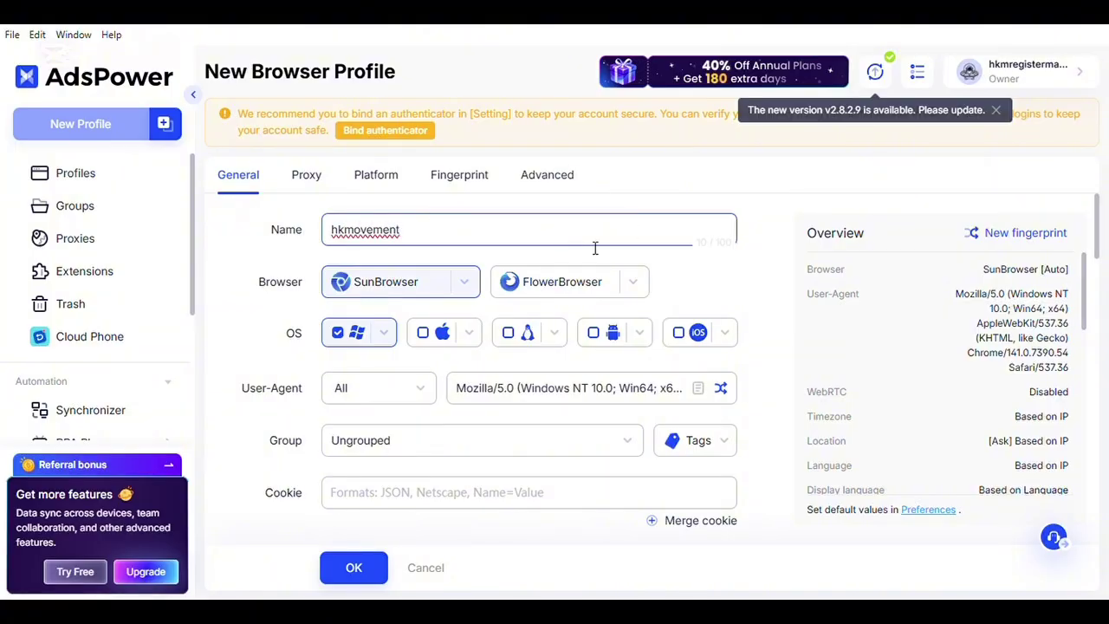
left_click(418, 288)
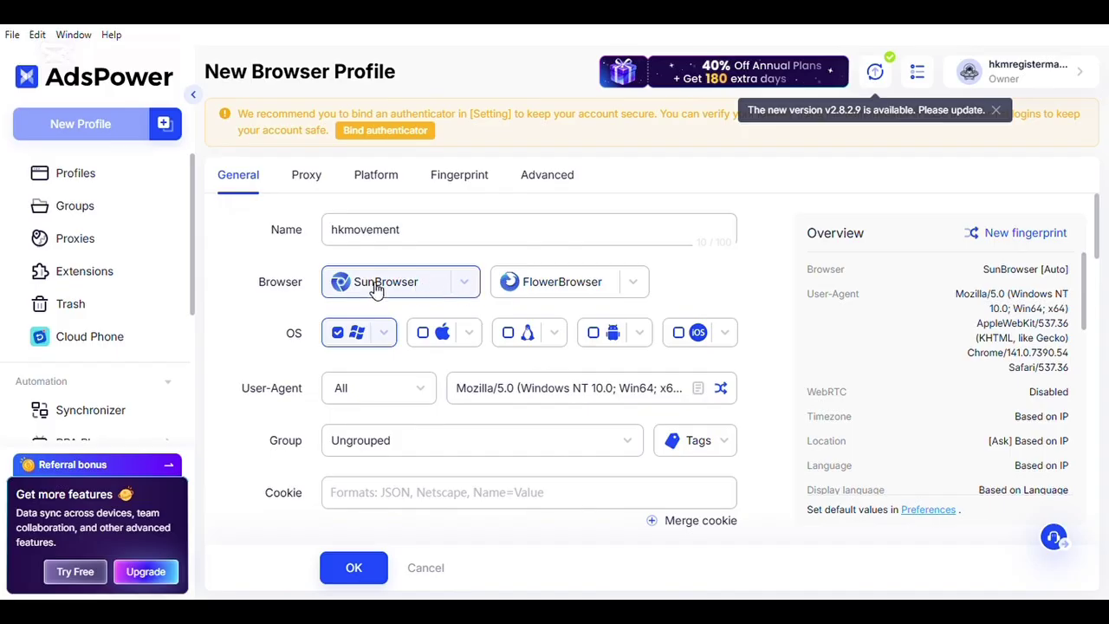
Browse the SunBrowser and FlowerBrowser version lists, keeping SunBrowser as the browser.
left_click(465, 284)
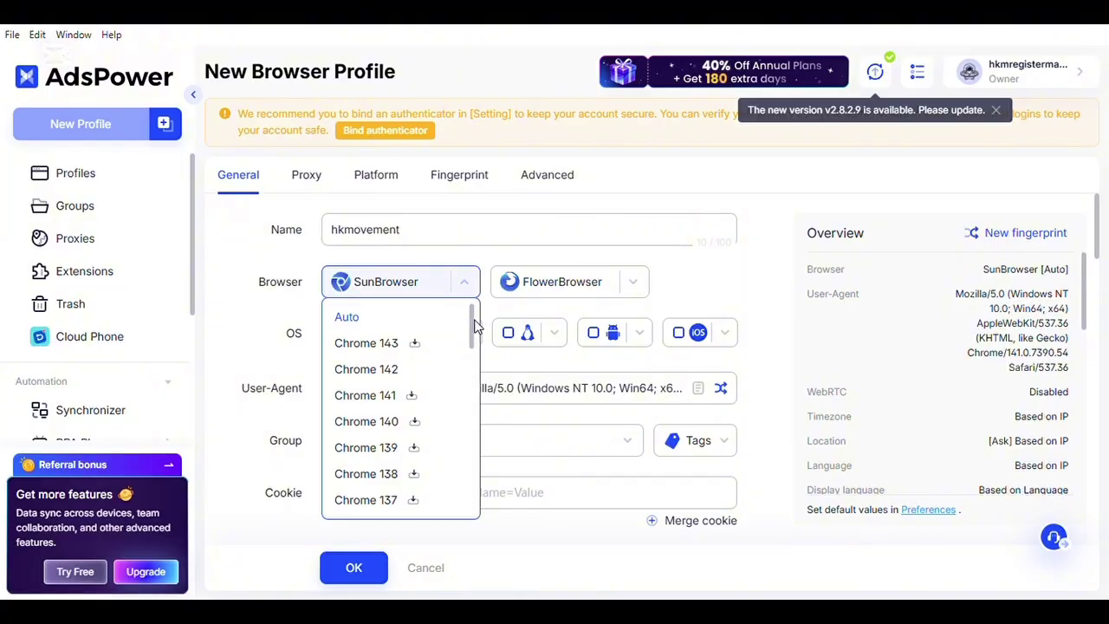
left_click_drag(471, 324, 445, 314)
left_click(648, 288)
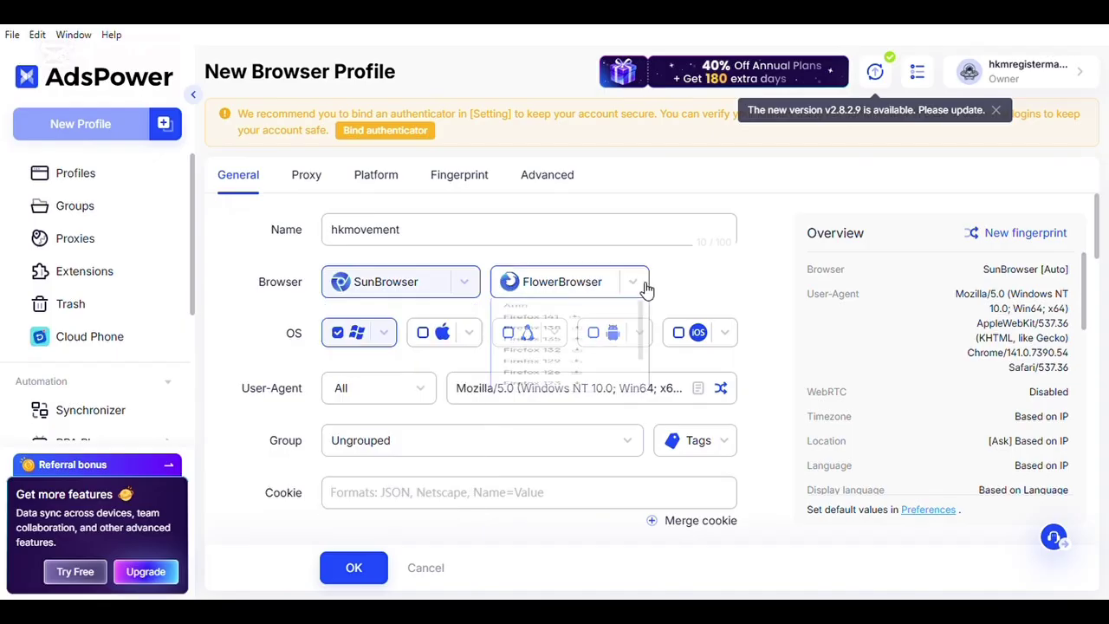
left_click_drag(645, 324, 641, 468)
scroll(624, 347, "up", 3)
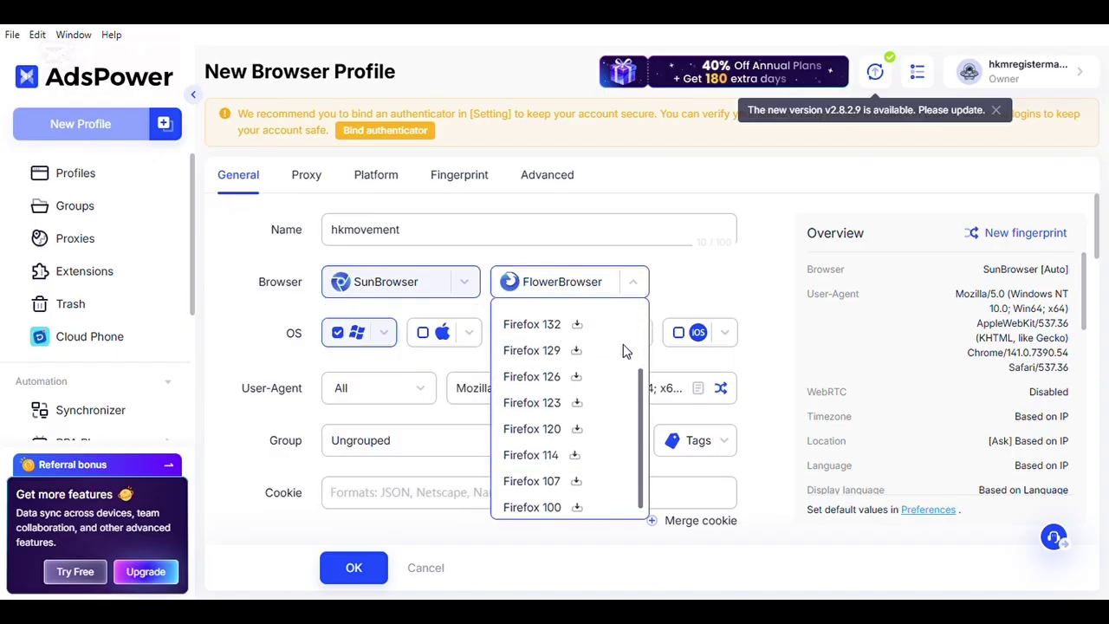
left_click(725, 195)
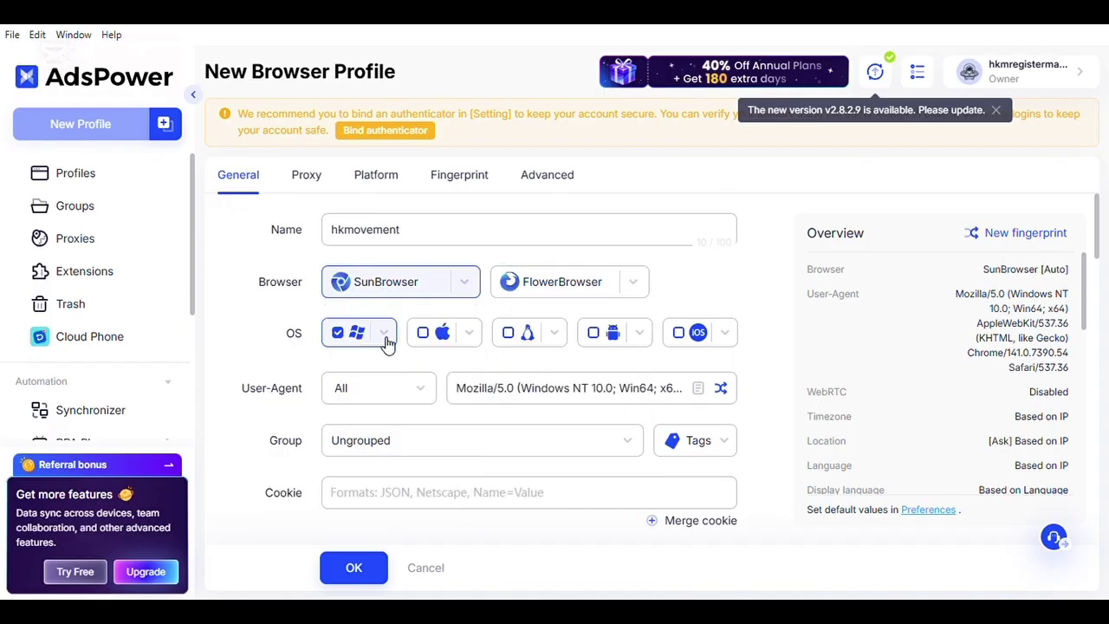
Review the Windows, macOS, Linux, Android, iOS and user-agent options, keeping Windows and the default user agent.
left_click(386, 340)
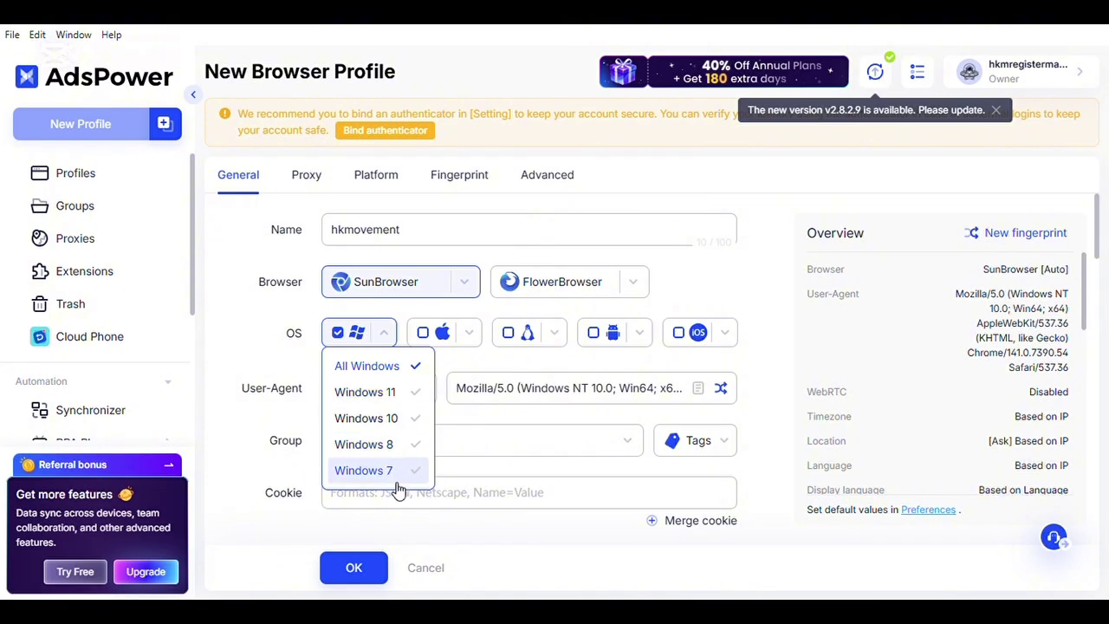
left_click(469, 335)
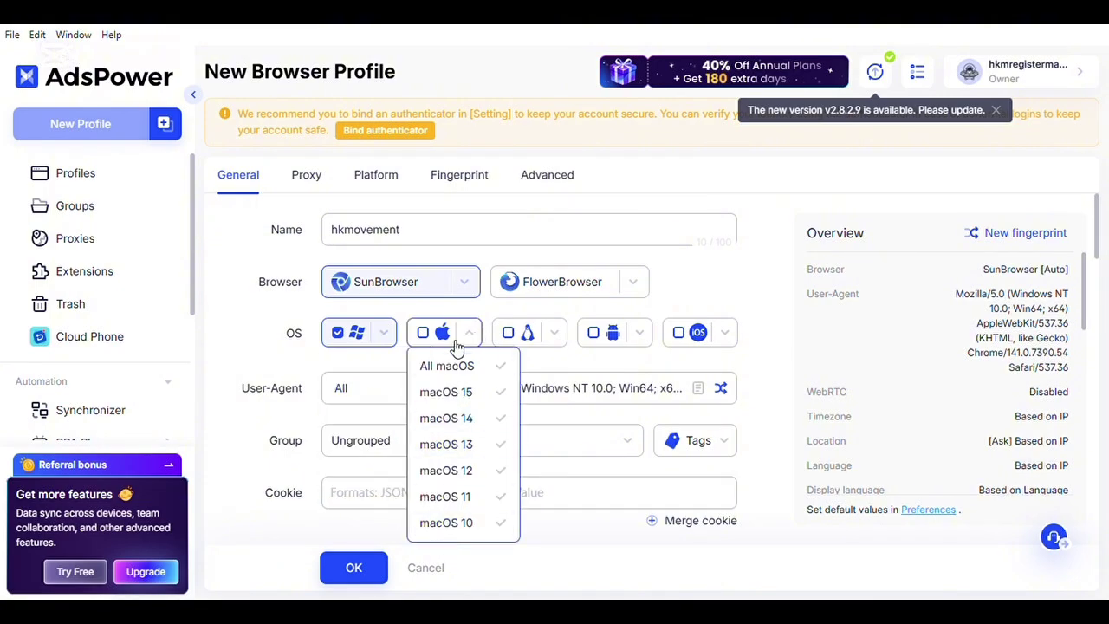
left_click(563, 338)
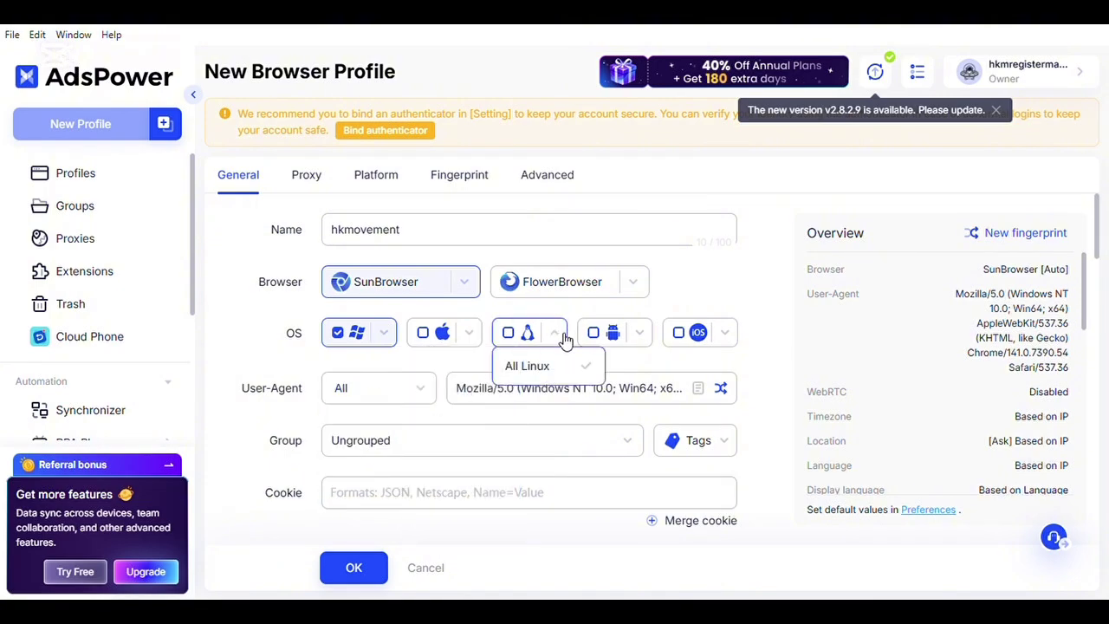
left_click(645, 336)
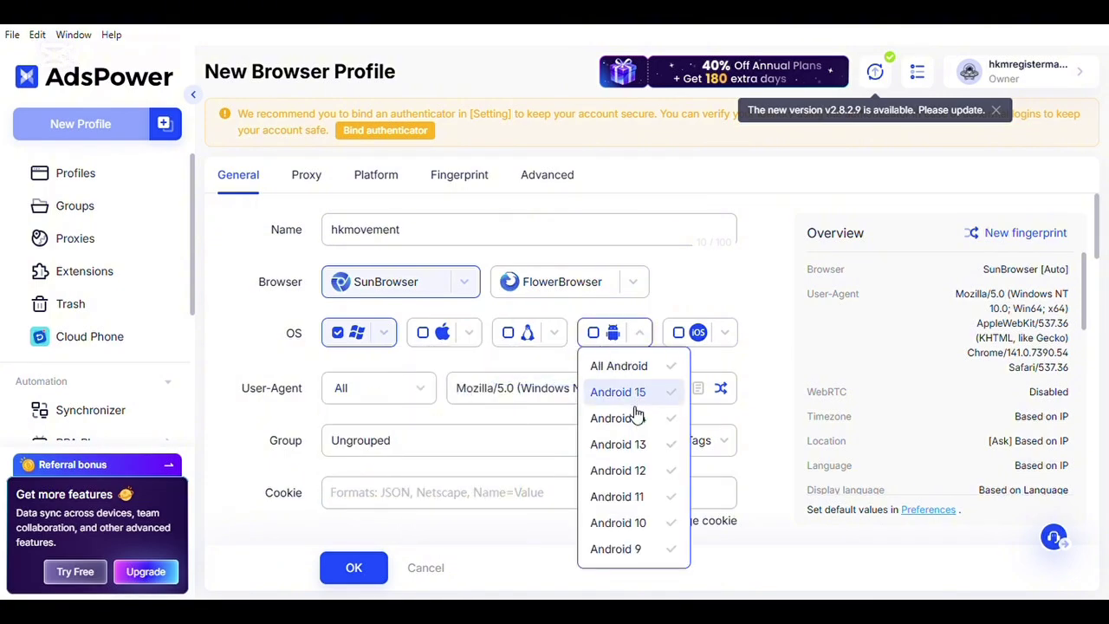
left_click(728, 337)
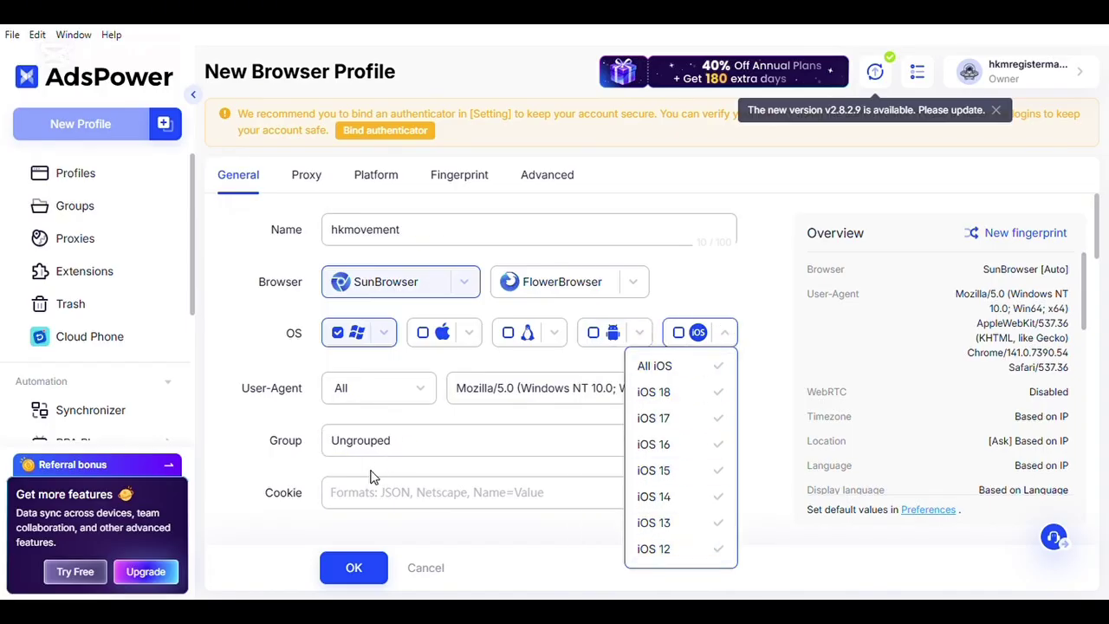
left_click(427, 394)
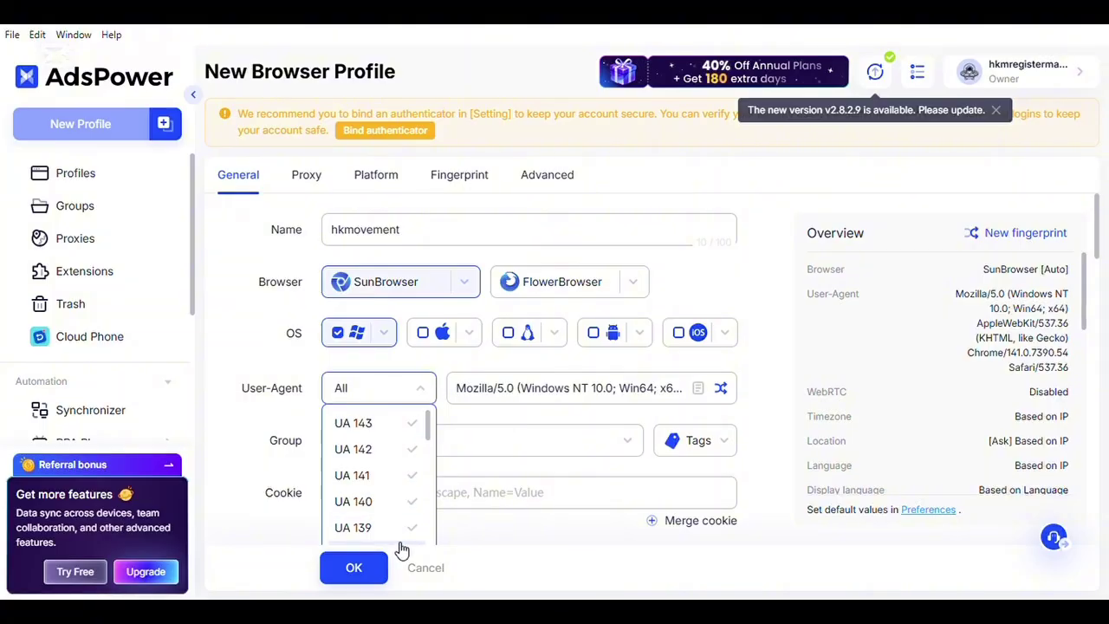
left_click_drag(427, 459, 379, 355)
left_click(480, 416)
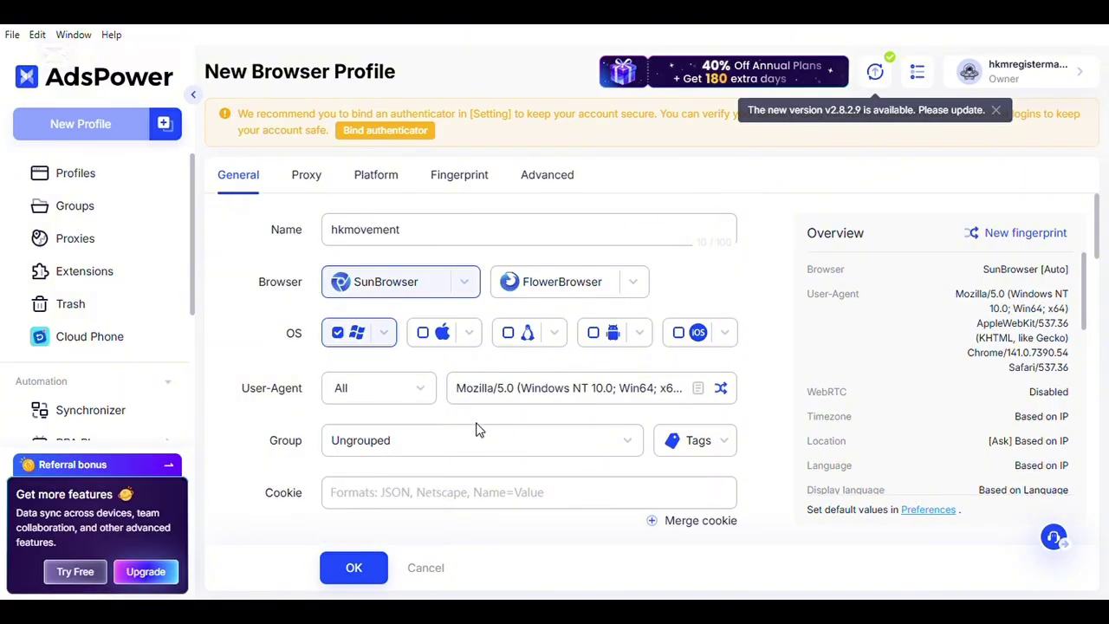
Keep the profile in the Ungrouped group.
left_click(638, 452)
scroll(750, 351, "down", 3)
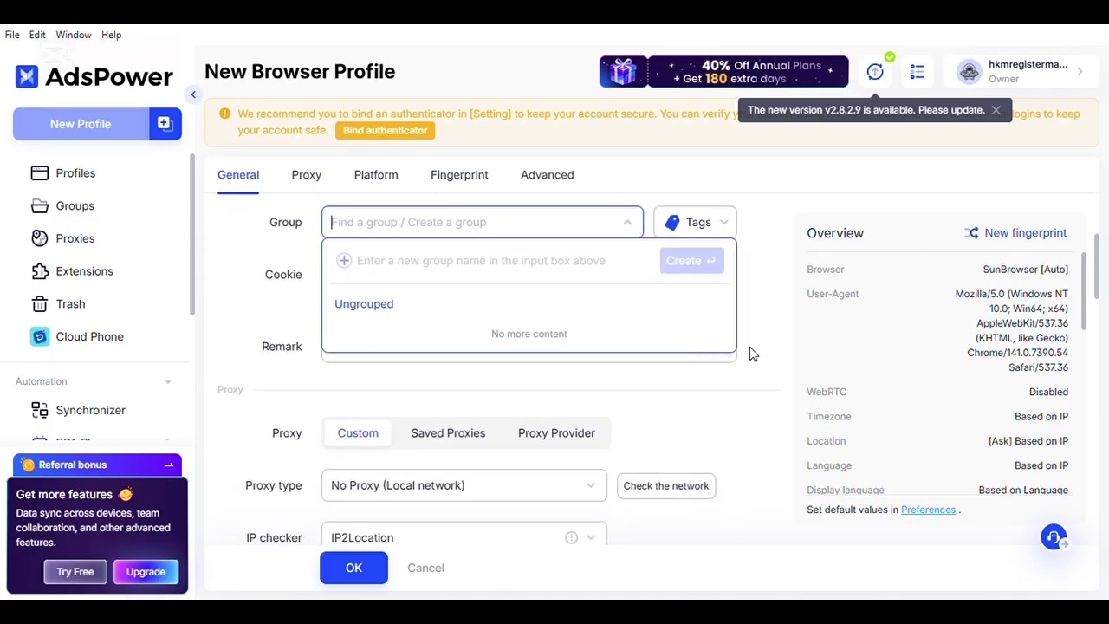
left_click(797, 302)
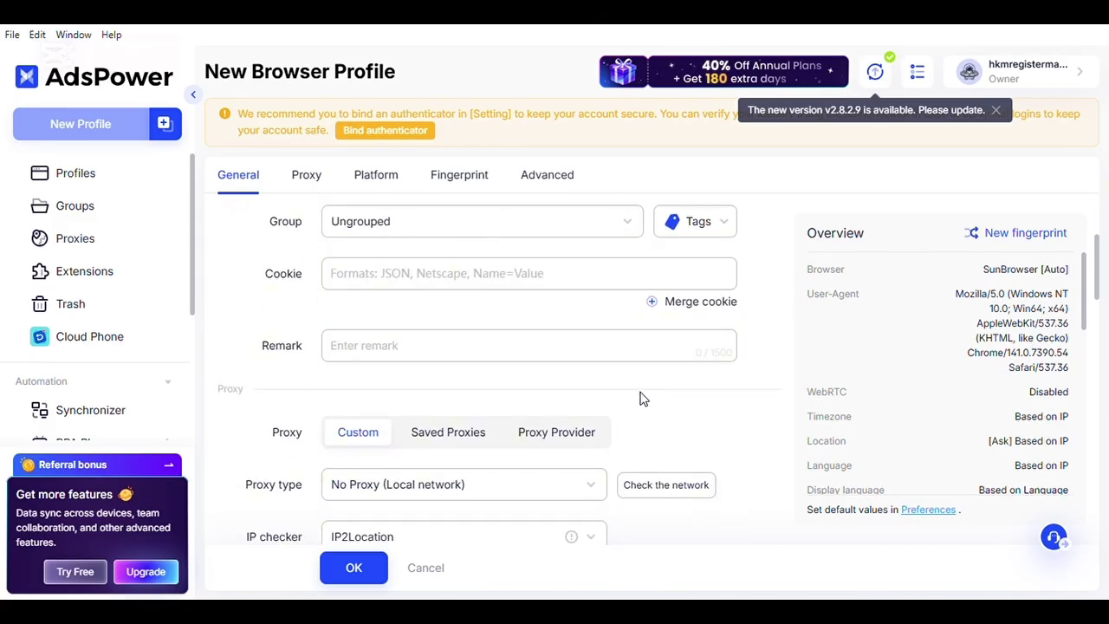
Compare saved-proxy and provider options, then return to entering a Custom proxy.
scroll(474, 407, "down", 2)
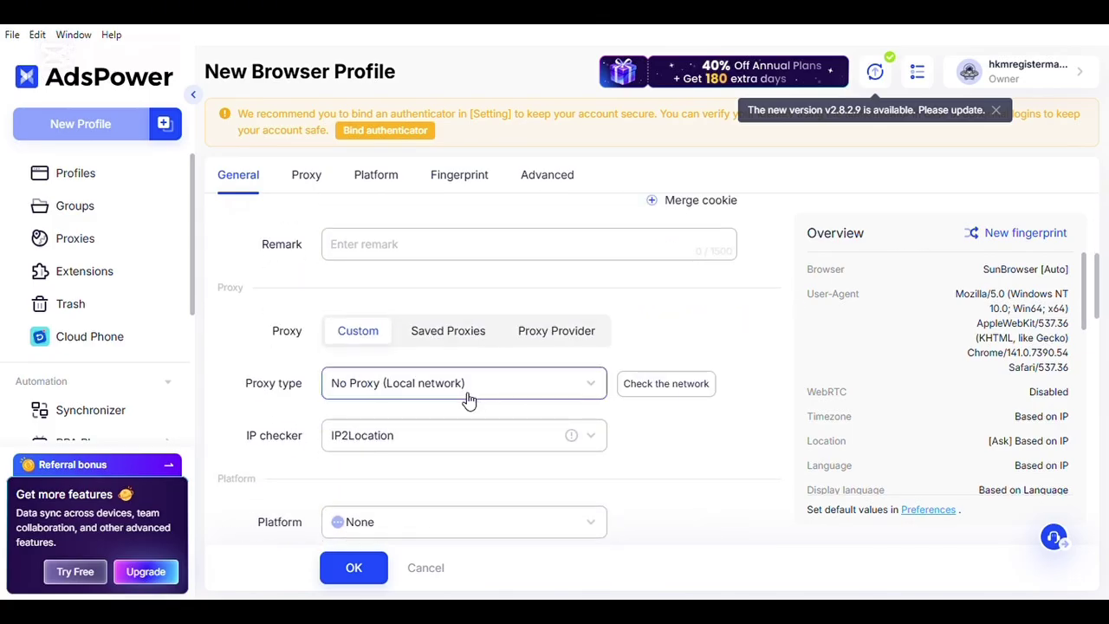
scroll(467, 399, "down", 1)
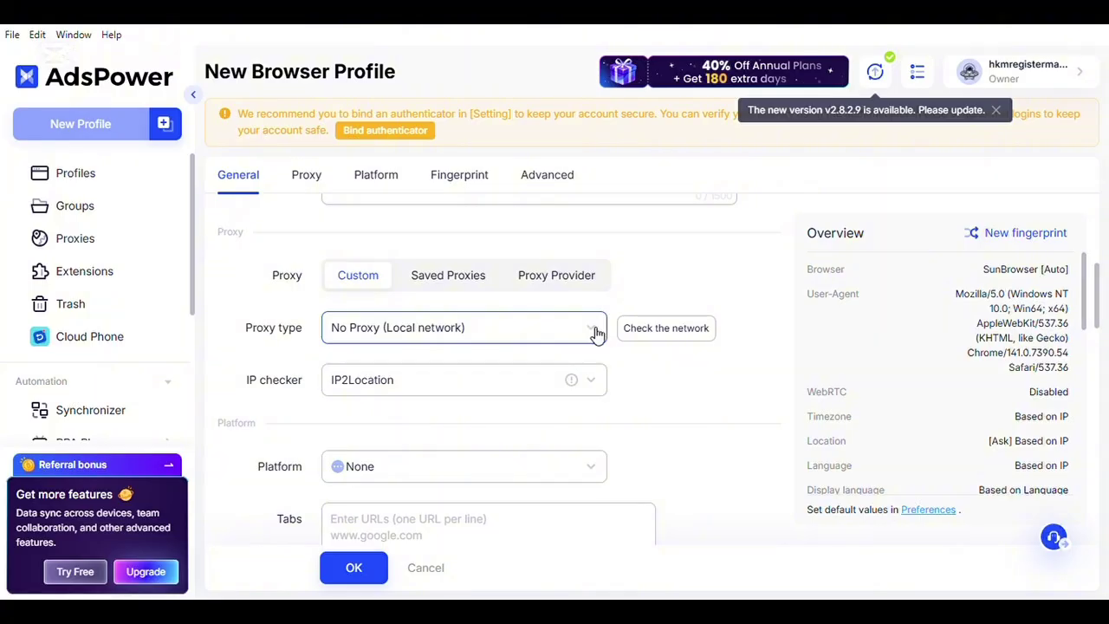
left_click(465, 279)
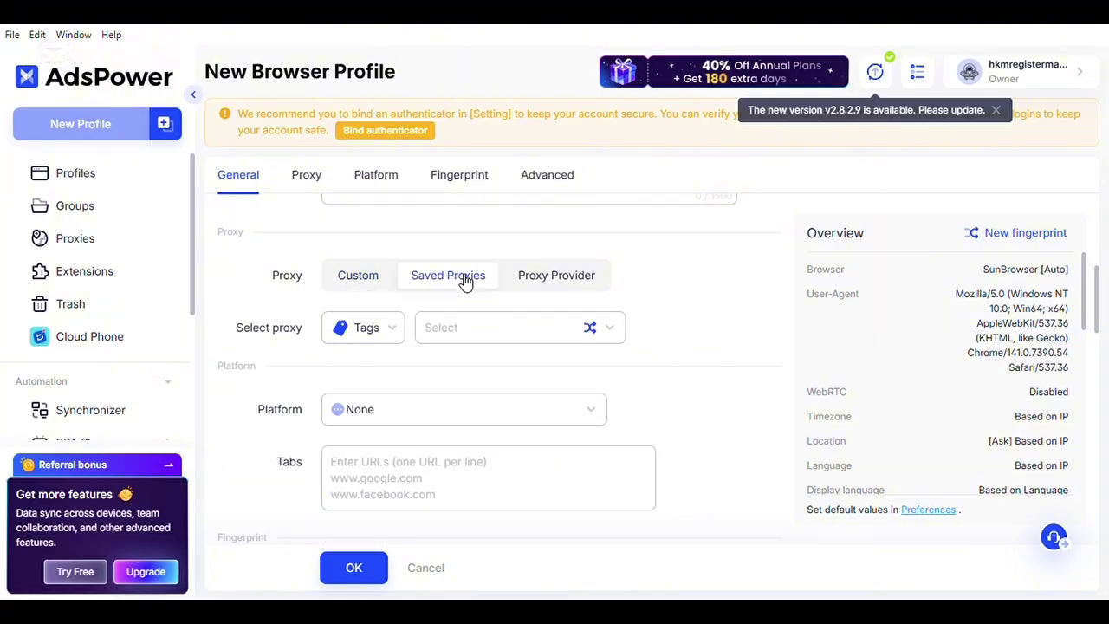
left_click(540, 272)
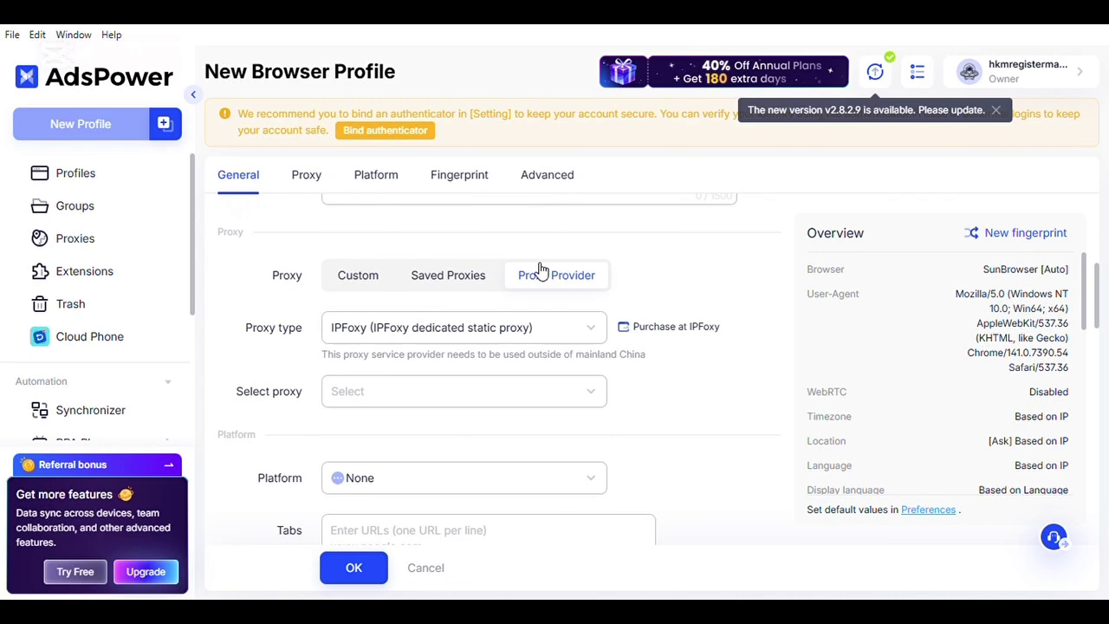
left_click(358, 279)
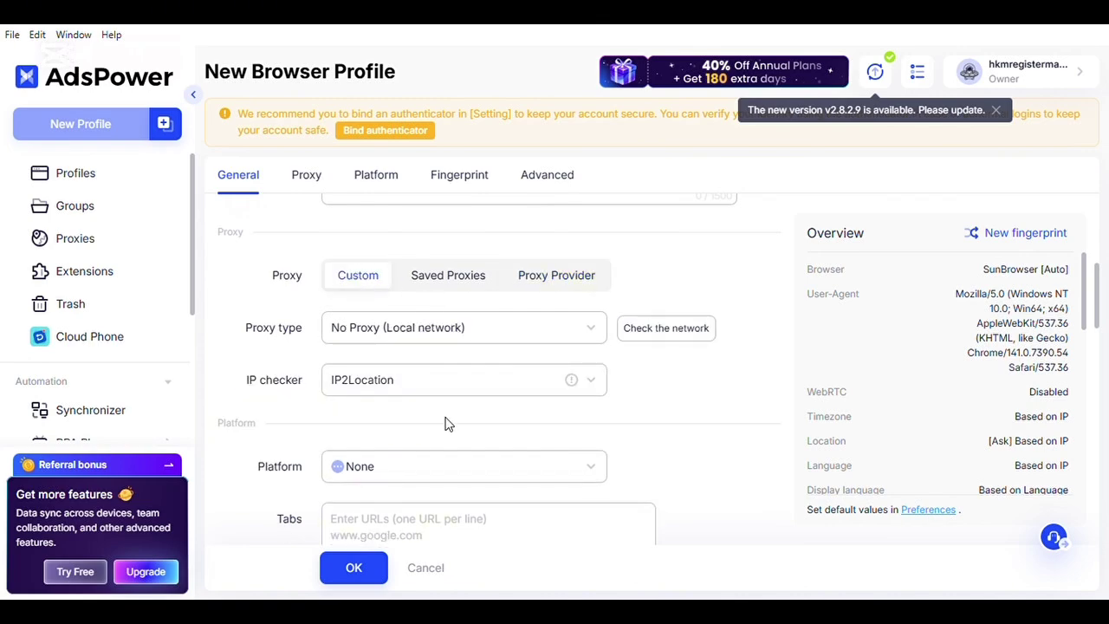
Set a Socks5 proxy at res.geonix.com:10000 and confirm the check passes from Dallas, Texas.
left_click(593, 326)
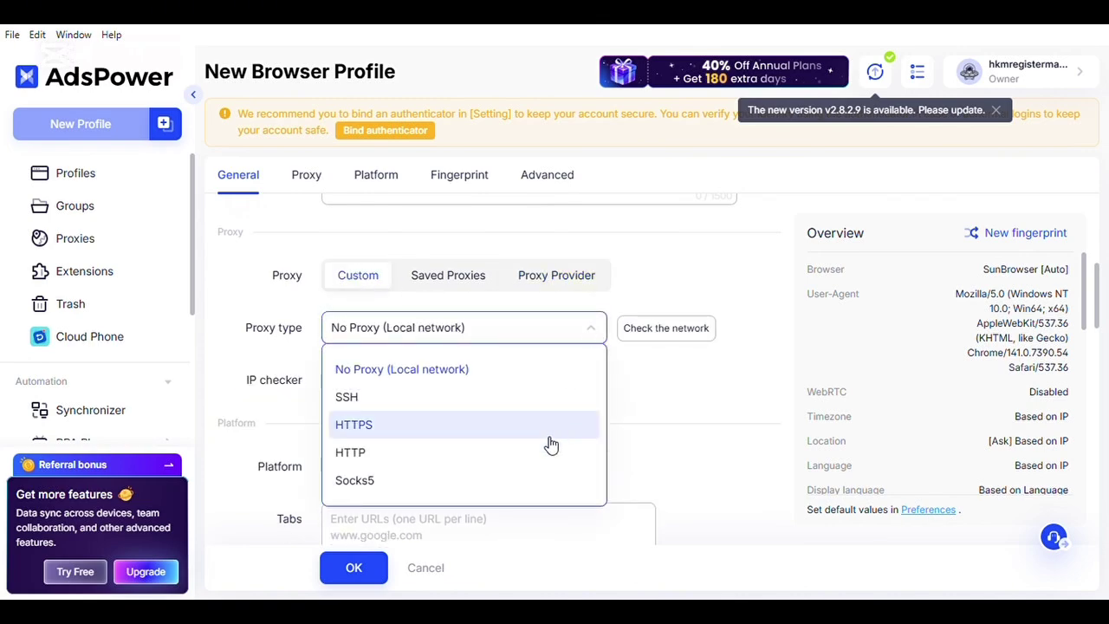
left_click(505, 479)
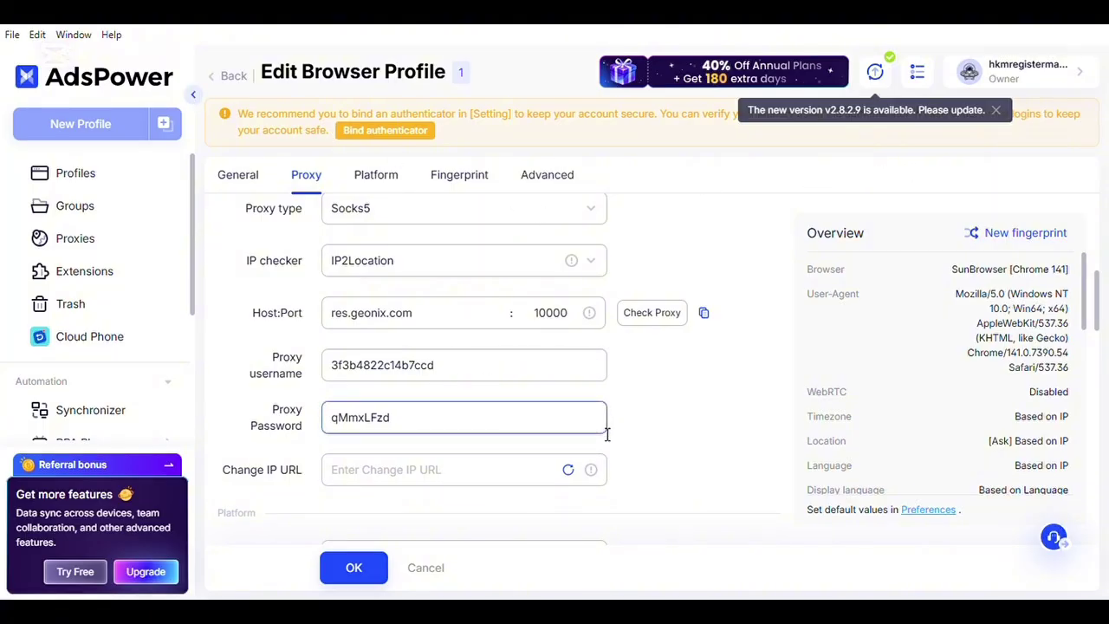
left_click(660, 316)
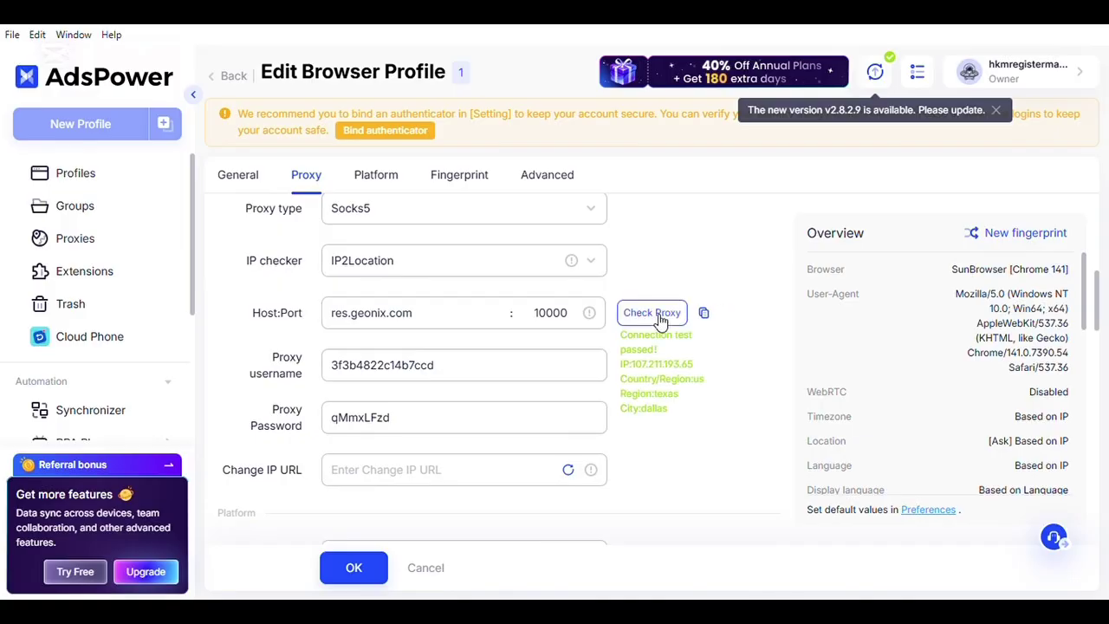
scroll(549, 413, "down", 3)
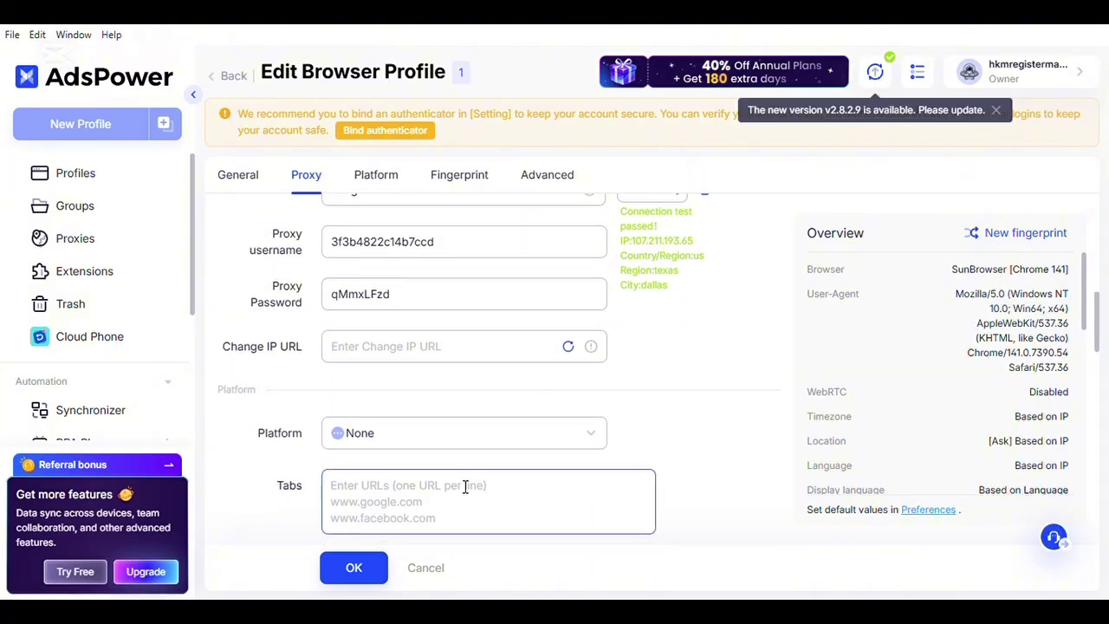
scroll(511, 459, "down", 1)
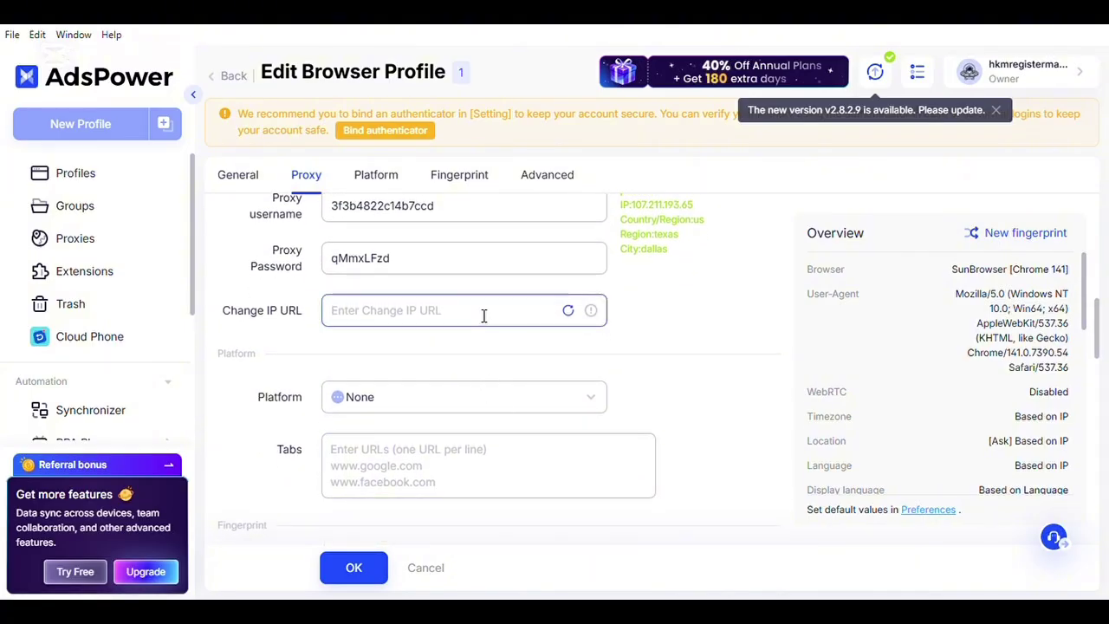
left_click(587, 397)
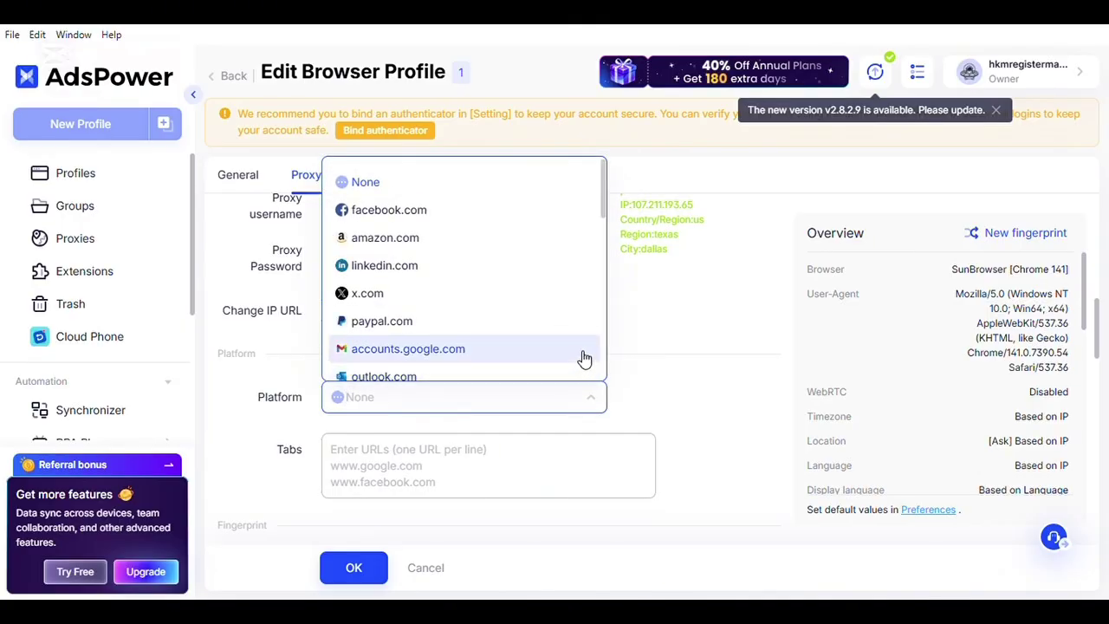
scroll(585, 358, "down", 1)
scroll(584, 358, "down", 4)
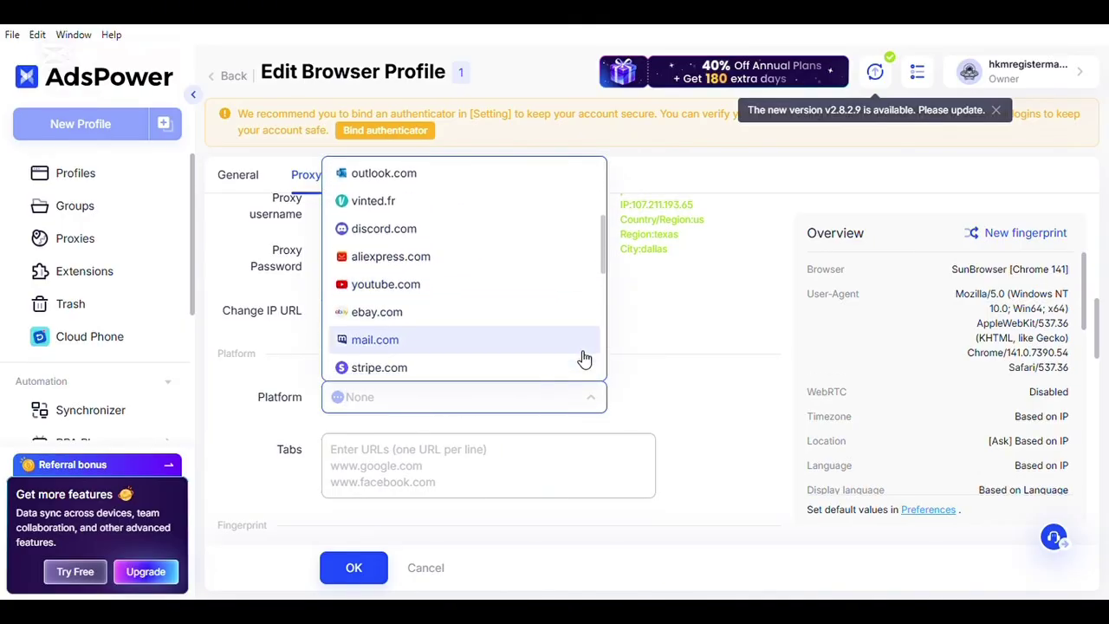
scroll(585, 358, "down", 5)
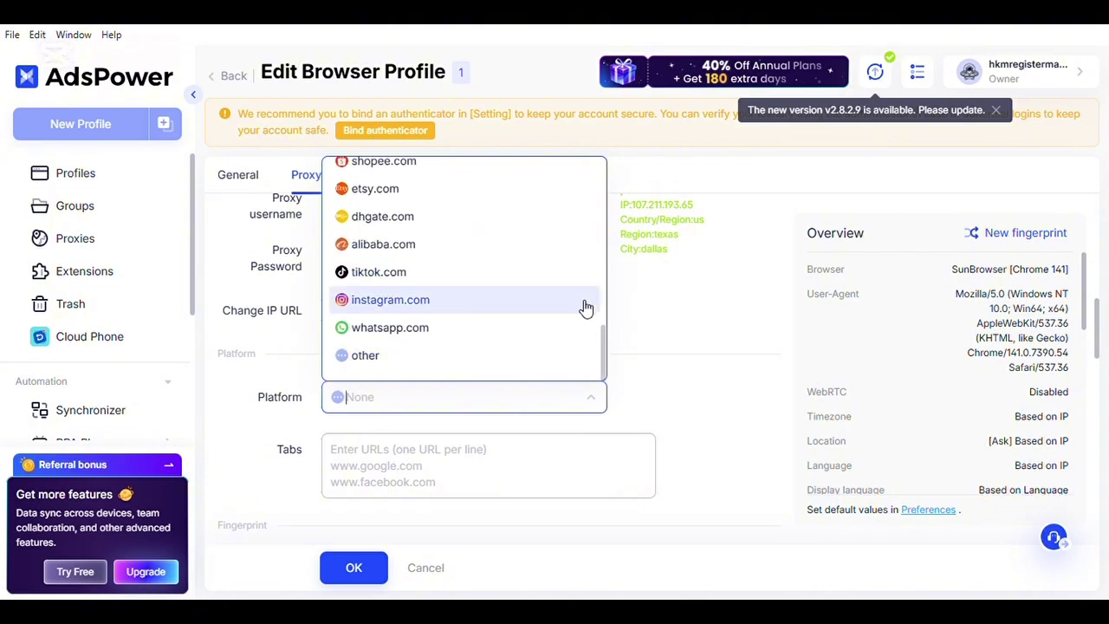
scroll(585, 307, "up", 1)
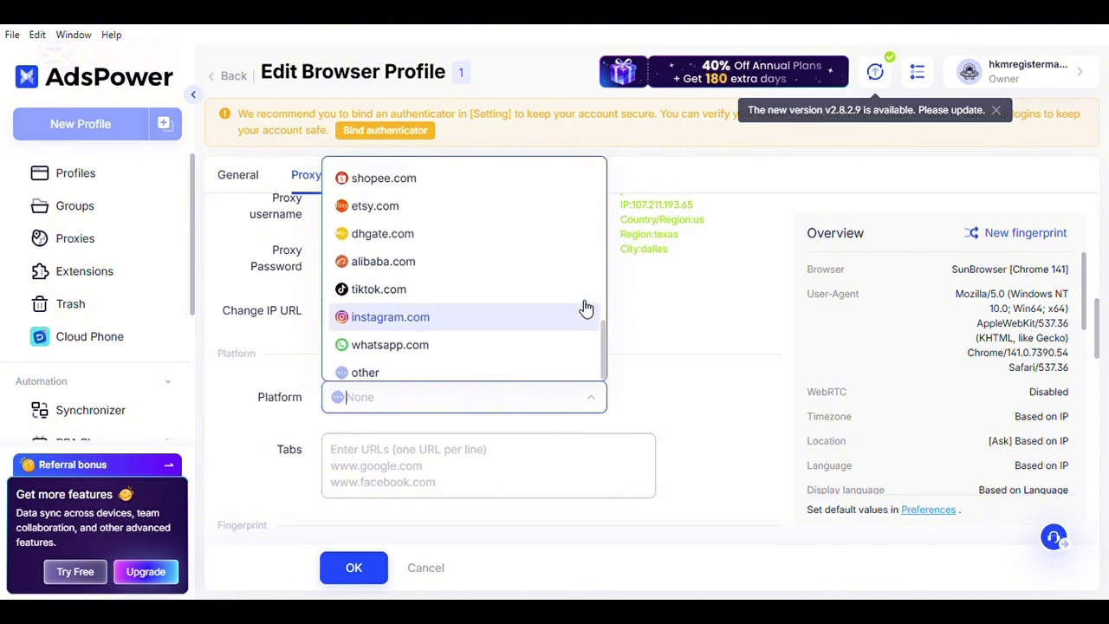
scroll(585, 308, "up", 1)
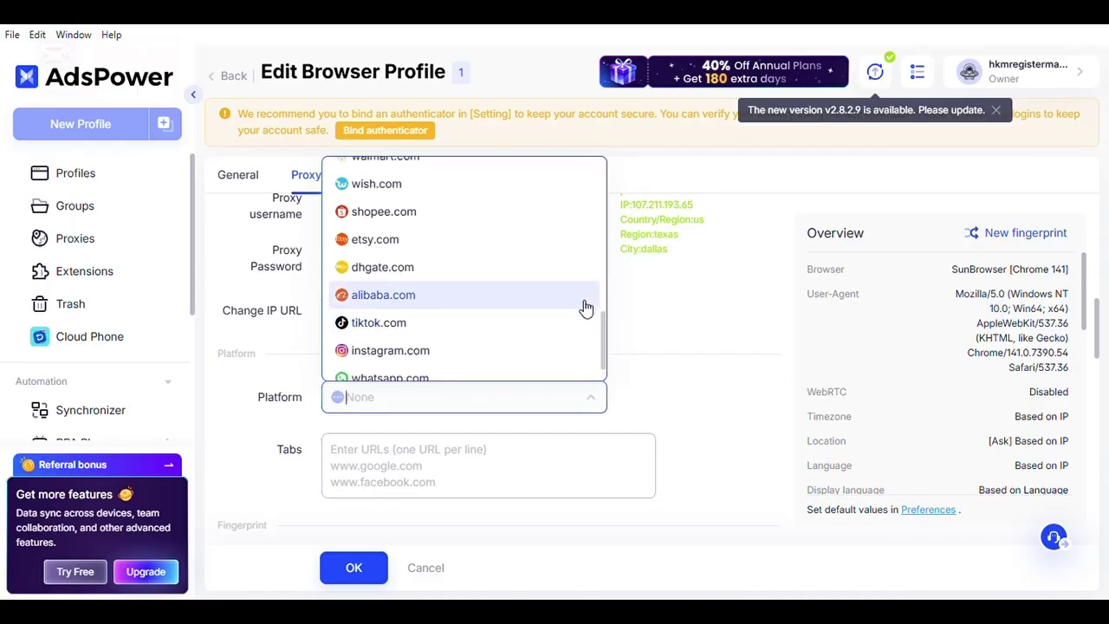
scroll(585, 307, "up", 1)
scroll(586, 307, "up", 1)
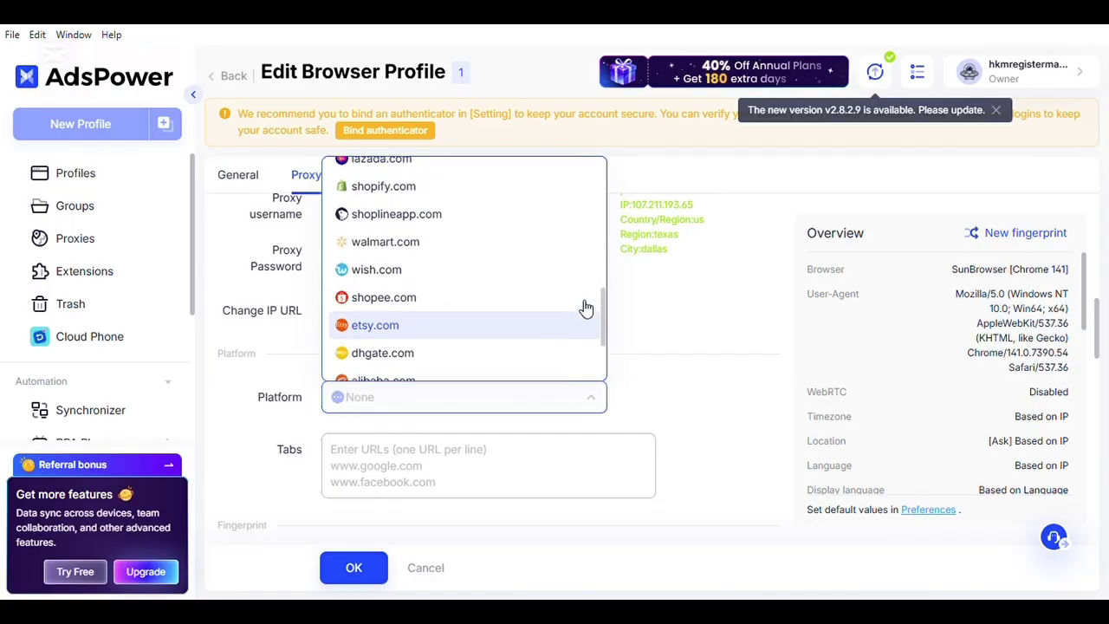
scroll(585, 308, "up", 3)
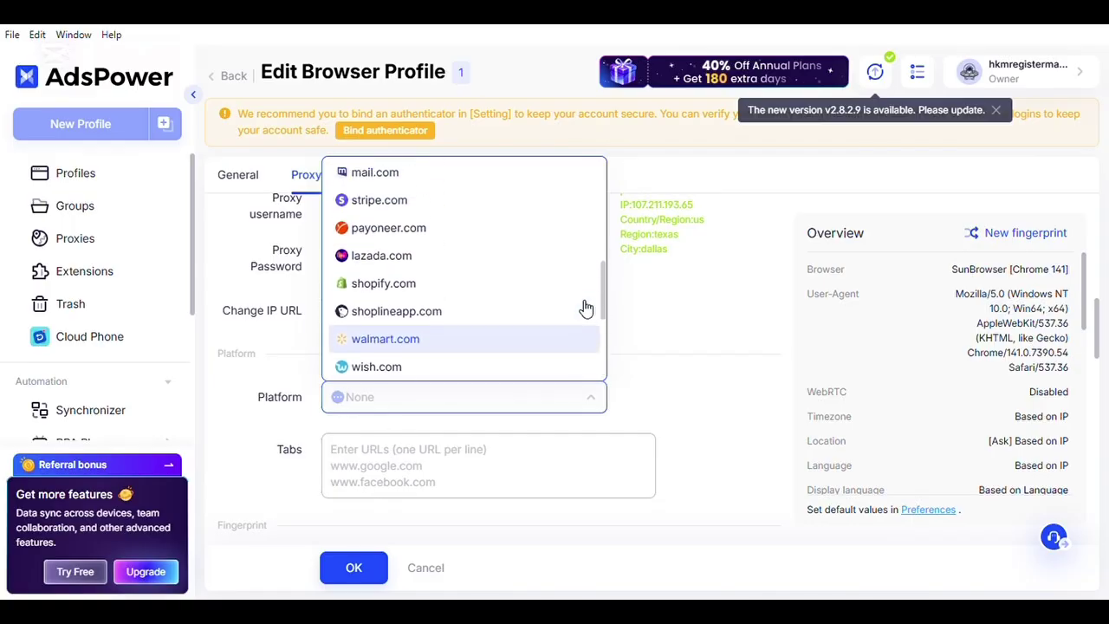
scroll(586, 307, "up", 5)
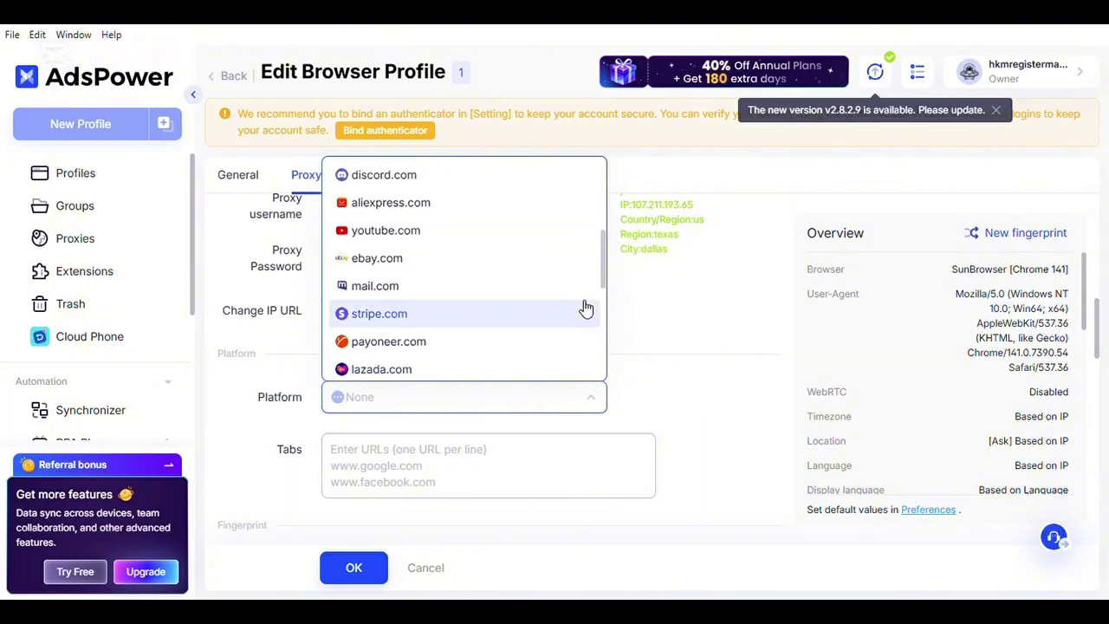
scroll(586, 307, "up", 3)
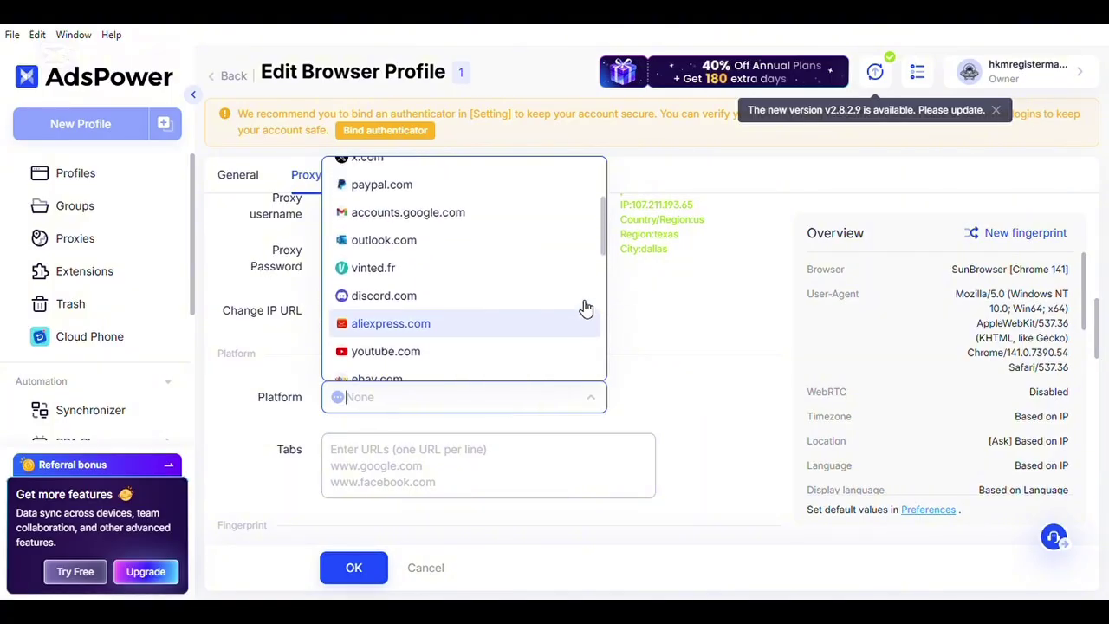
scroll(586, 308, "up", 3)
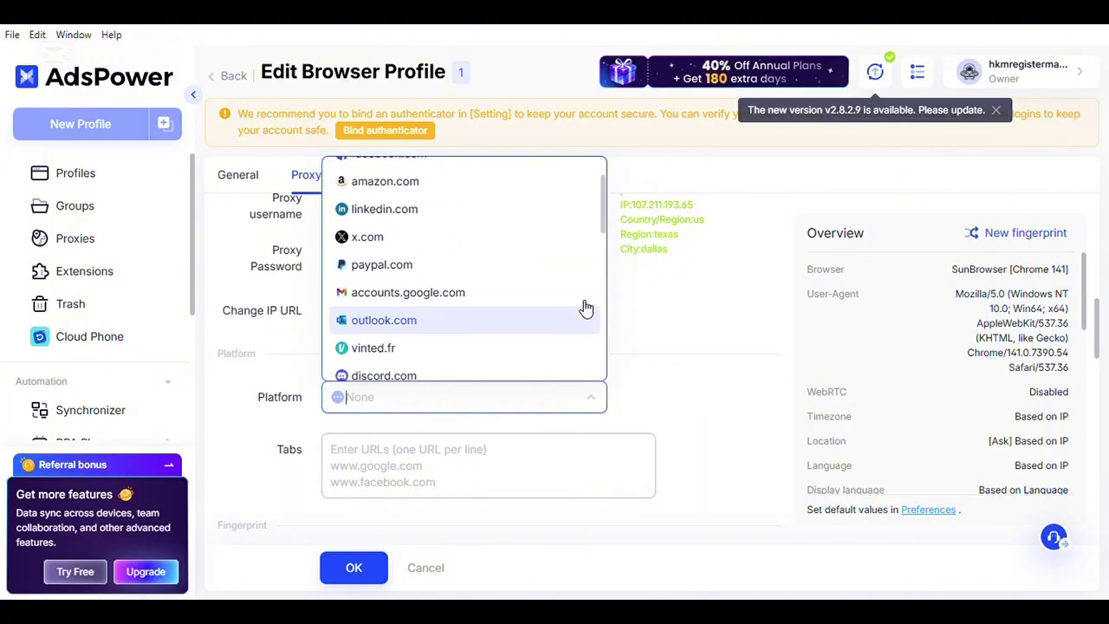
scroll(586, 307, "up", 2)
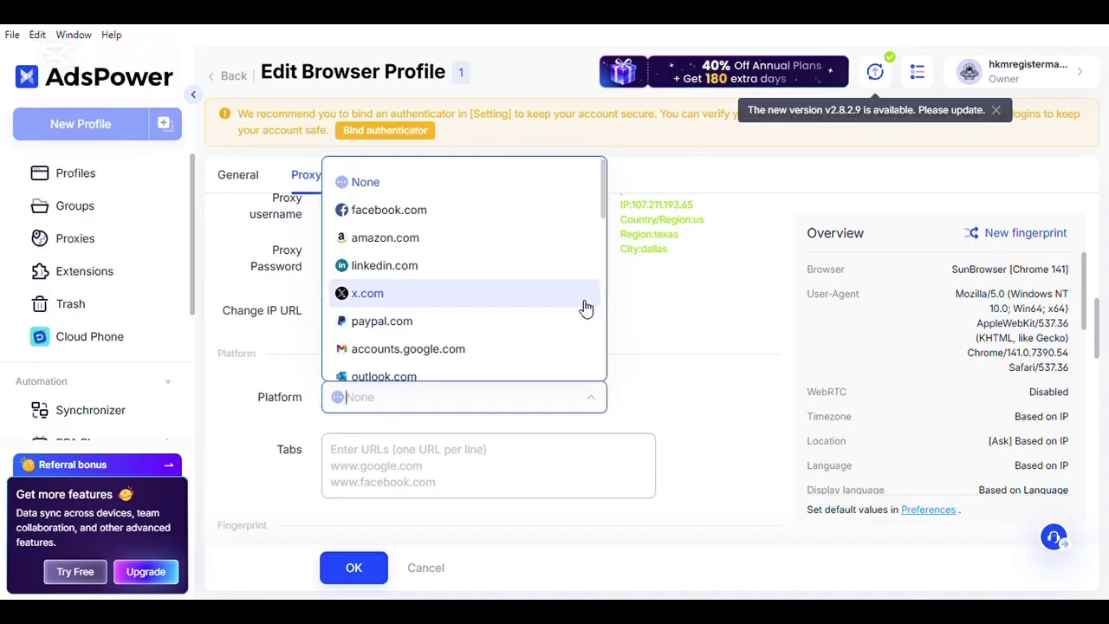
left_click(675, 303)
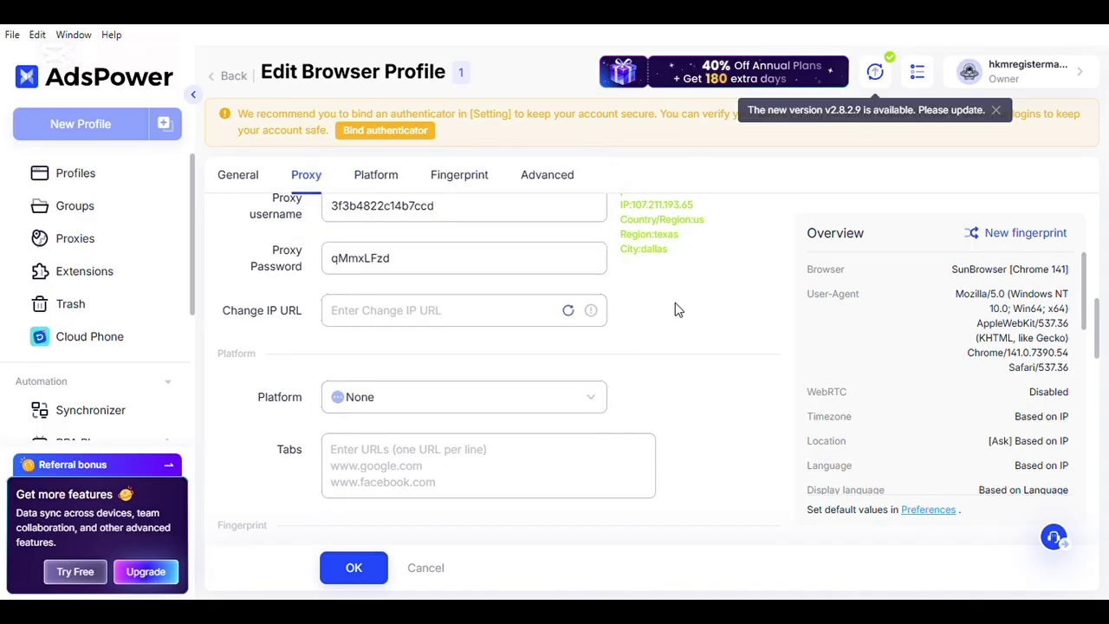
scroll(668, 376, "down", 1)
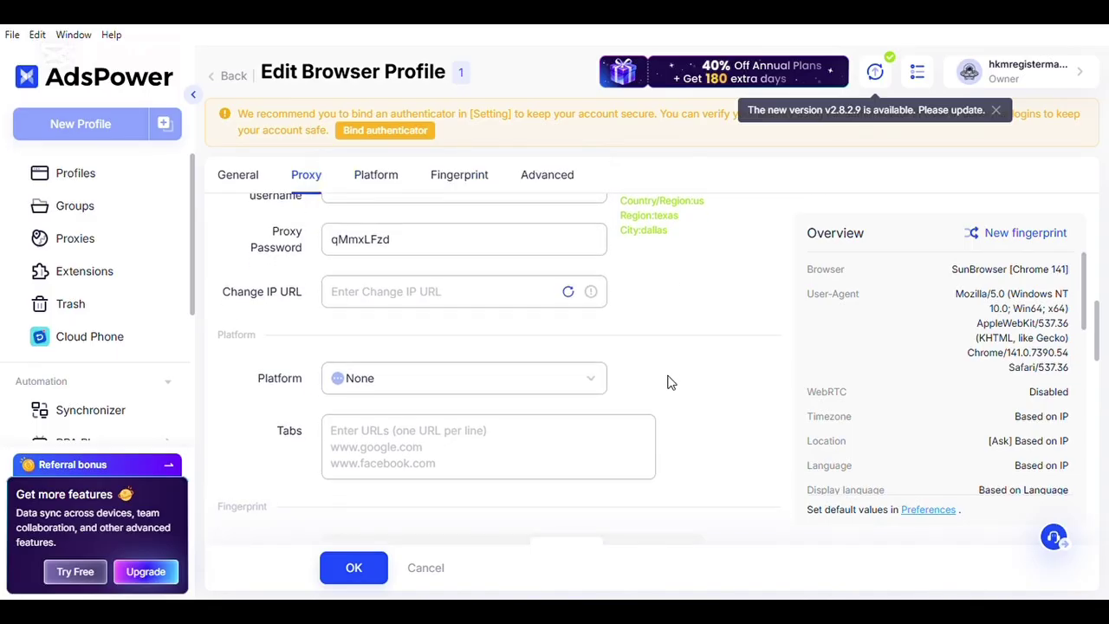
Switch the Fingerprint section's WebRTC setting from Disabled to Replace.
left_click(517, 415)
scroll(517, 416, "down", 2)
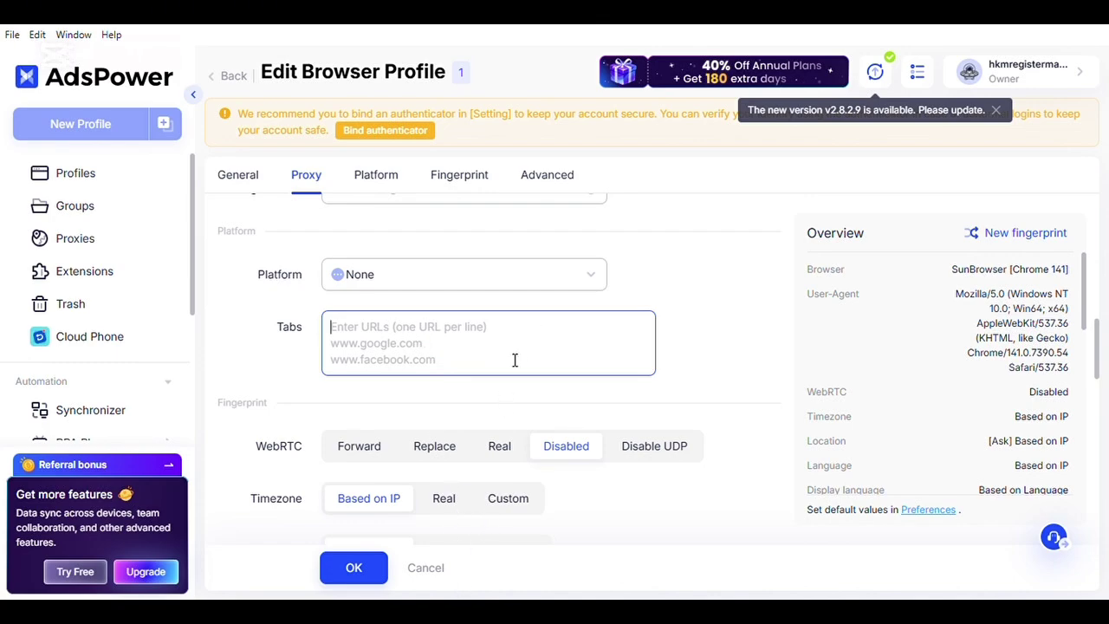
scroll(456, 396, "down", 5)
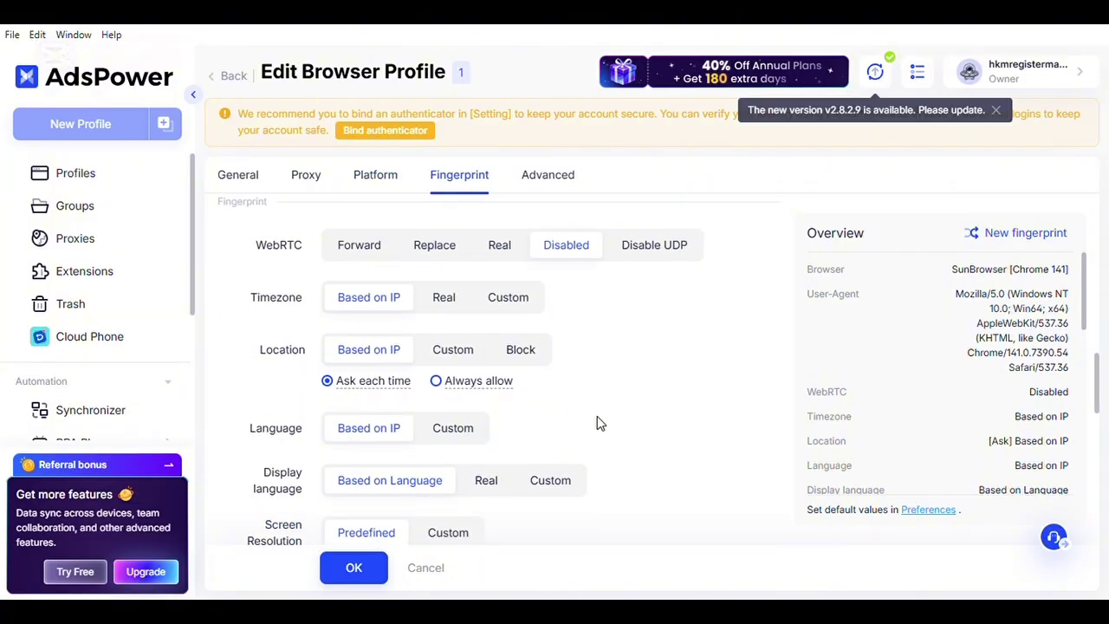
left_click(451, 247)
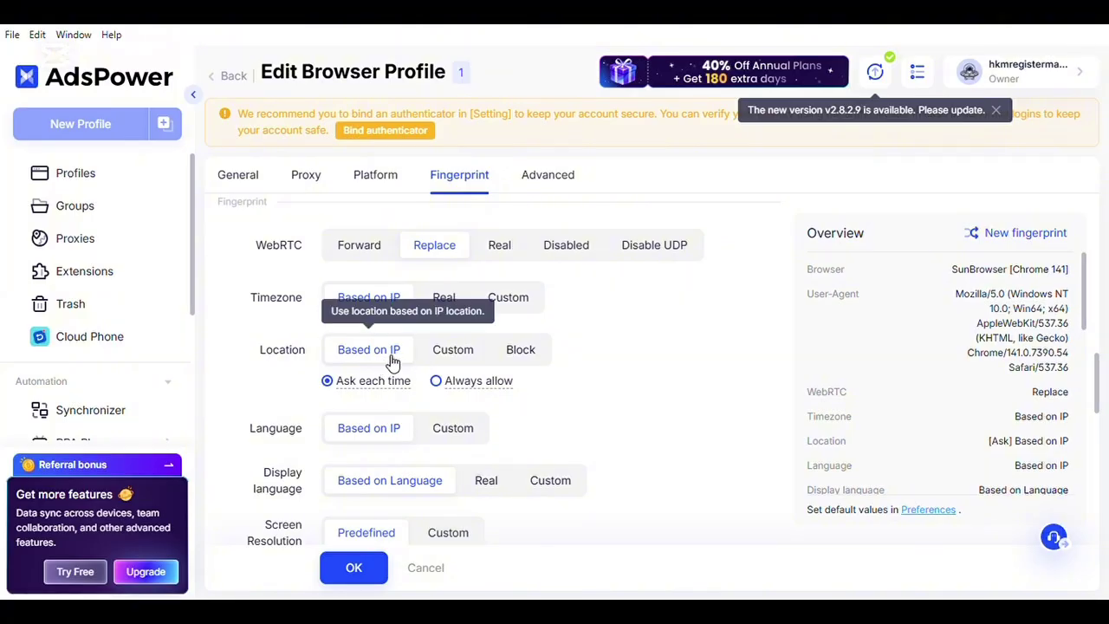
scroll(392, 362, "down", 1)
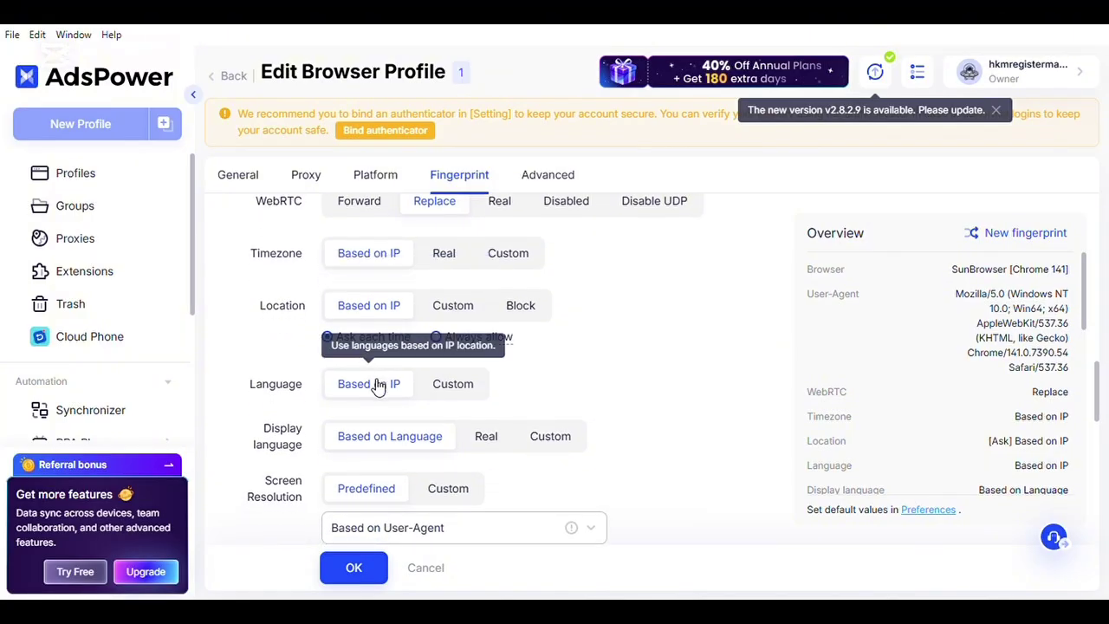
scroll(379, 387, "down", 2)
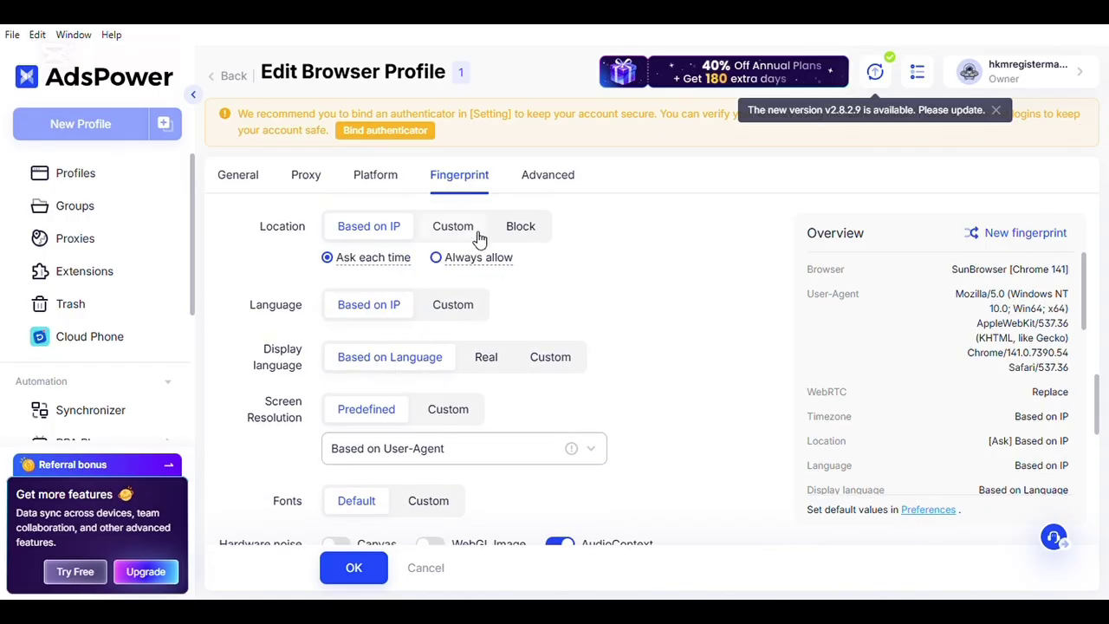
Browse the Add Language list without adding any, then set Language to Based on IP.
left_click(465, 305)
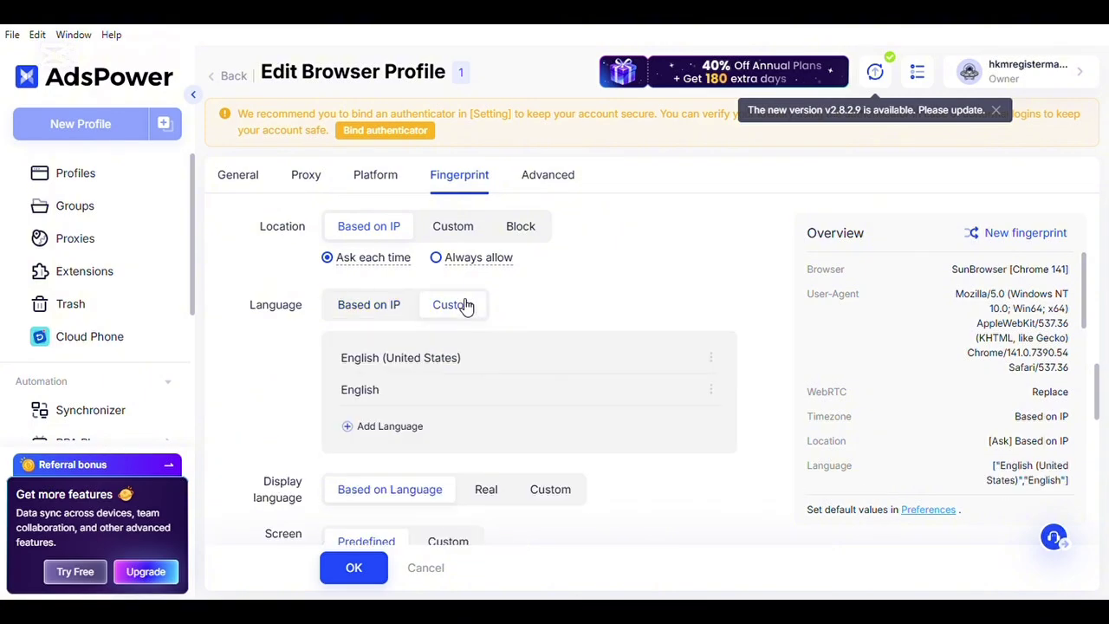
left_click(390, 427)
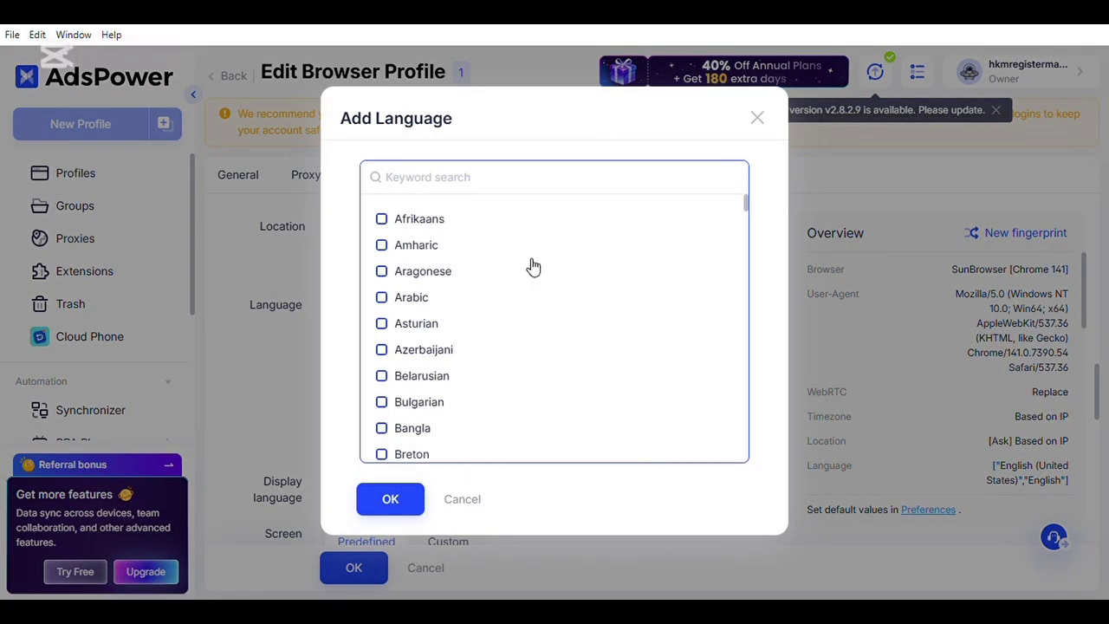
scroll(511, 309, "down", 10)
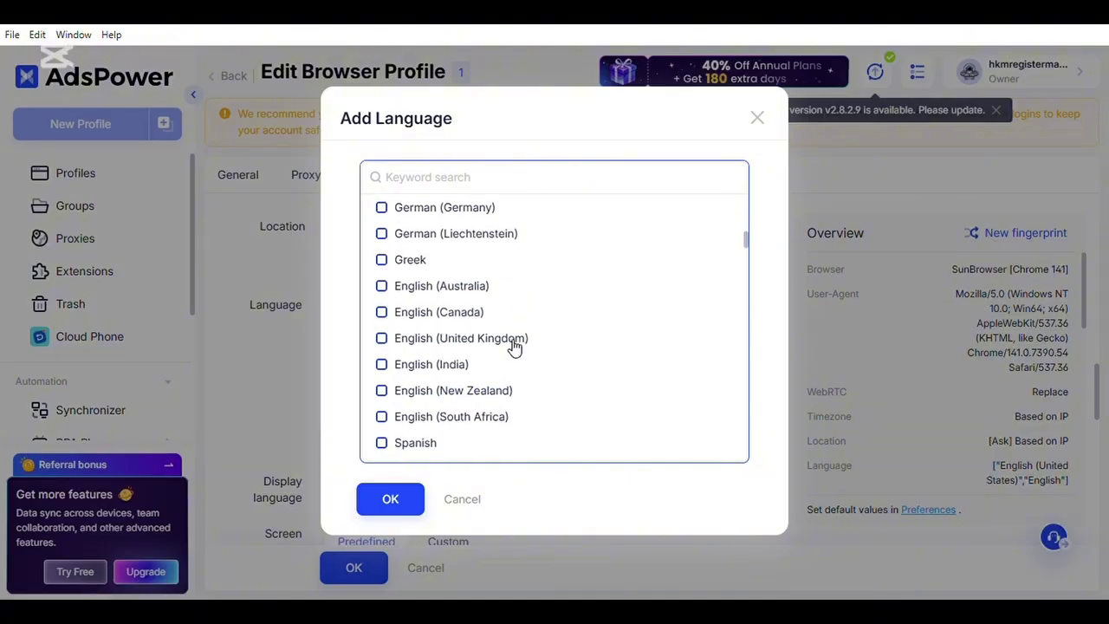
scroll(514, 346, "down", 1)
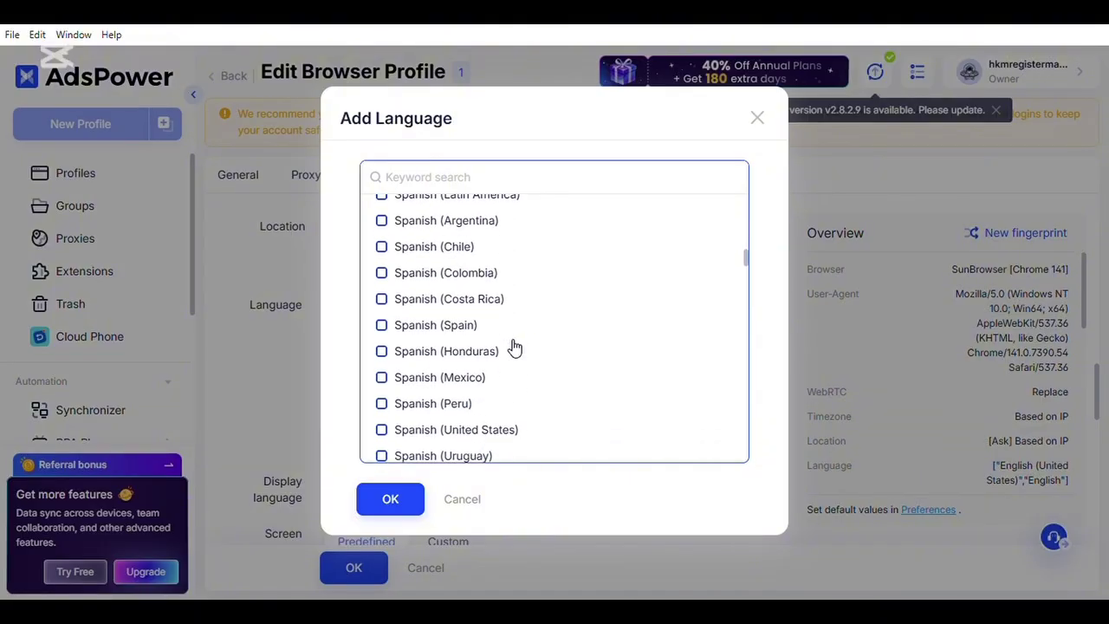
left_click(461, 500)
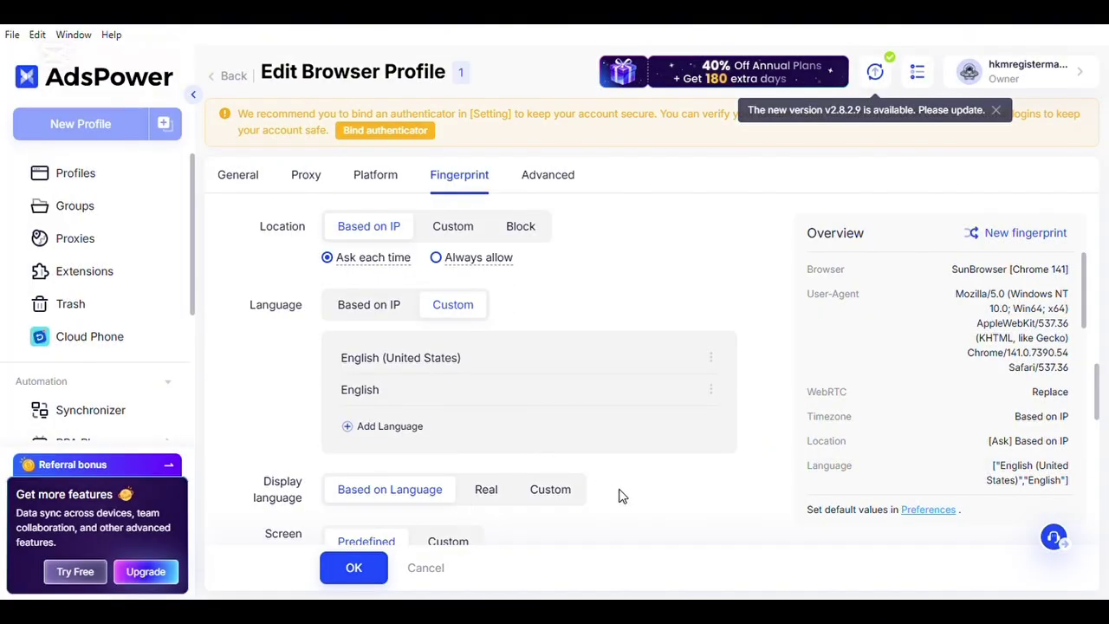
left_click(390, 312)
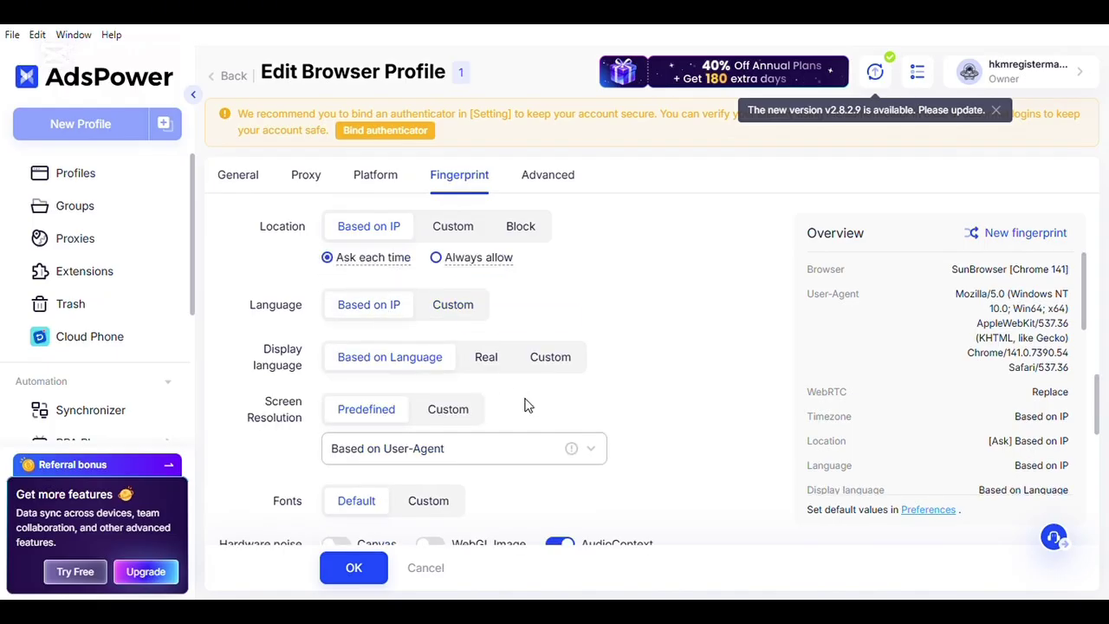
left_click(452, 420)
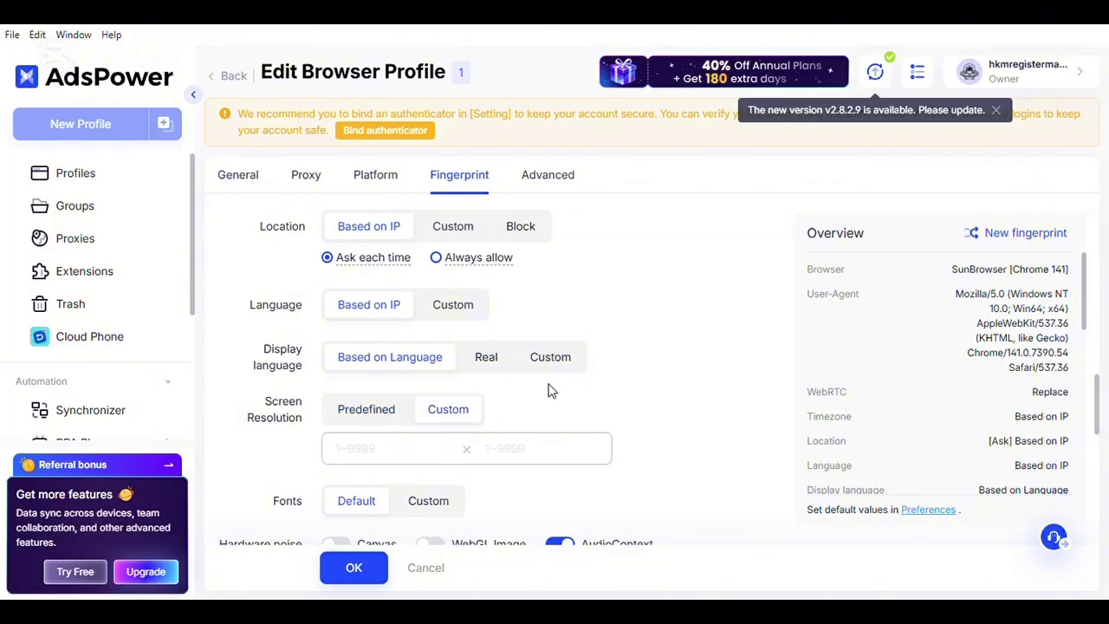
scroll(547, 390, "down", 1)
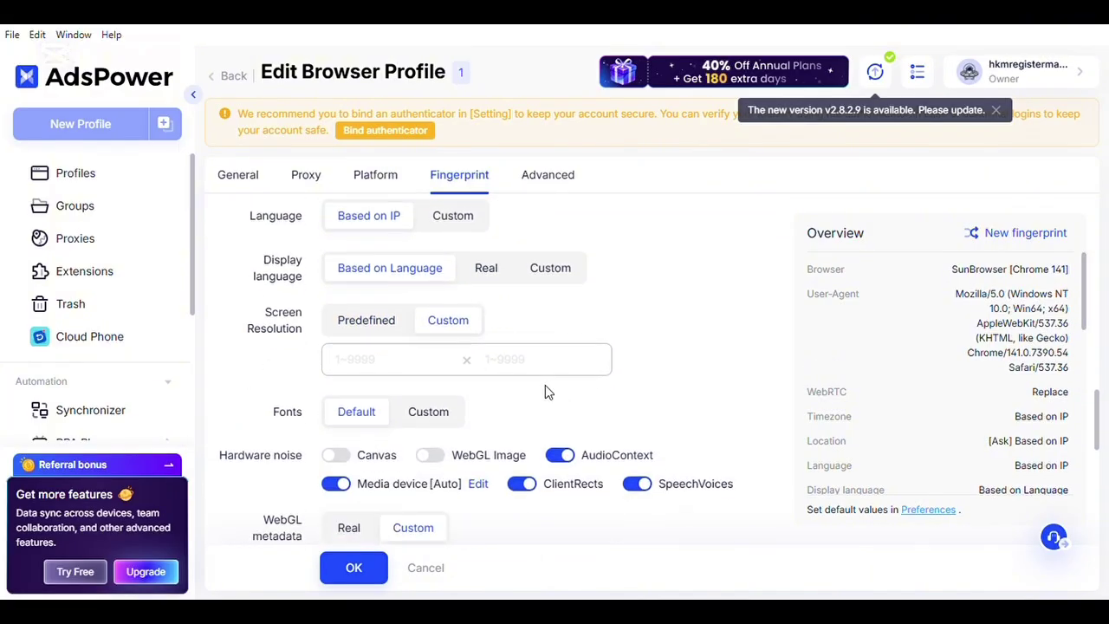
left_click(388, 324)
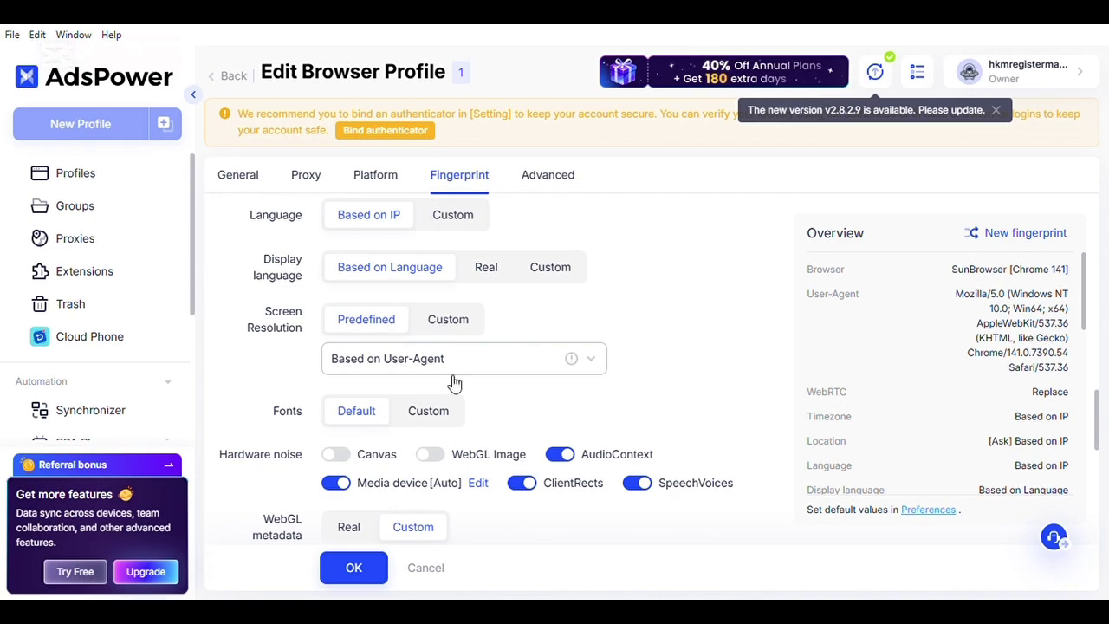
scroll(453, 378, "down", 1)
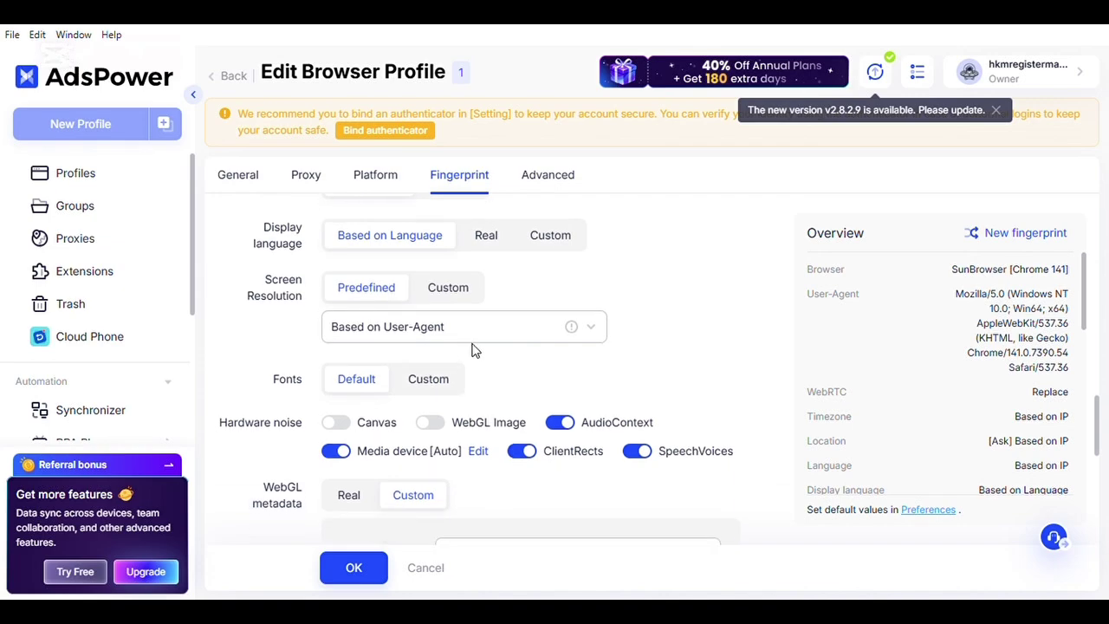
left_click(442, 381)
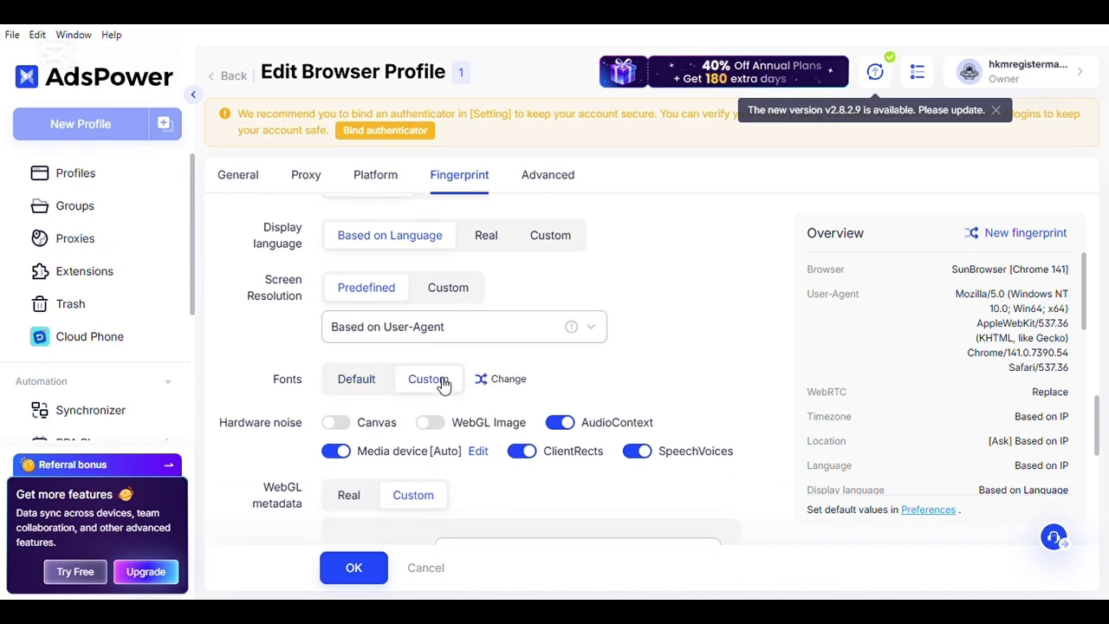
left_click(357, 381)
scroll(359, 387, "down", 1)
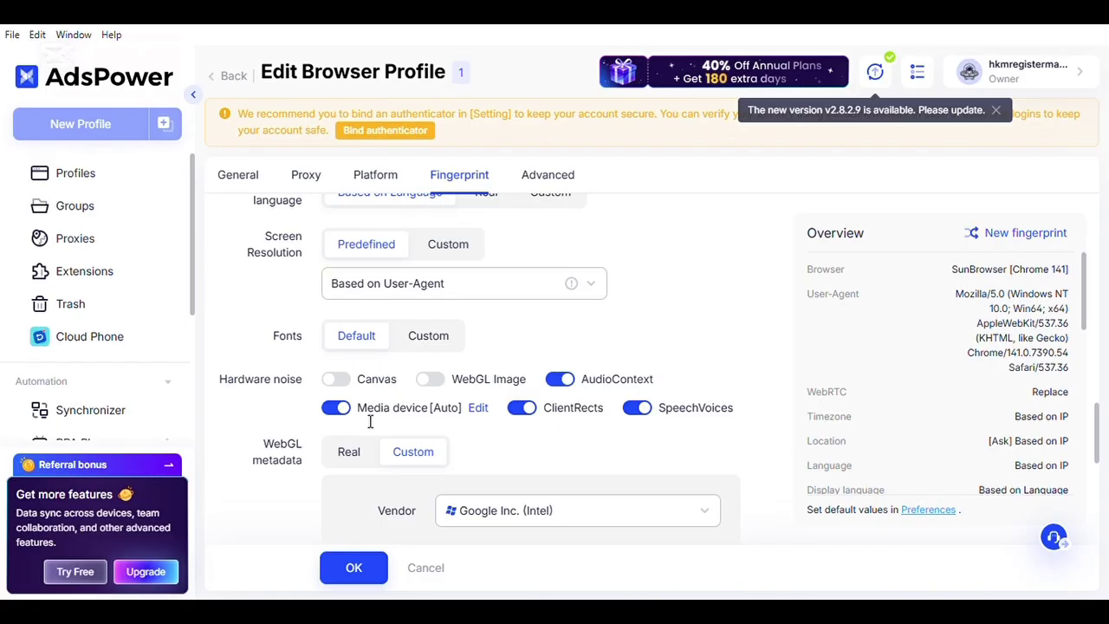
scroll(369, 420, "down", 1)
scroll(370, 420, "down", 2)
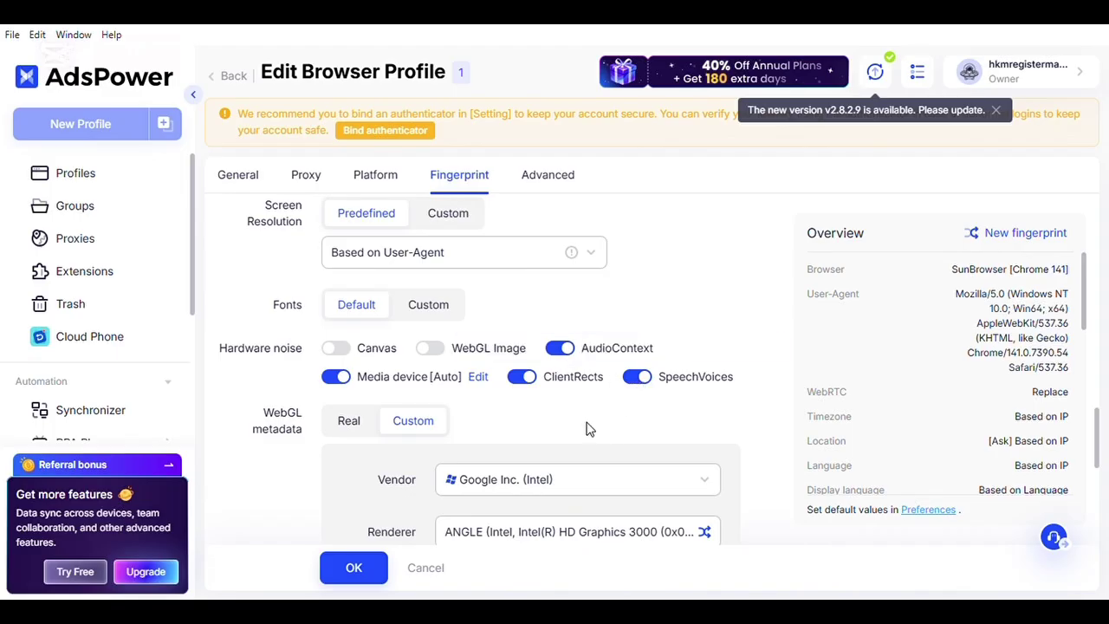
scroll(585, 429, "down", 1)
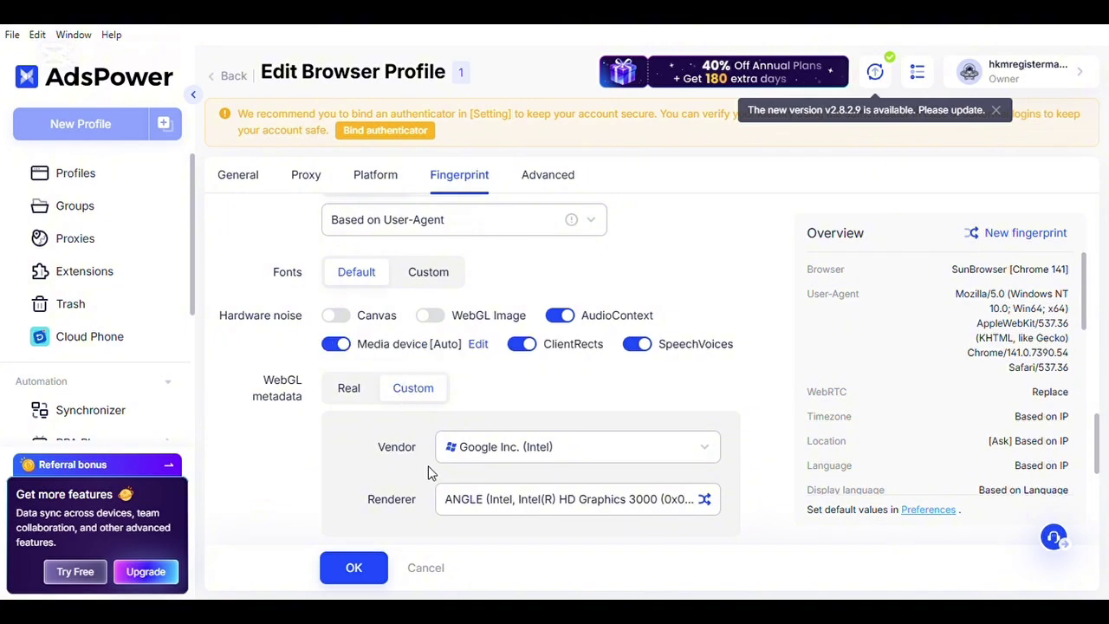
scroll(428, 472, "down", 1)
scroll(430, 472, "down", 2)
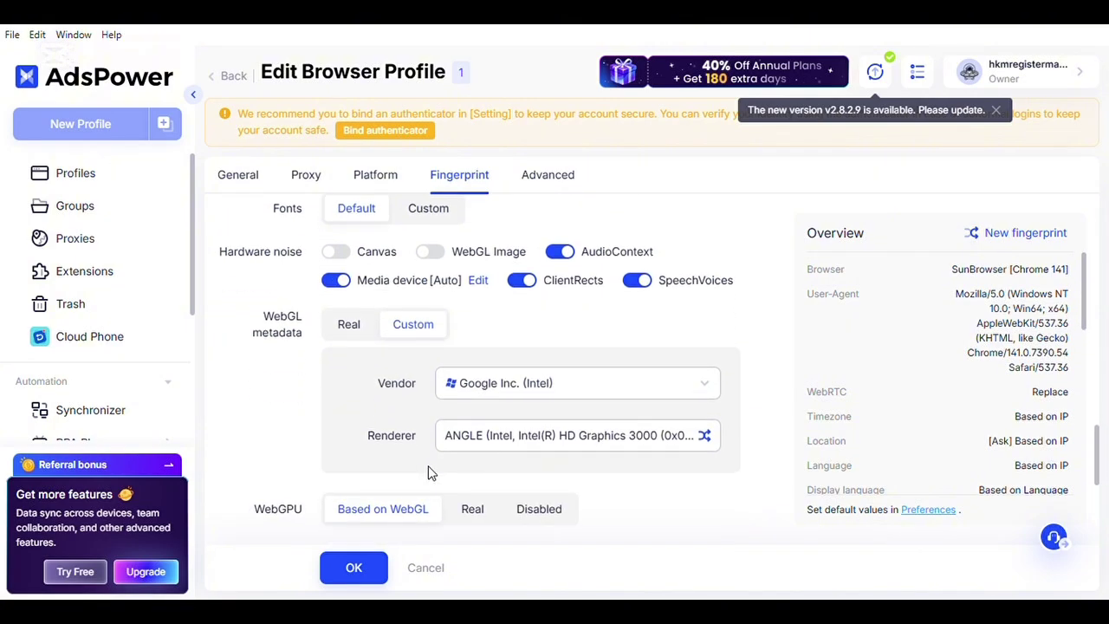
scroll(442, 472, "down", 2)
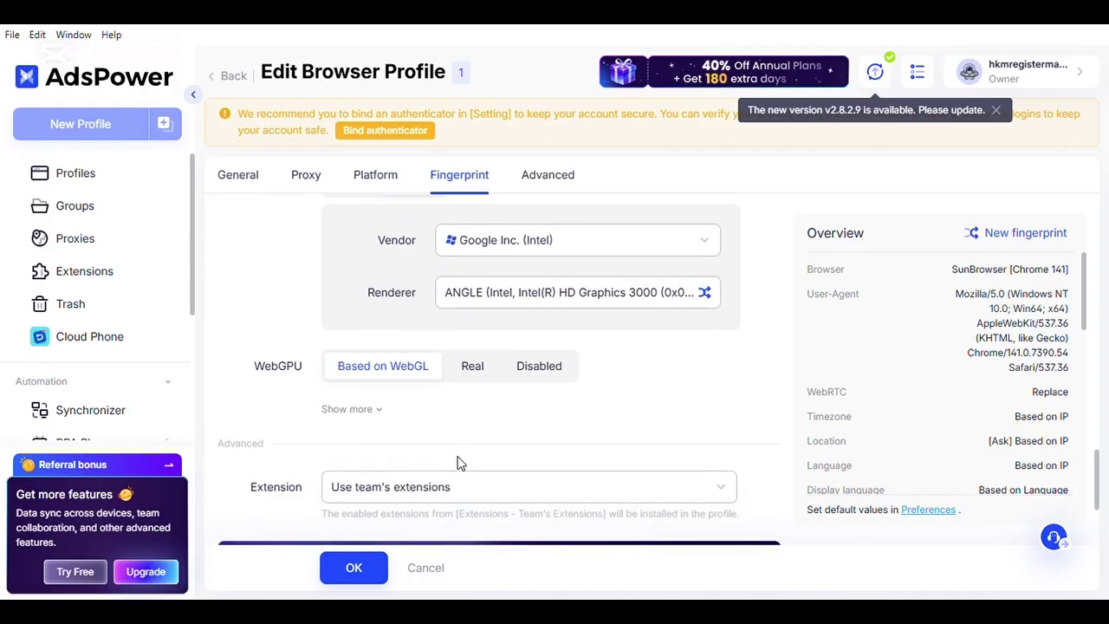
Choose Use team's extensions and save profile No. 1, confirming the modification.
scroll(459, 464, "down", 4)
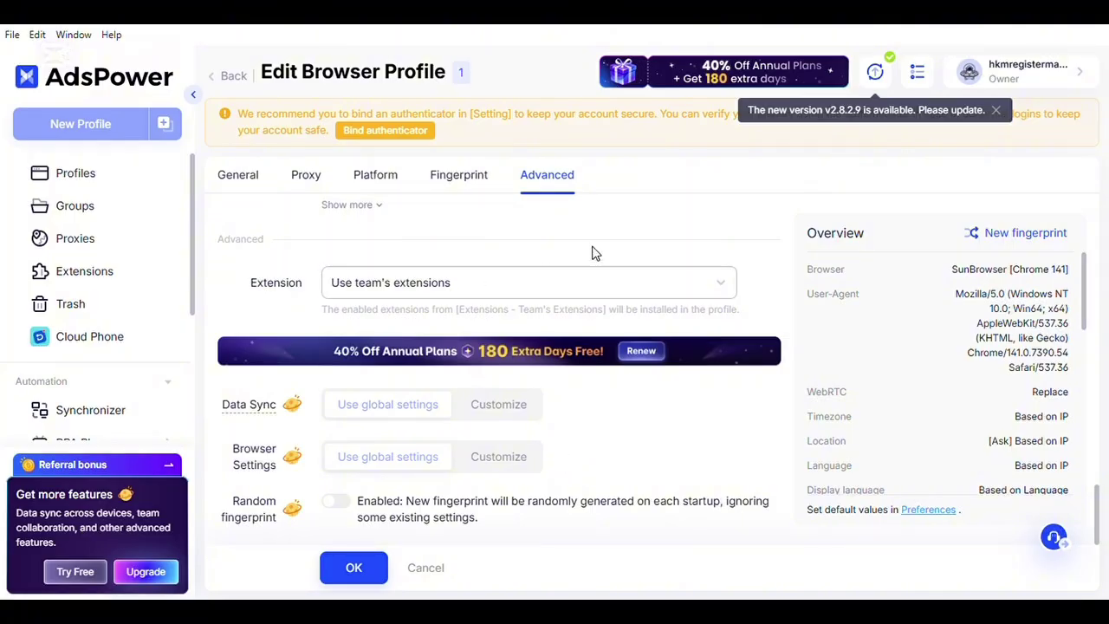
left_click(724, 290)
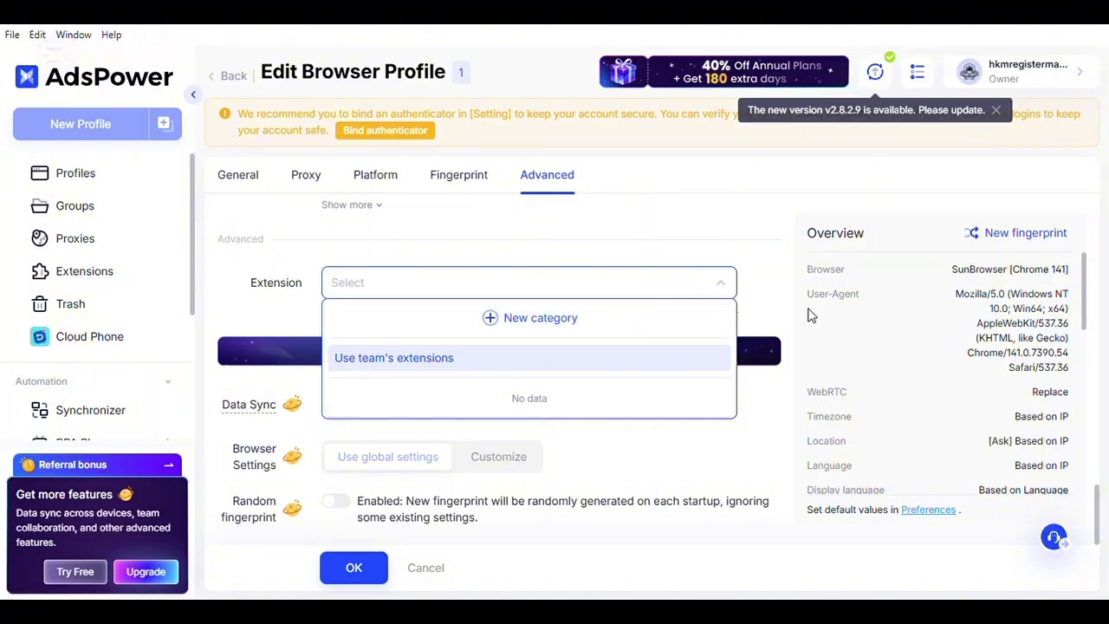
left_click(727, 355)
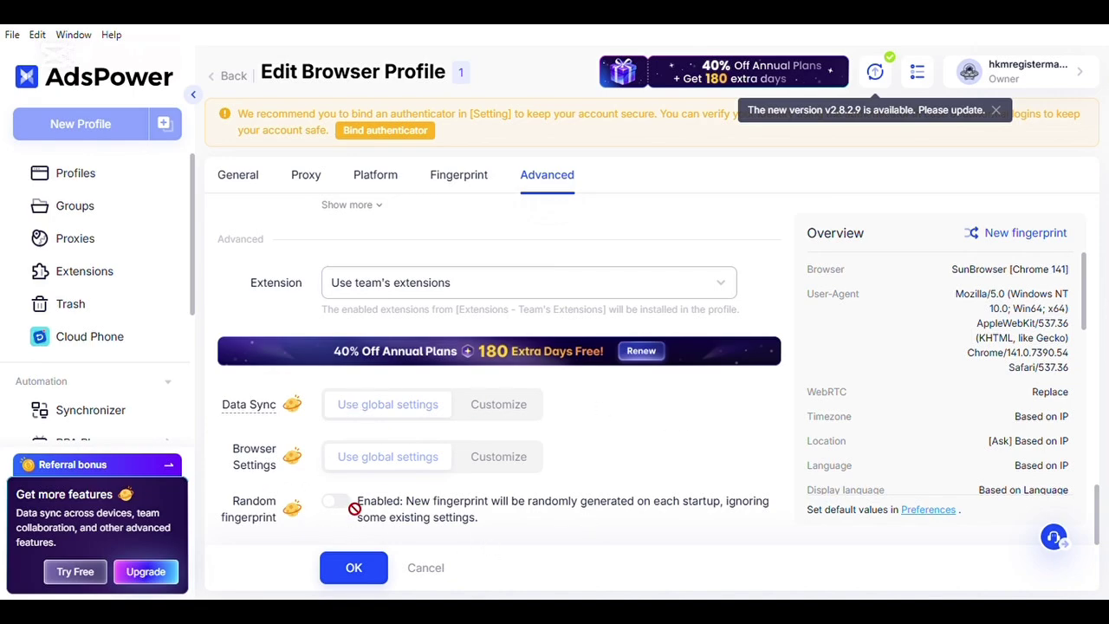
left_click(373, 576)
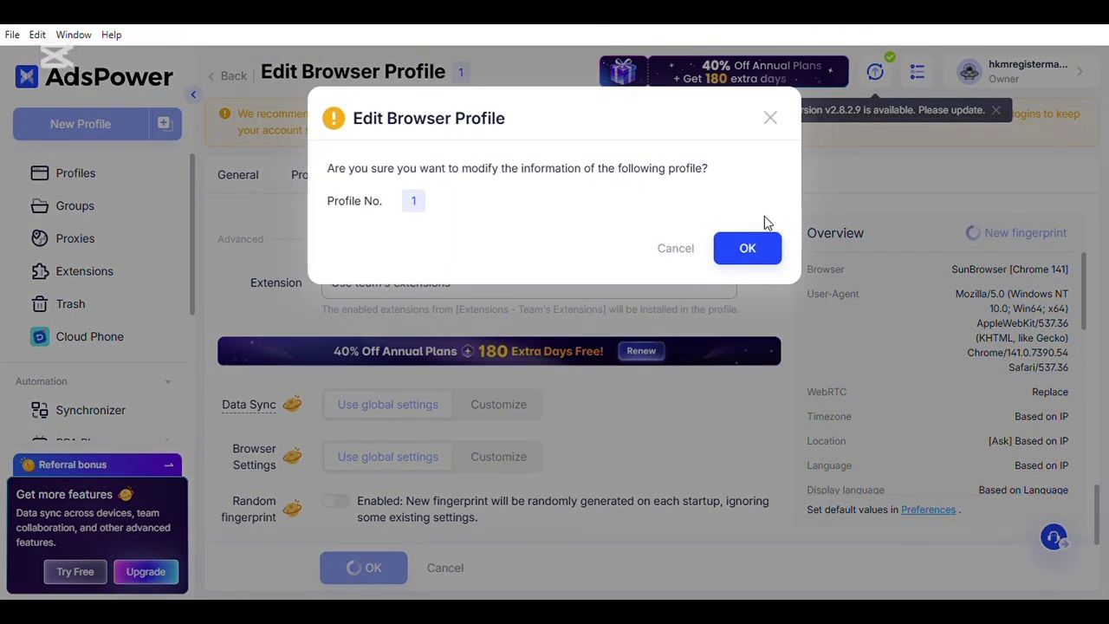
left_click(739, 261)
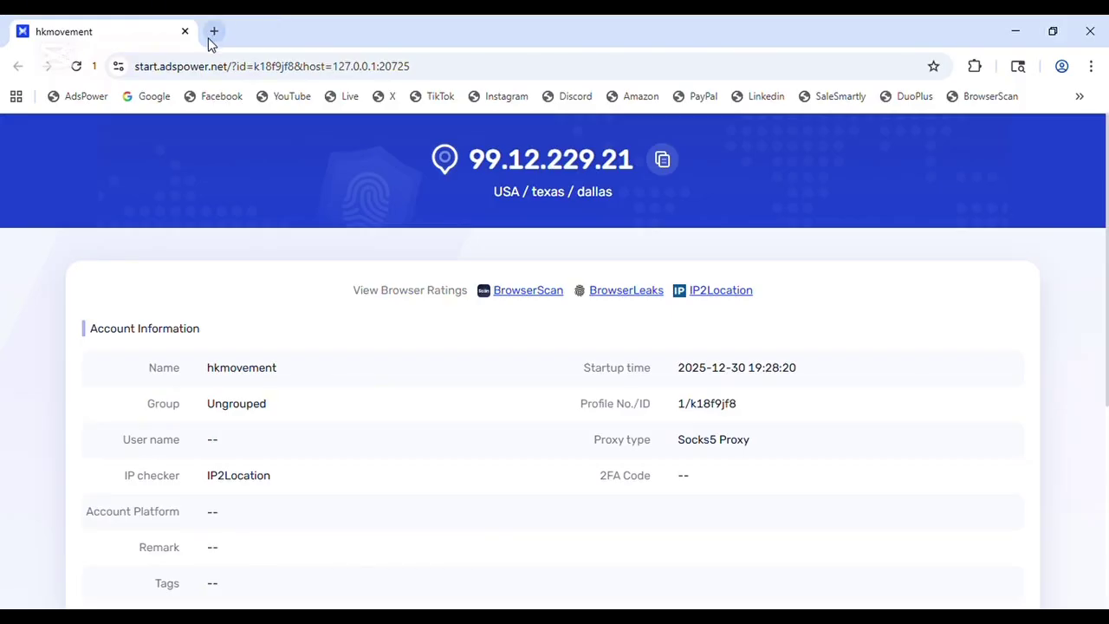
Load whoer.net in a new tab and review the Dallas, United States IP results.
left_click(213, 33)
type("WH")
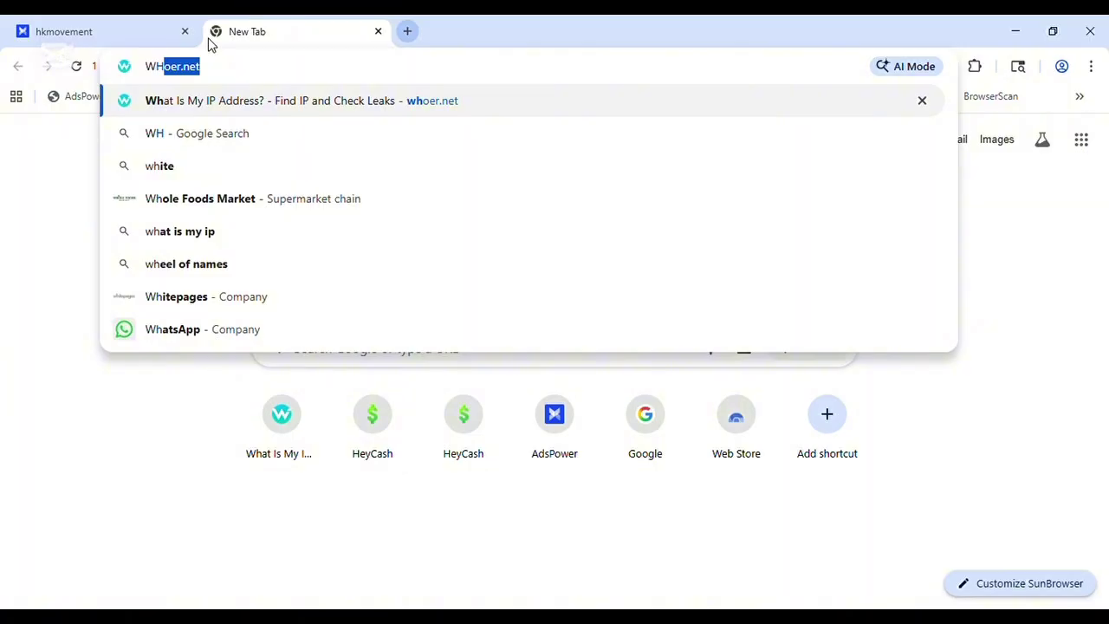
key("Return")
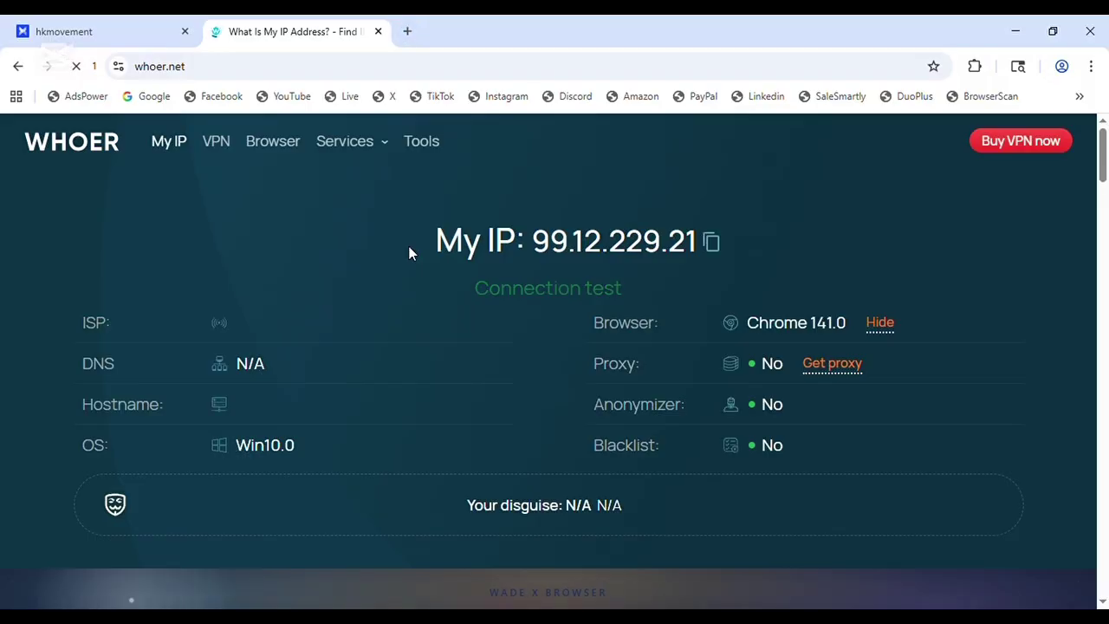
scroll(410, 252, "down", 8)
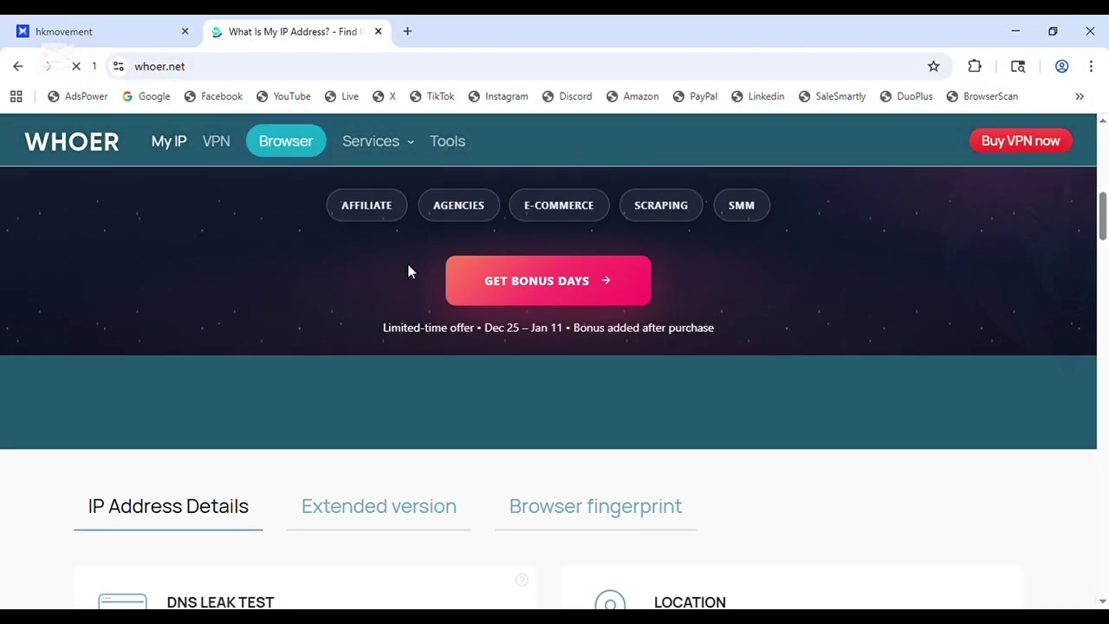
scroll(408, 401, "down", 6)
scroll(410, 401, "up", 8)
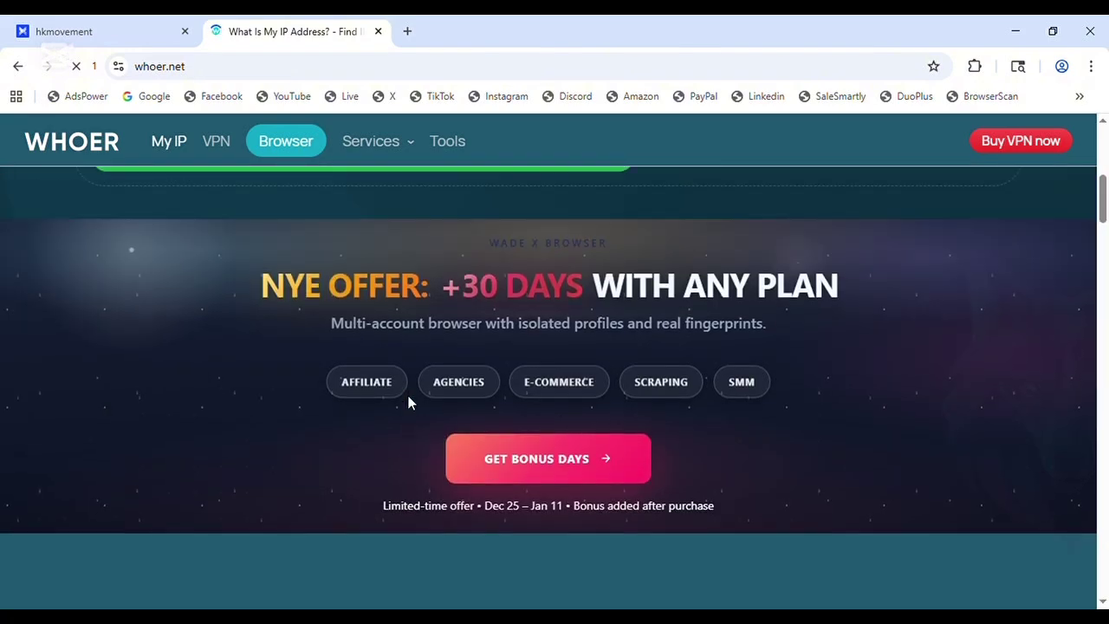
scroll(410, 401, "up", 5)
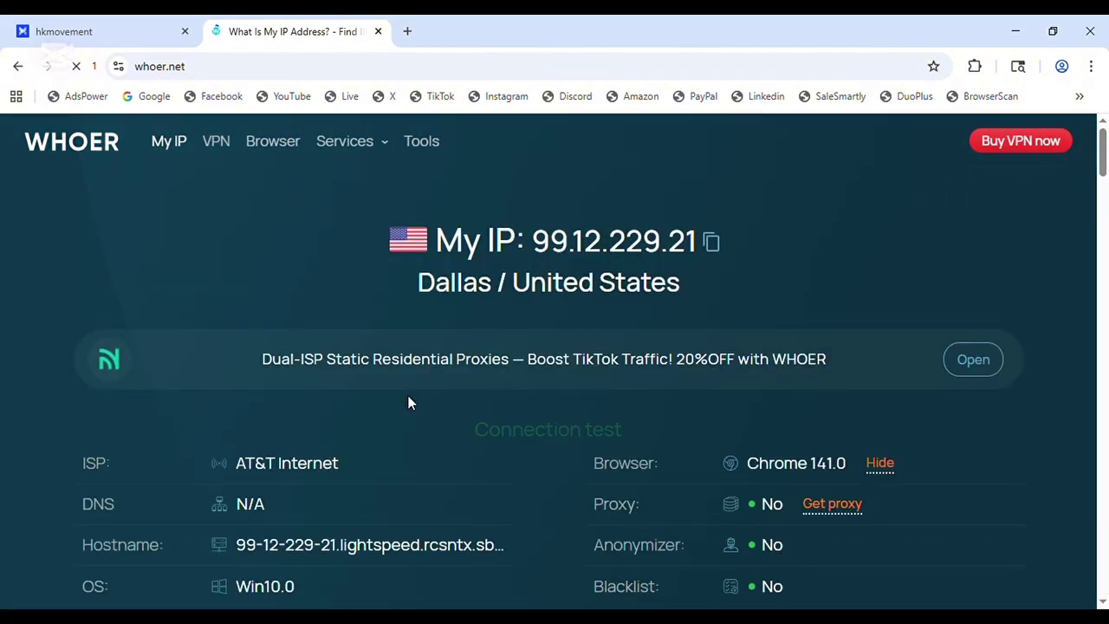
scroll(410, 401, "down", 1)
scroll(410, 401, "down", 3)
scroll(408, 398, "down", 5)
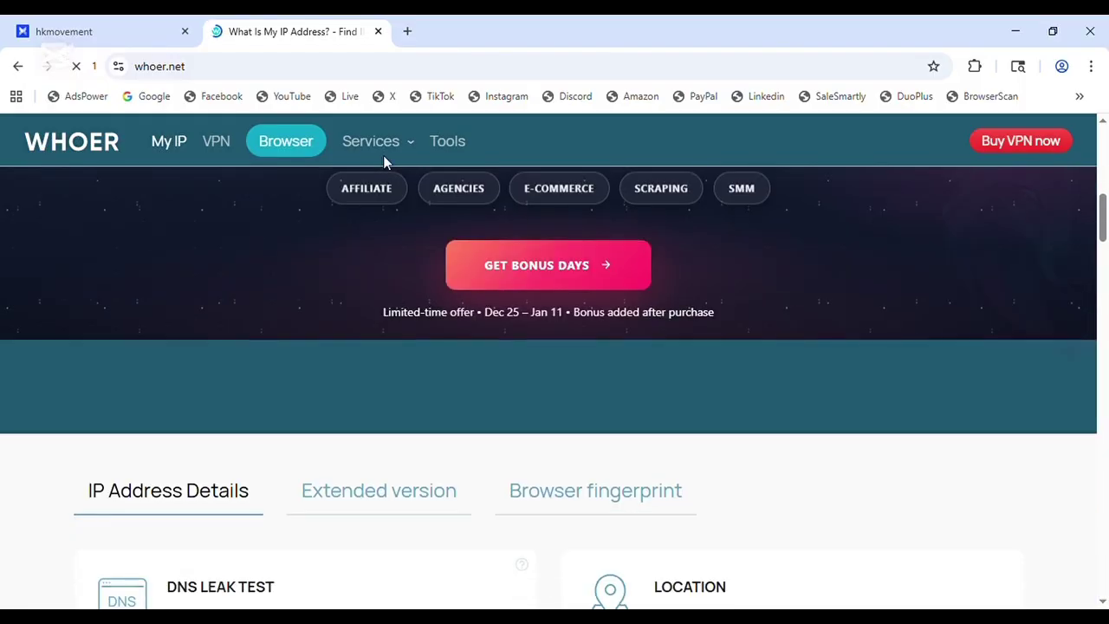
In a new tab, go to Google, search 'fiv', and open fivesurvey.com.
left_click(406, 32)
type("g")
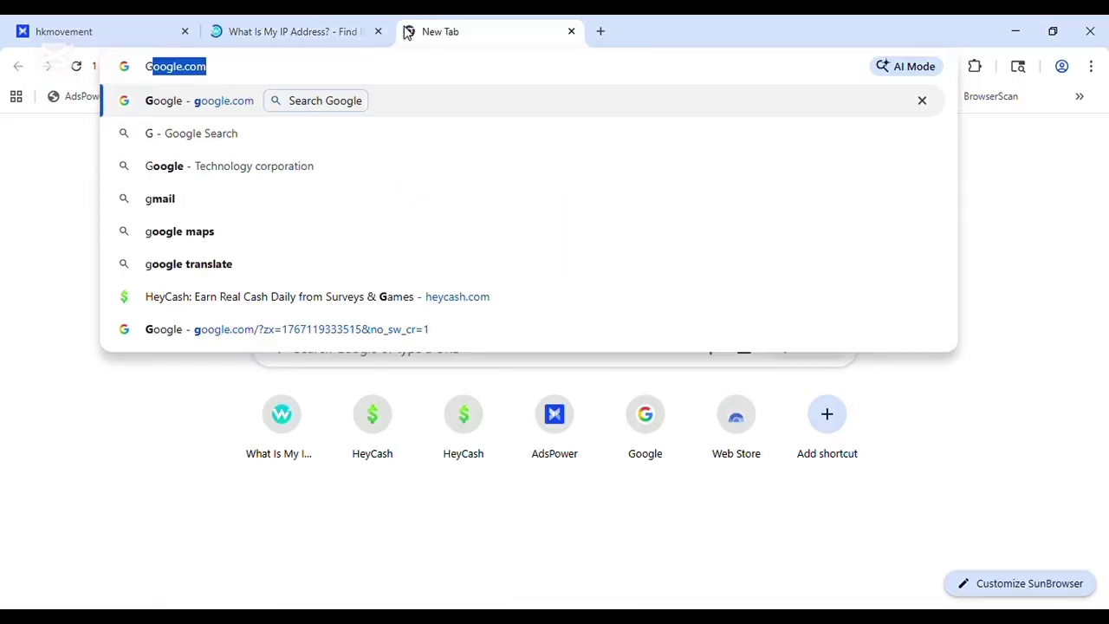
key("Return")
type("fi")
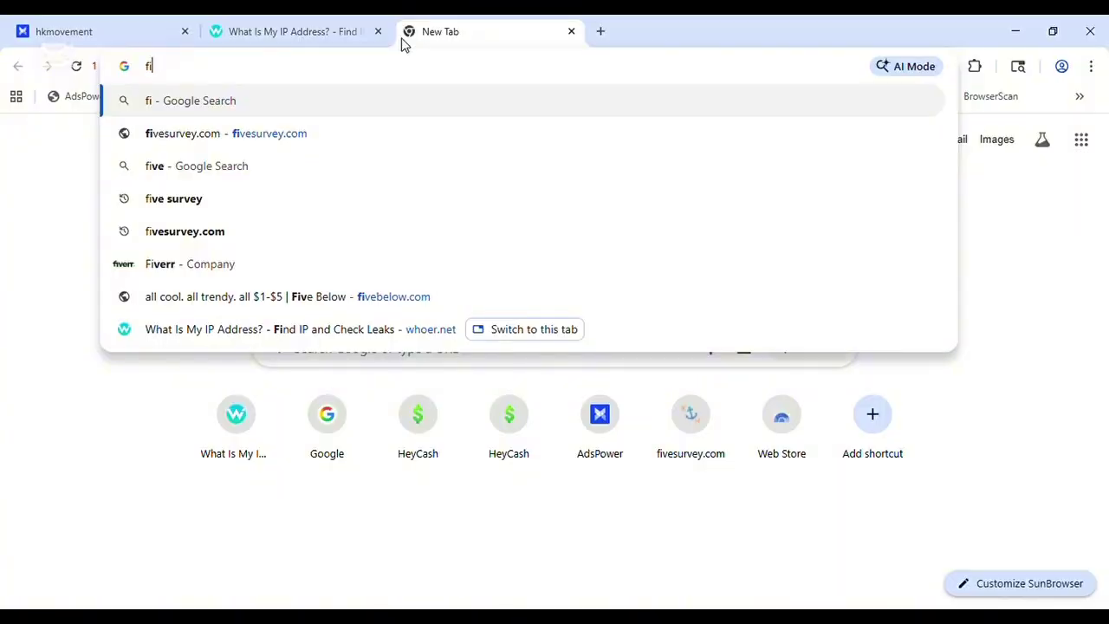
type("v")
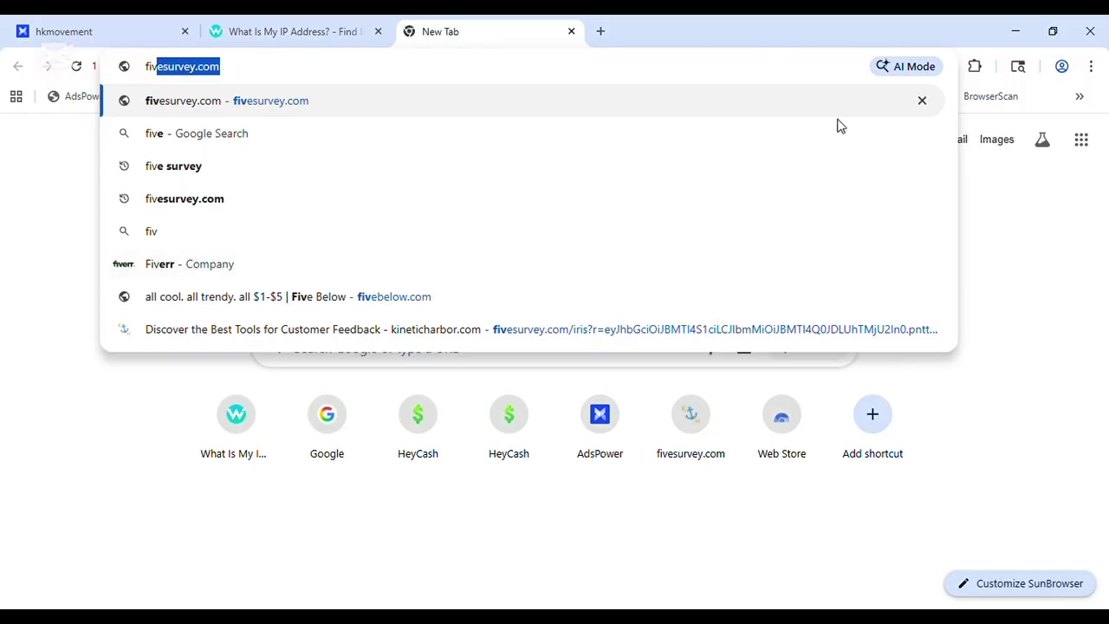
left_click(988, 197)
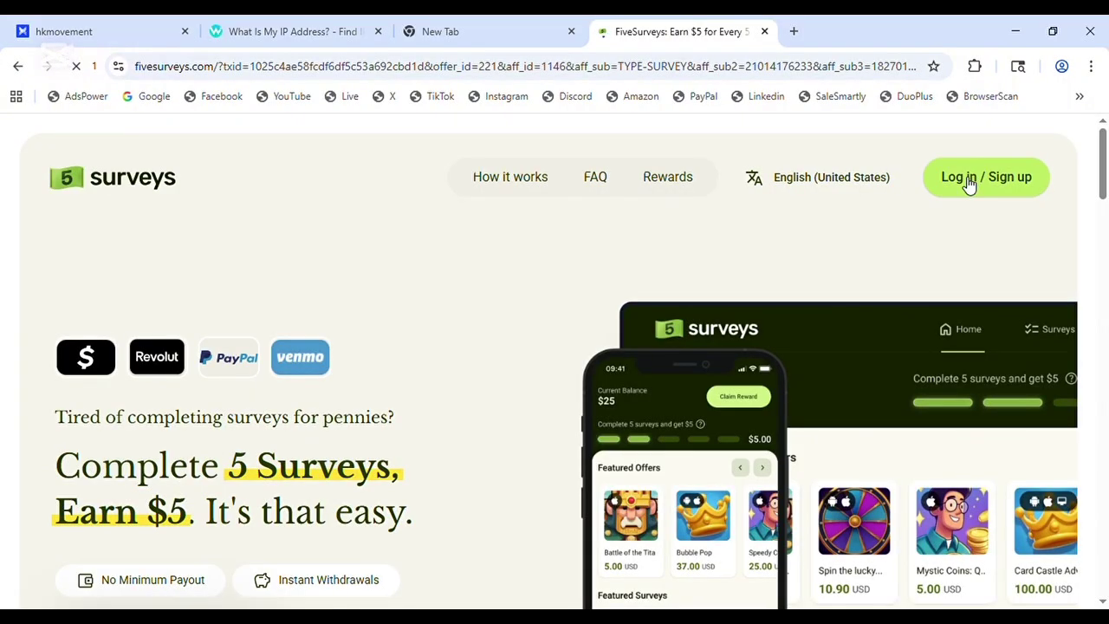
Register a FiveSurveys account with an email address, clearing the stray tab and cookie notice.
left_click(964, 179)
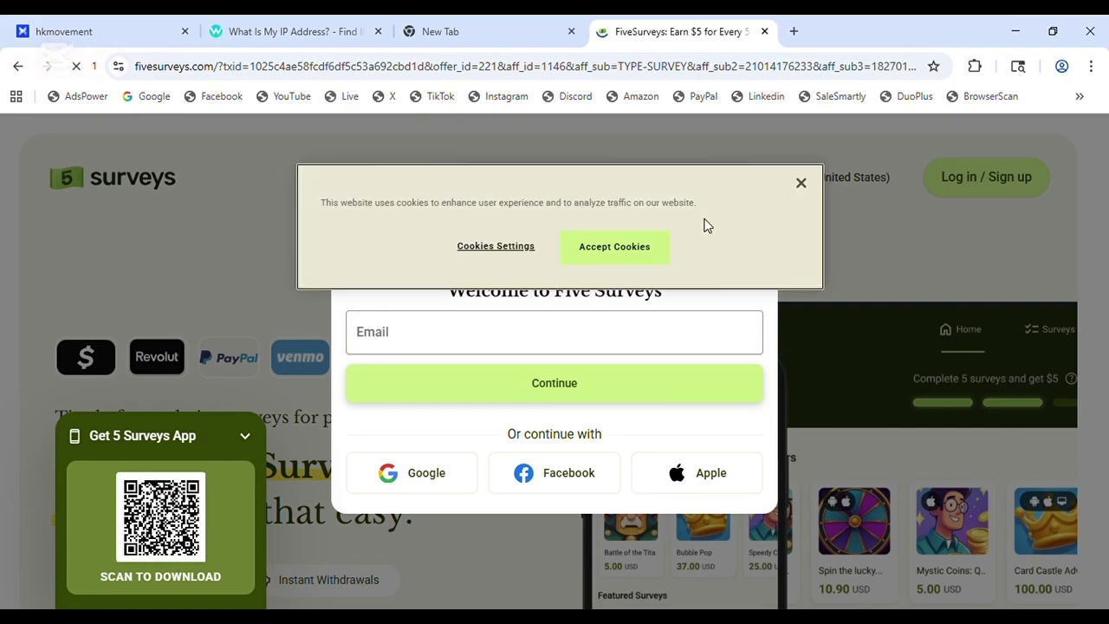
left_click(571, 31)
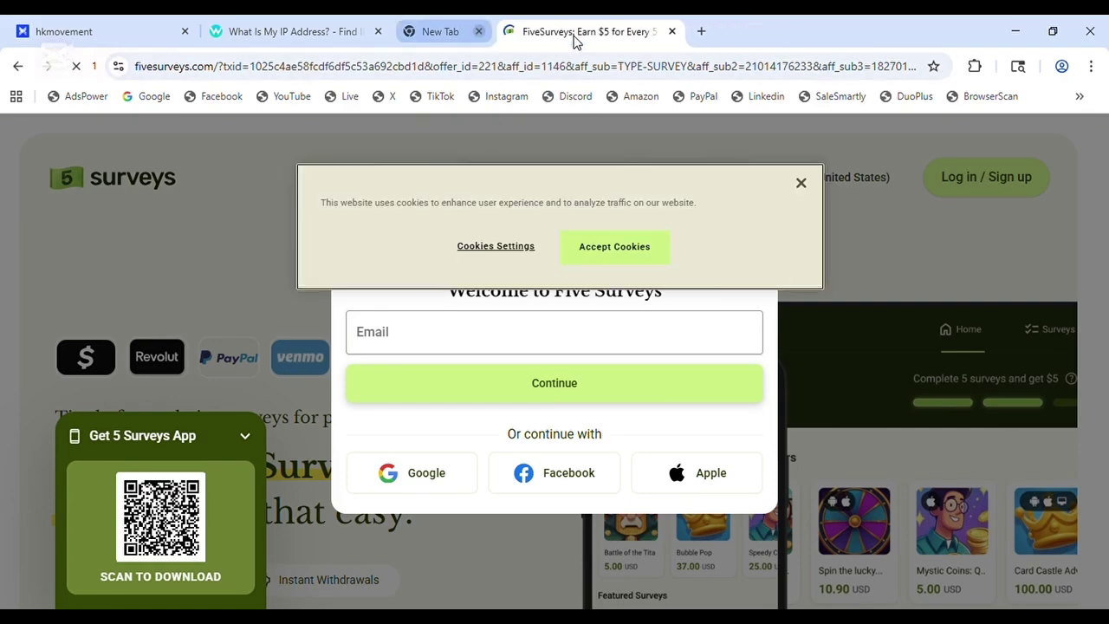
left_click(807, 186)
left_click(581, 329)
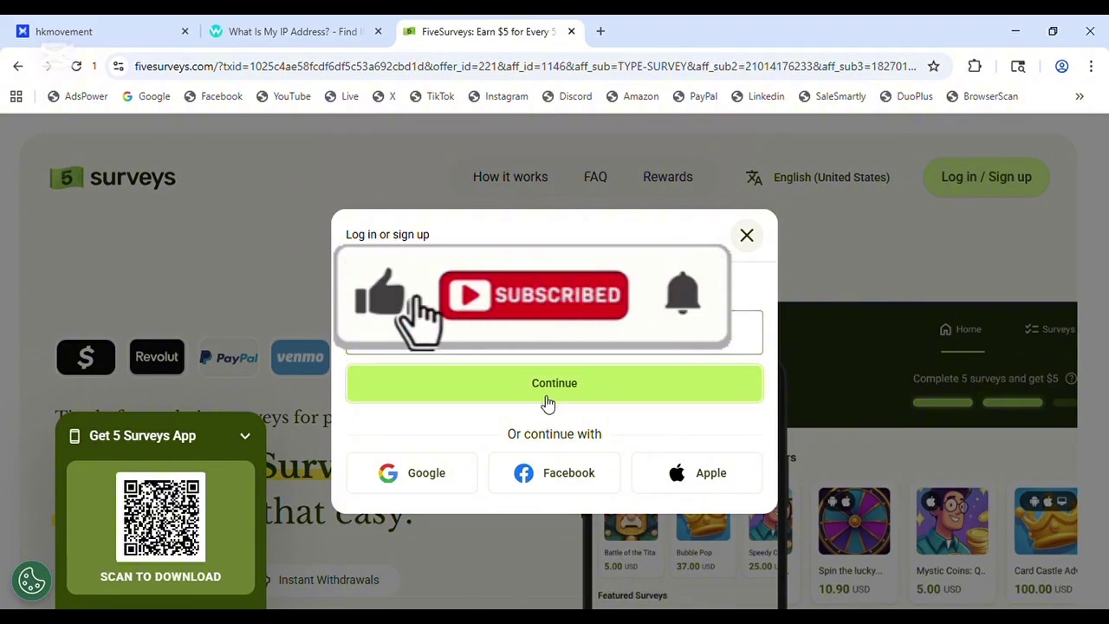
left_click(542, 401)
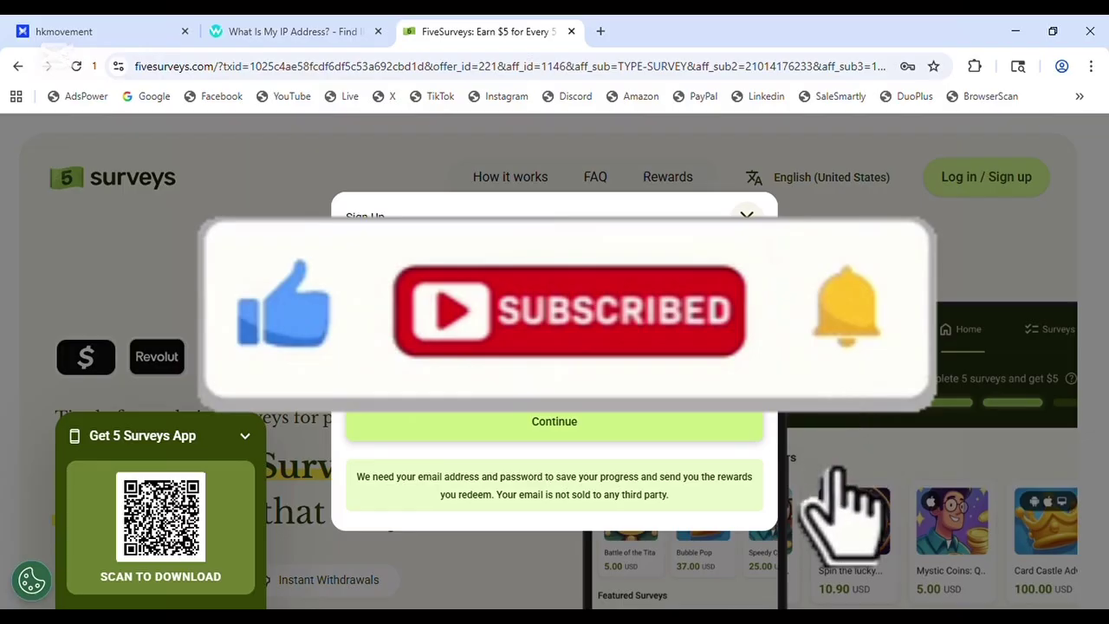
left_click(595, 422)
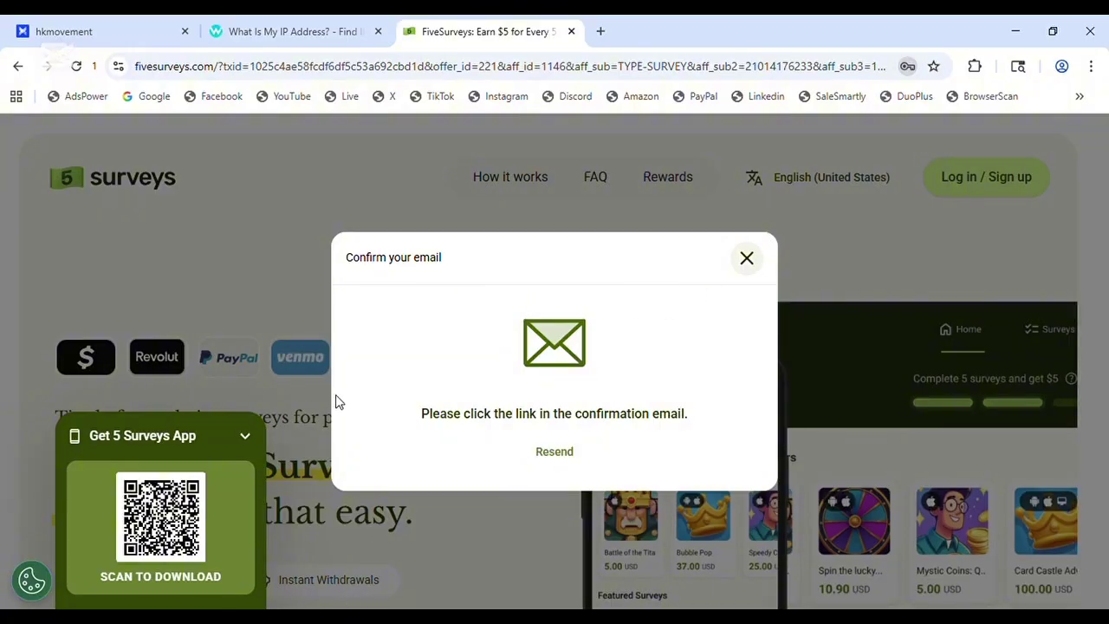
Load the emailed signature-login verification link in the browser's address bar.
left_click(441, 73)
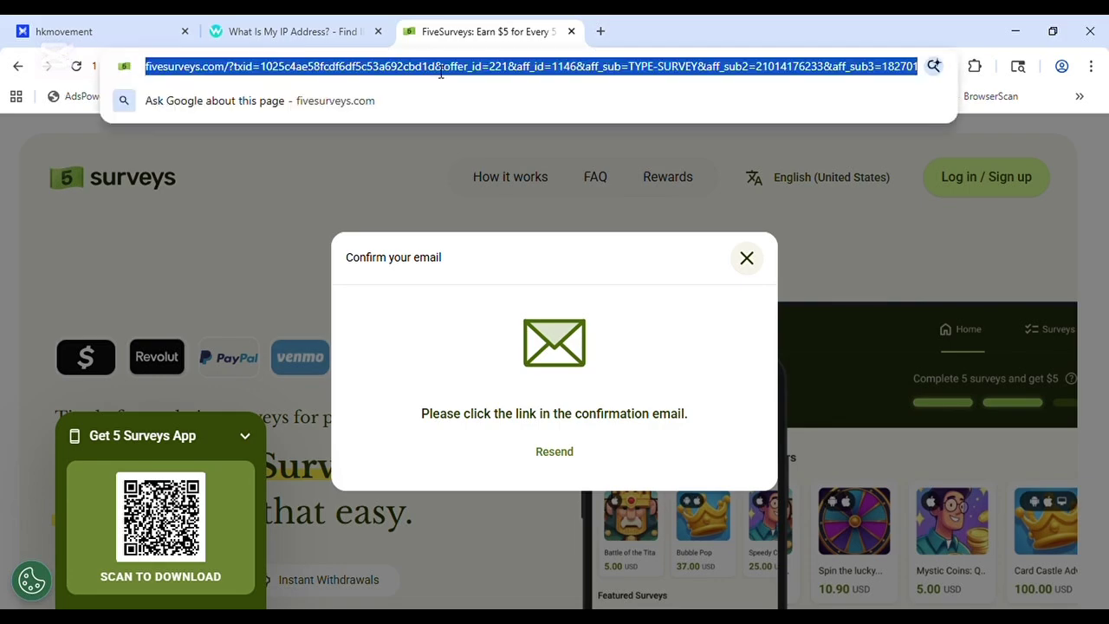
key("ctrl+v")
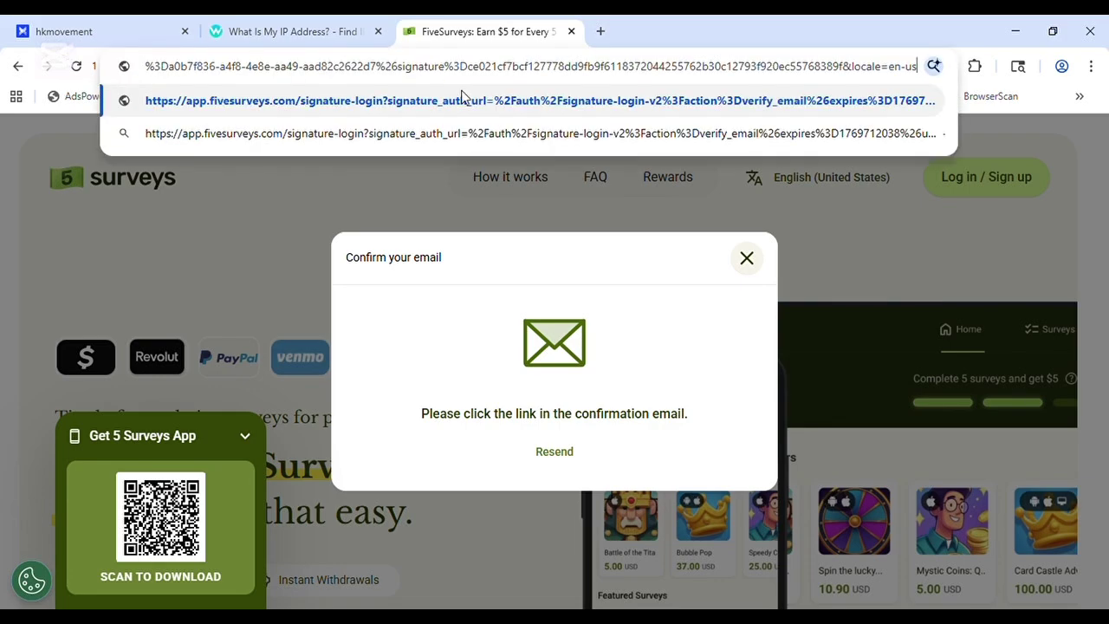
key("Return")
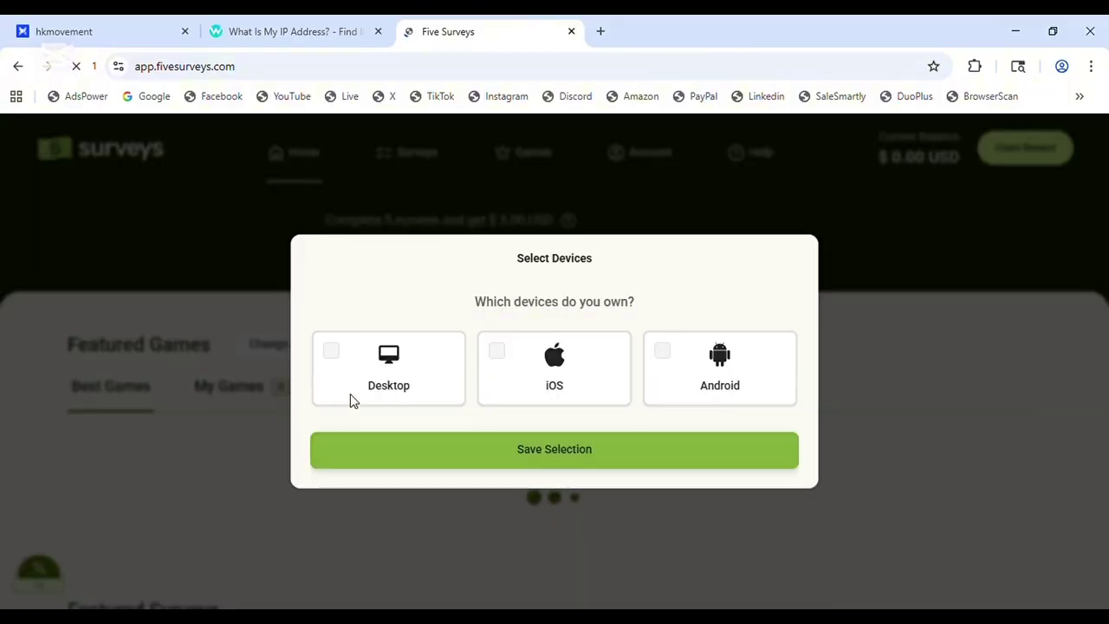
Save Desktop as the only owned device and scroll down to Featured Surveys.
left_click(339, 361)
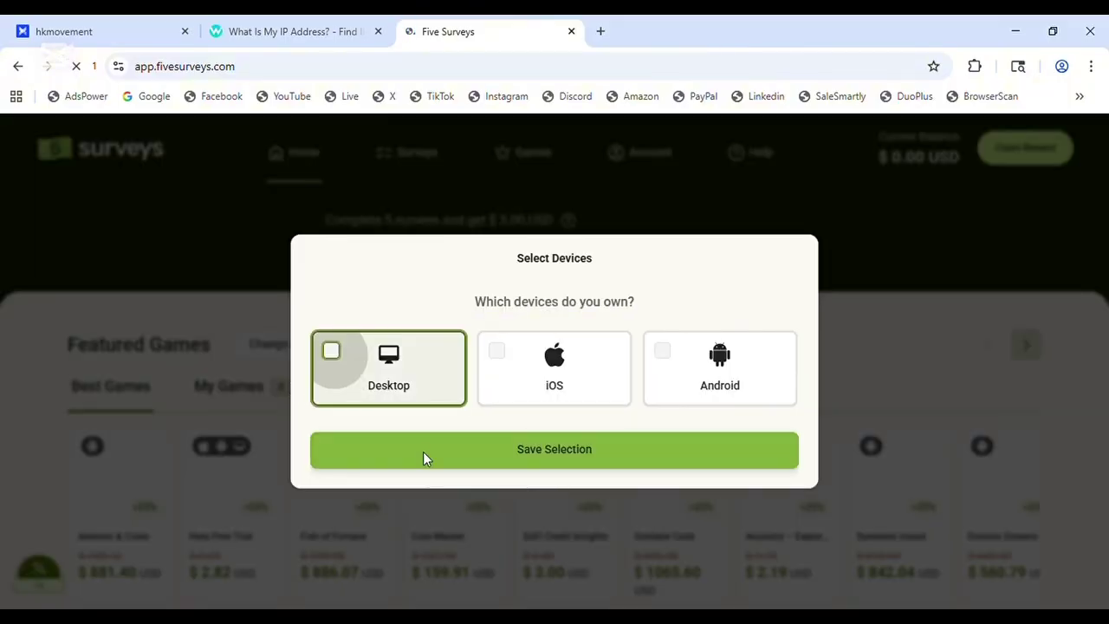
left_click(430, 456)
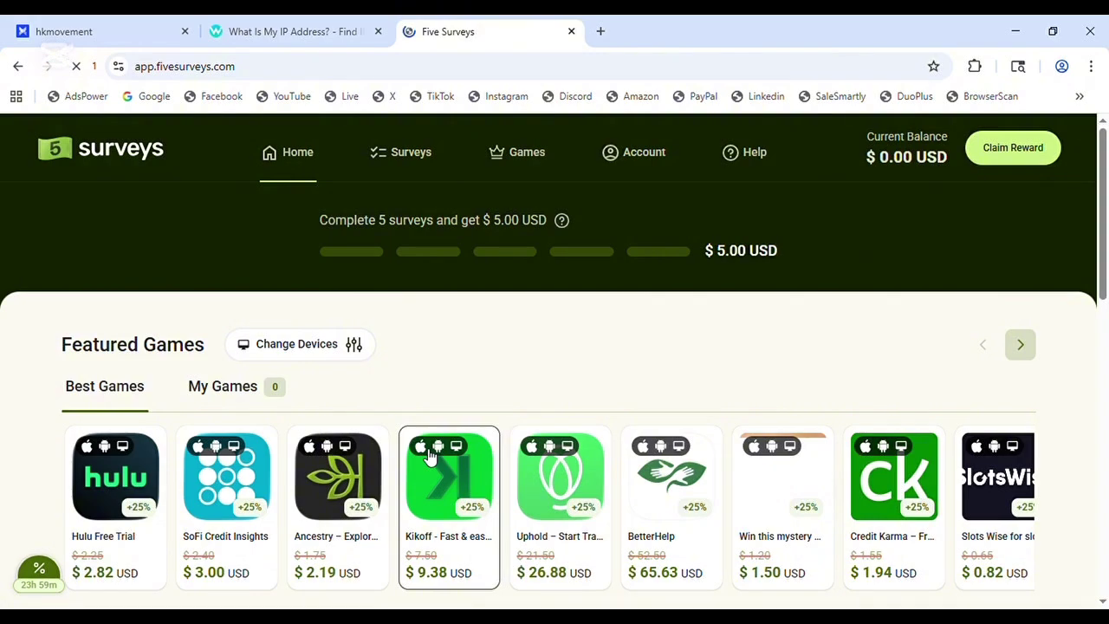
scroll(524, 338, "down", 4)
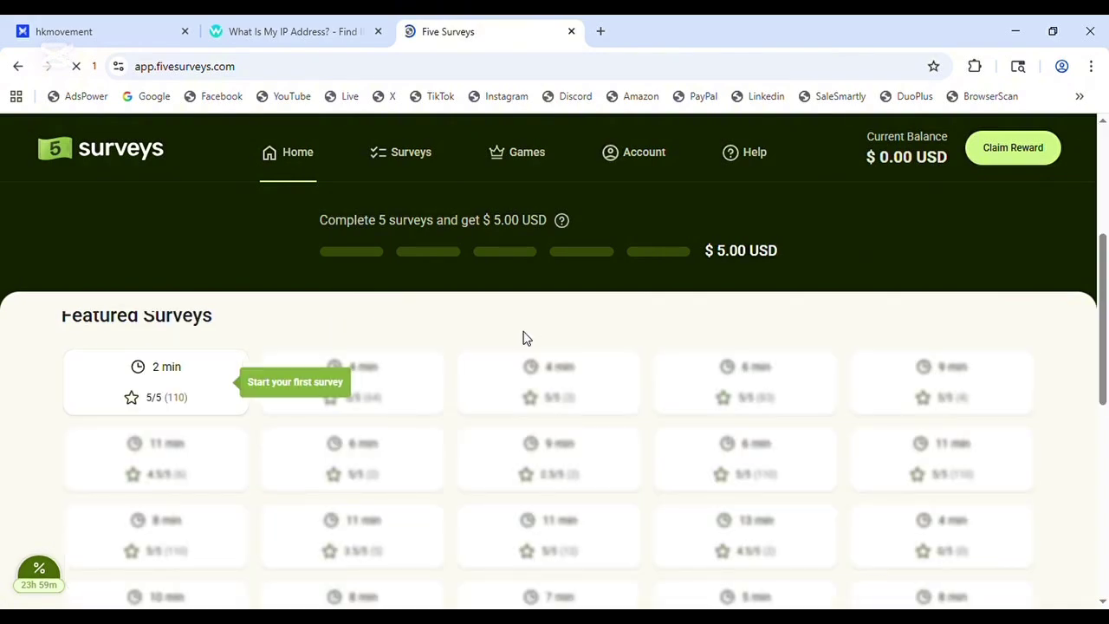
scroll(520, 333, "up", 4)
scroll(470, 471, "down", 2)
scroll(472, 472, "down", 2)
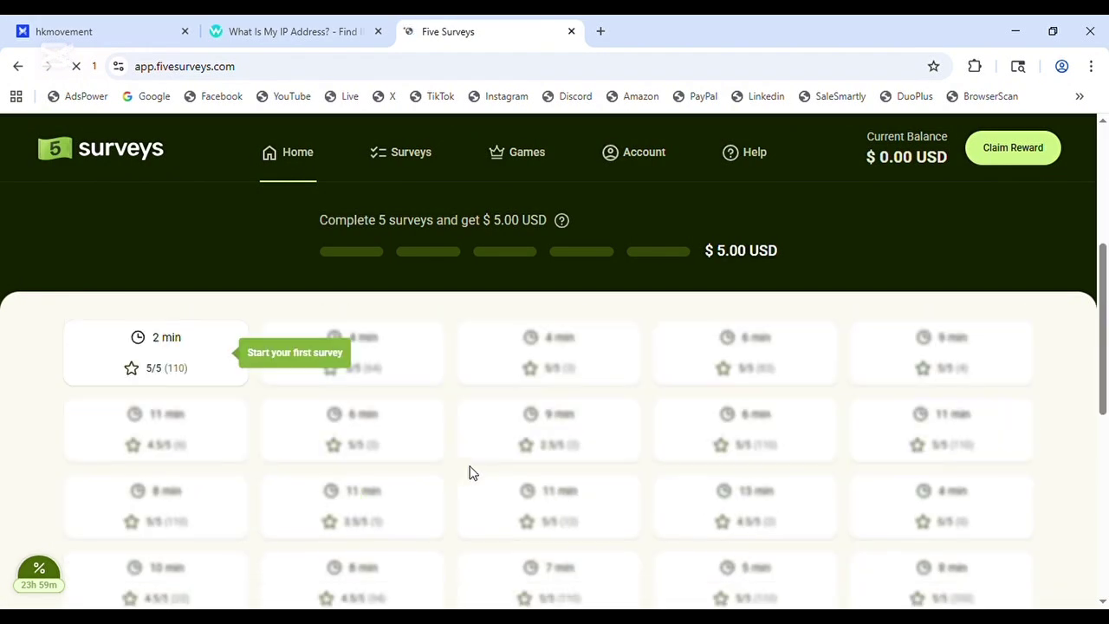
scroll(299, 417, "up", 1)
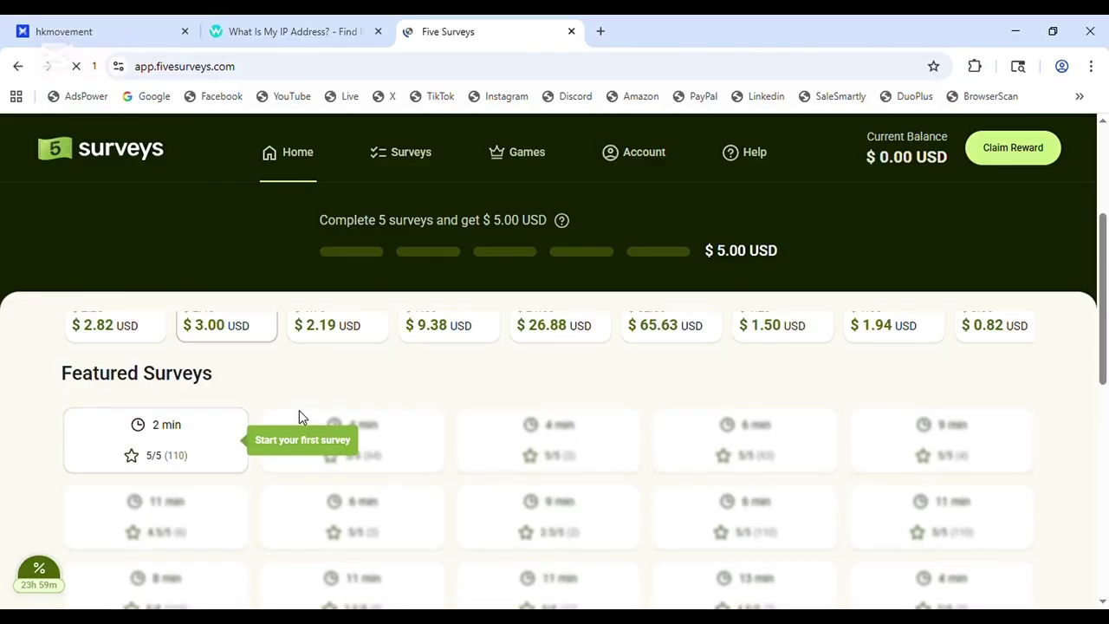
scroll(298, 417, "down", 3)
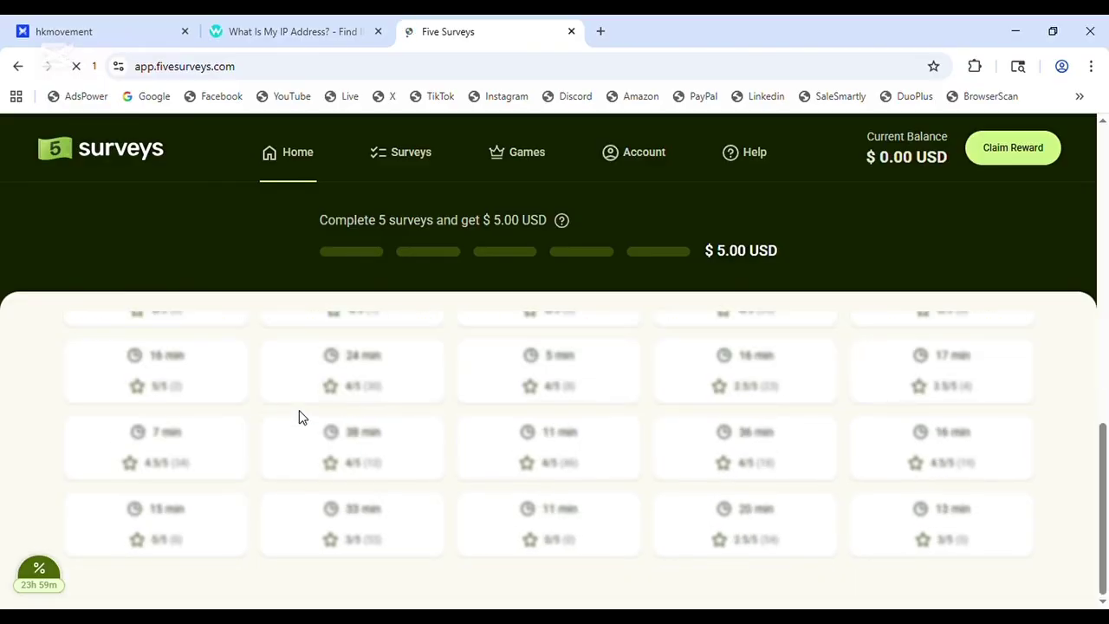
scroll(166, 494, "up", 5)
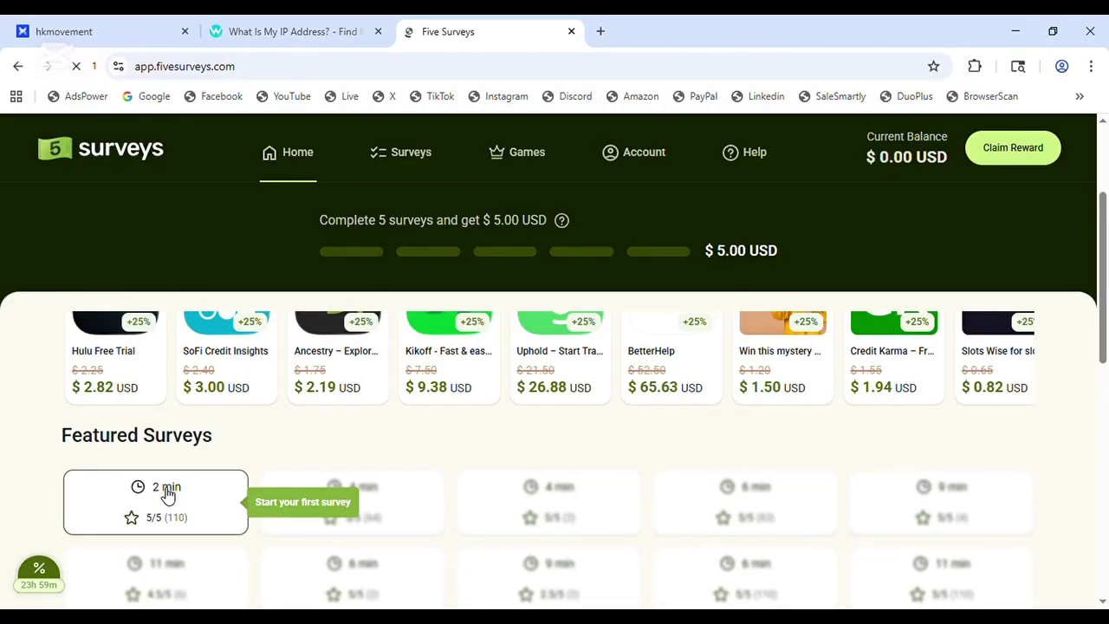
Start the first 2-minute survey and answer Yes to living in the United States.
left_click(161, 490)
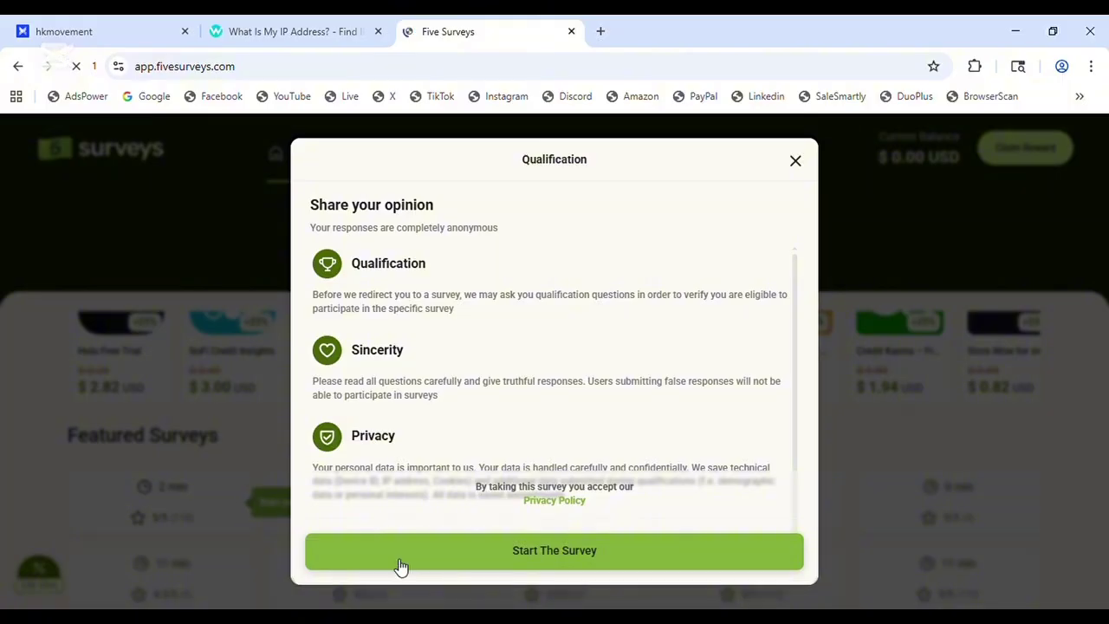
left_click(439, 554)
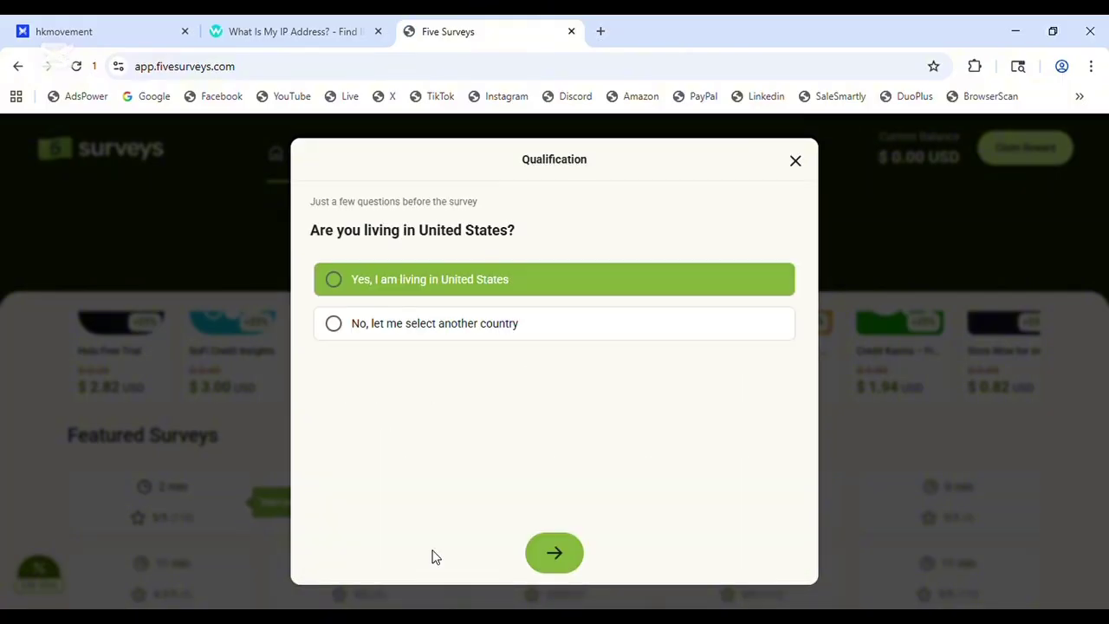
left_click(428, 288)
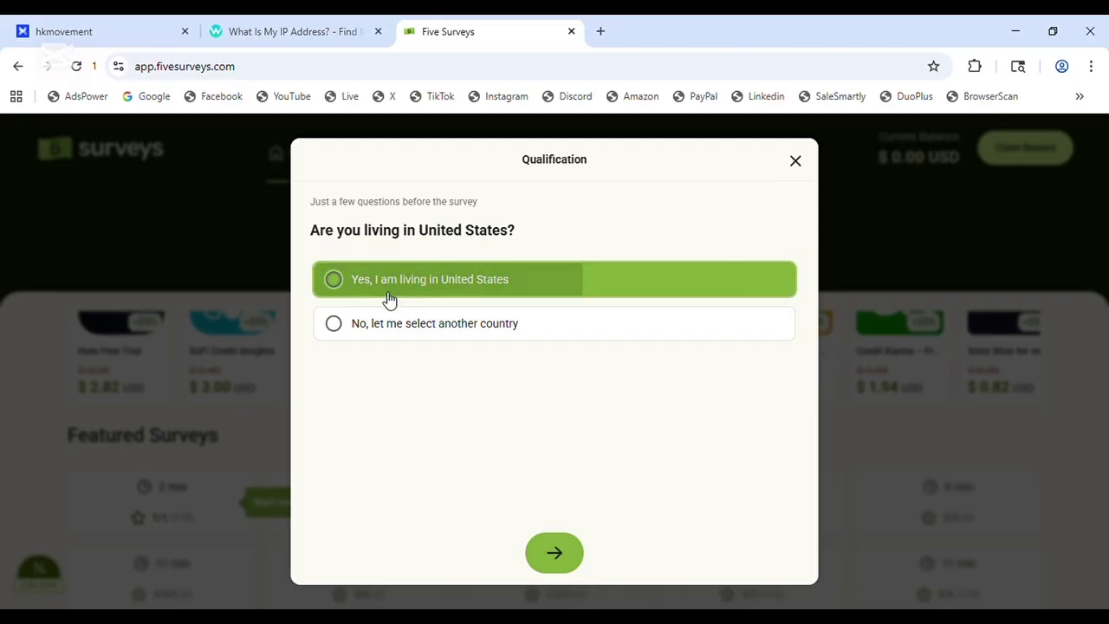
left_click(555, 565)
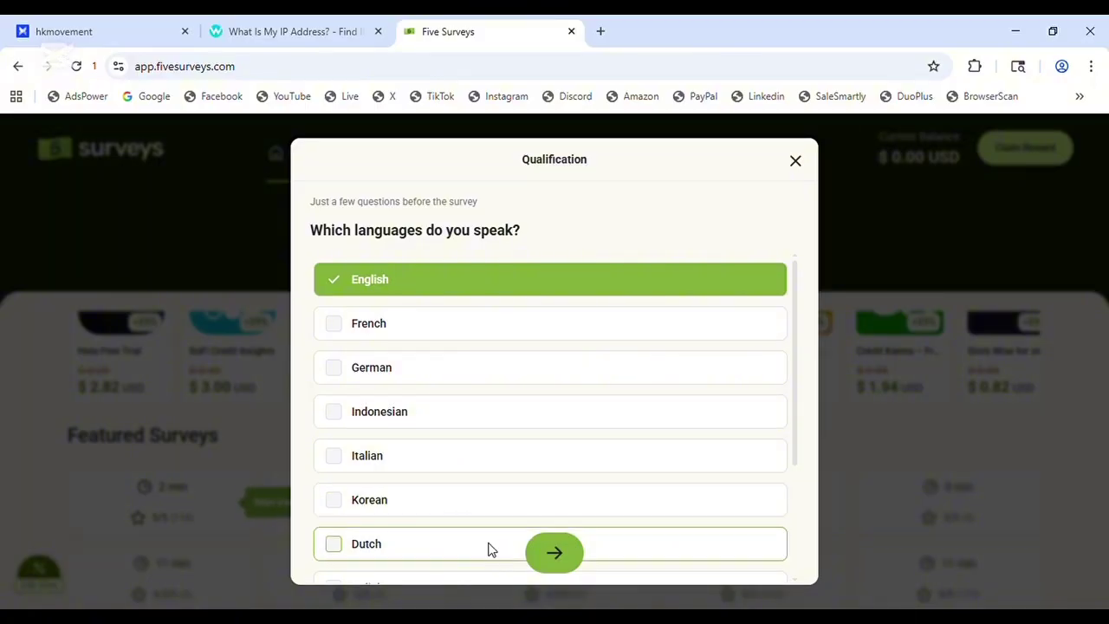
Add Spanish to the spoken languages and submit the language answer.
scroll(487, 549, "down", 2)
scroll(489, 549, "down", 1)
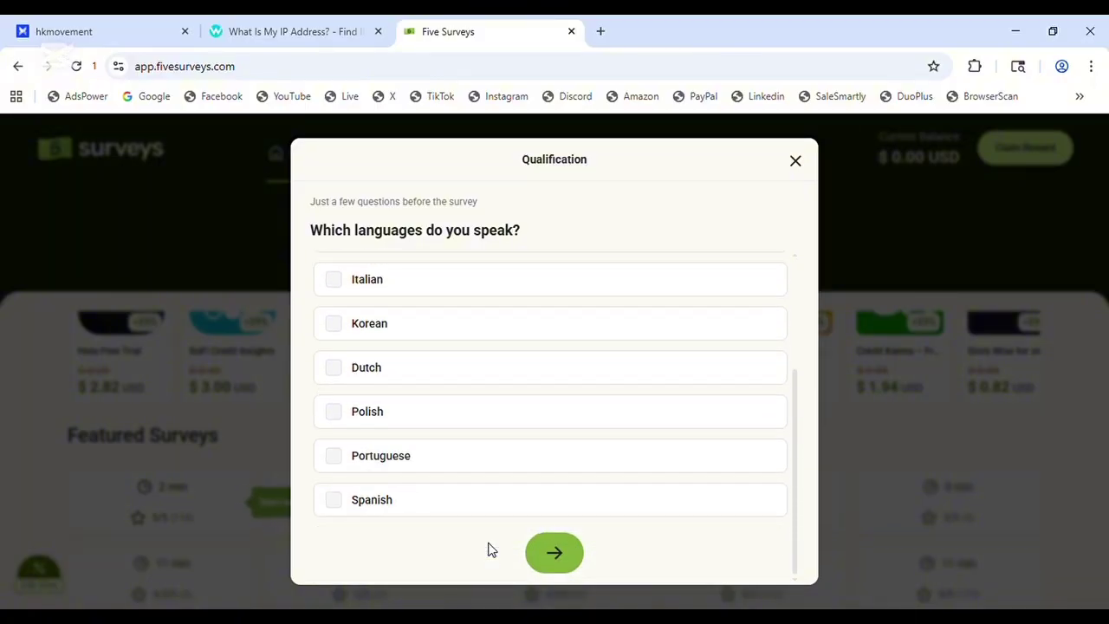
left_click(464, 500)
left_click(561, 563)
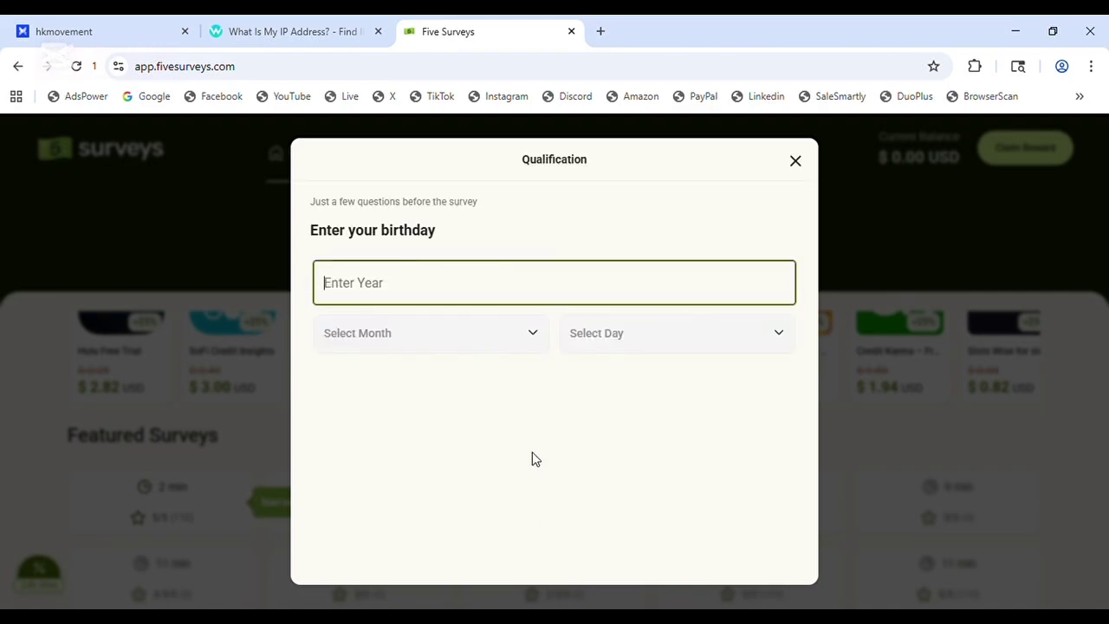
type("1988")
left_click(532, 451)
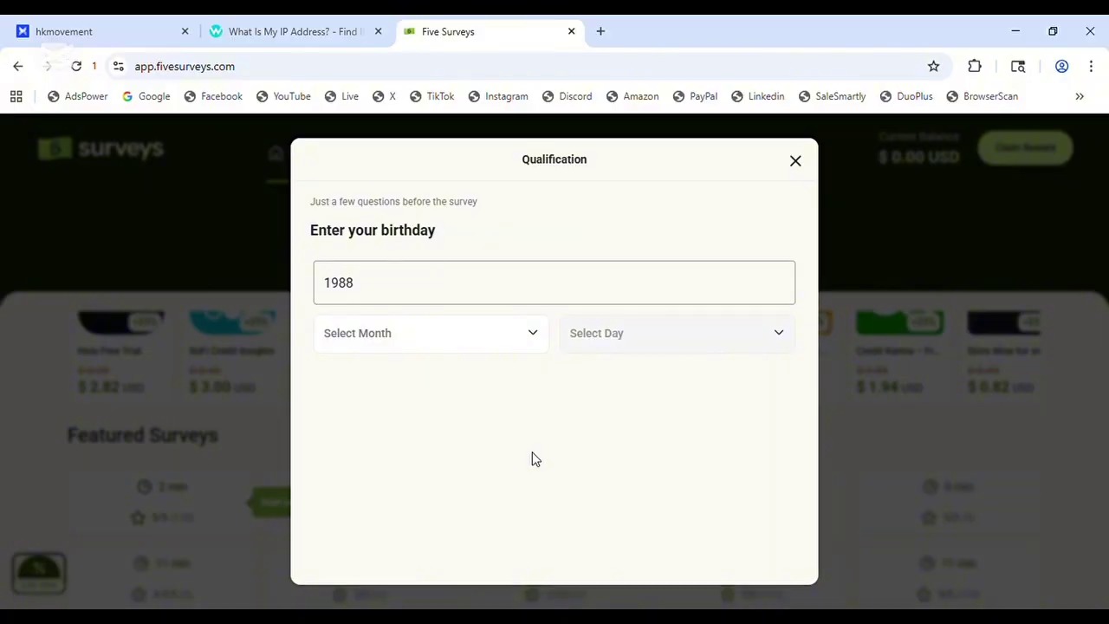
left_click(468, 303)
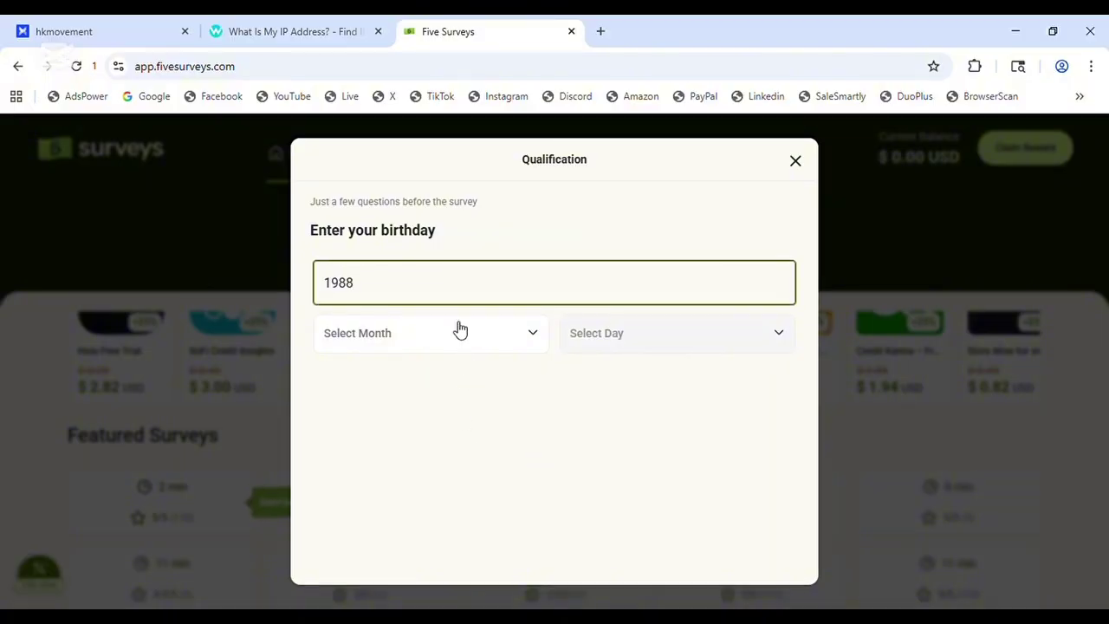
left_click(459, 330)
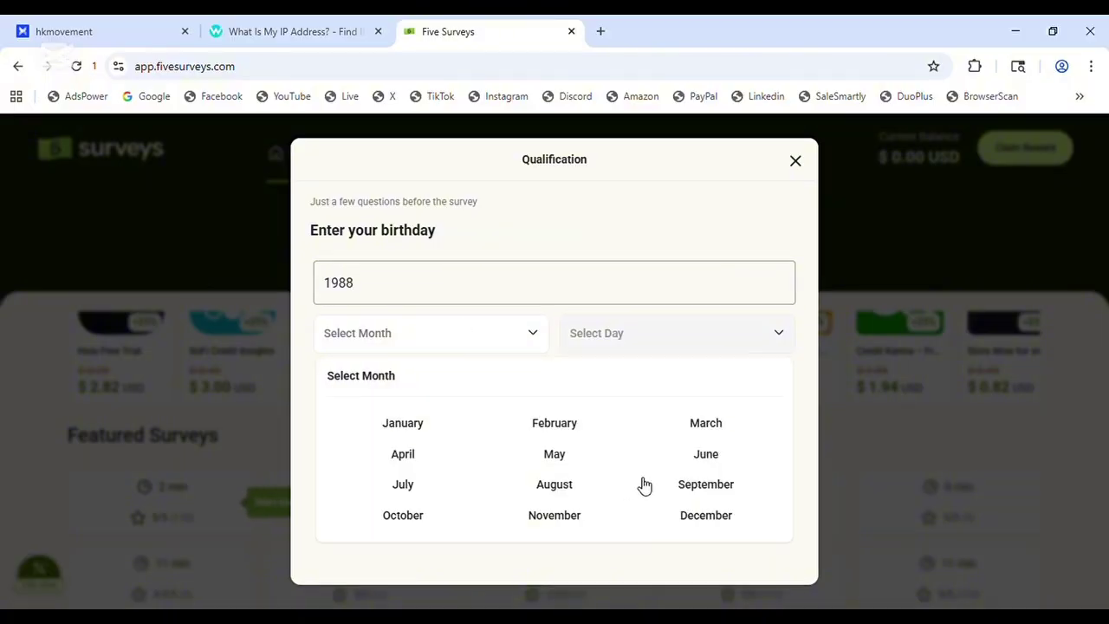
left_click(708, 515)
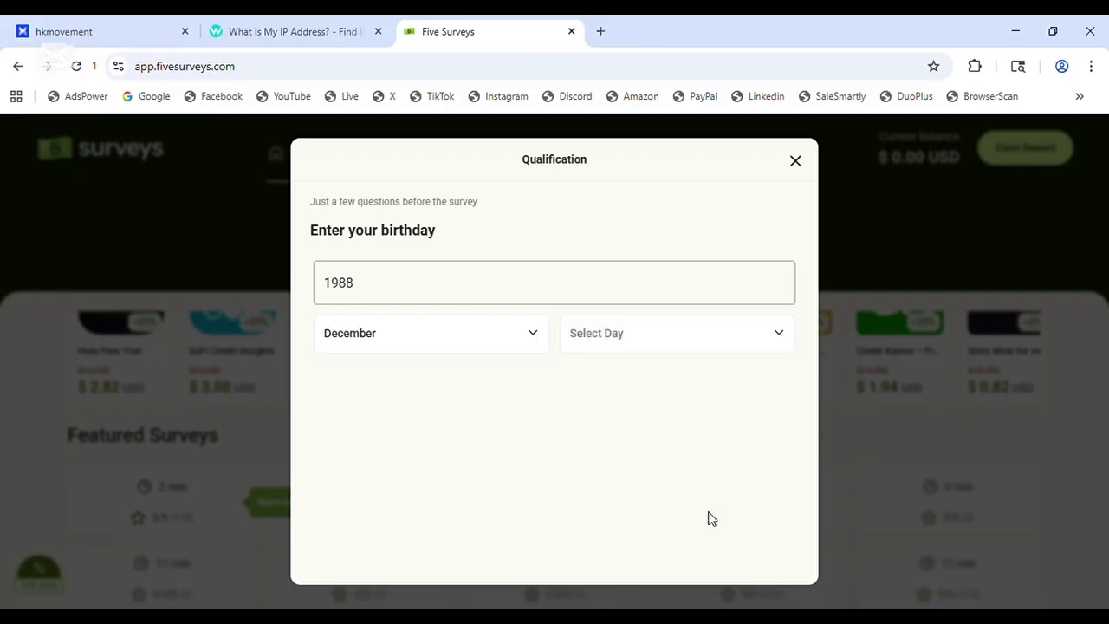
left_click(666, 346)
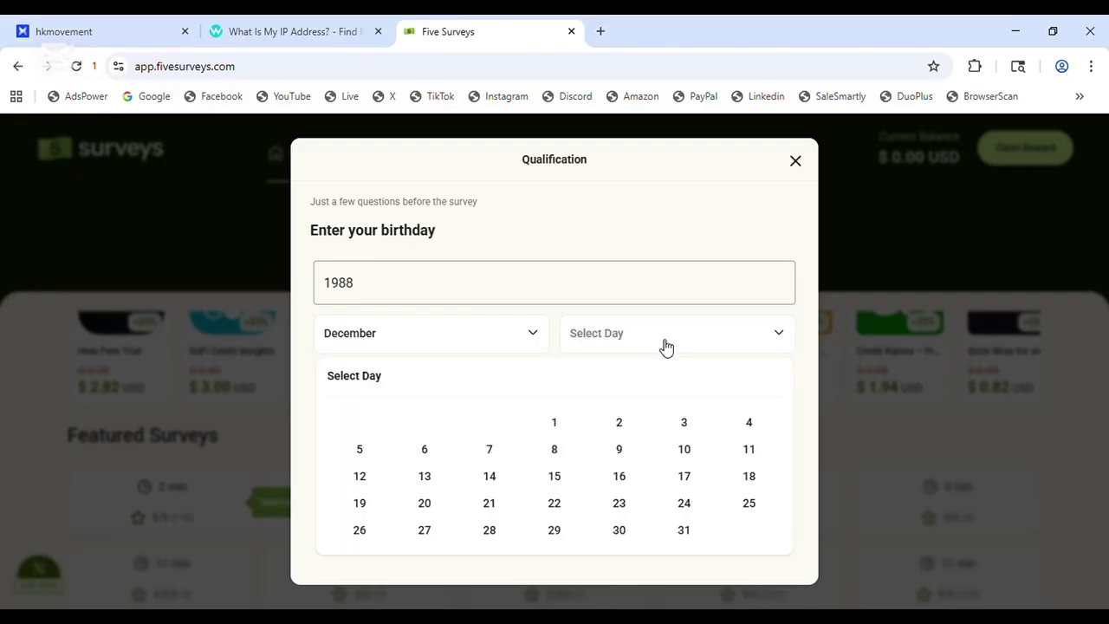
left_click(360, 477)
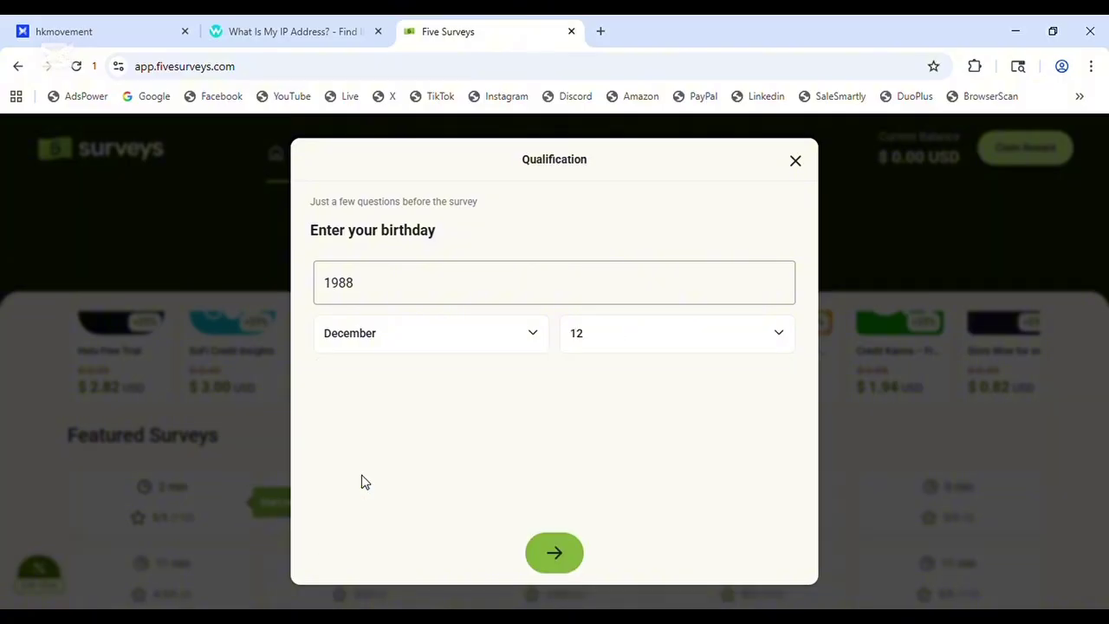
left_click(555, 549)
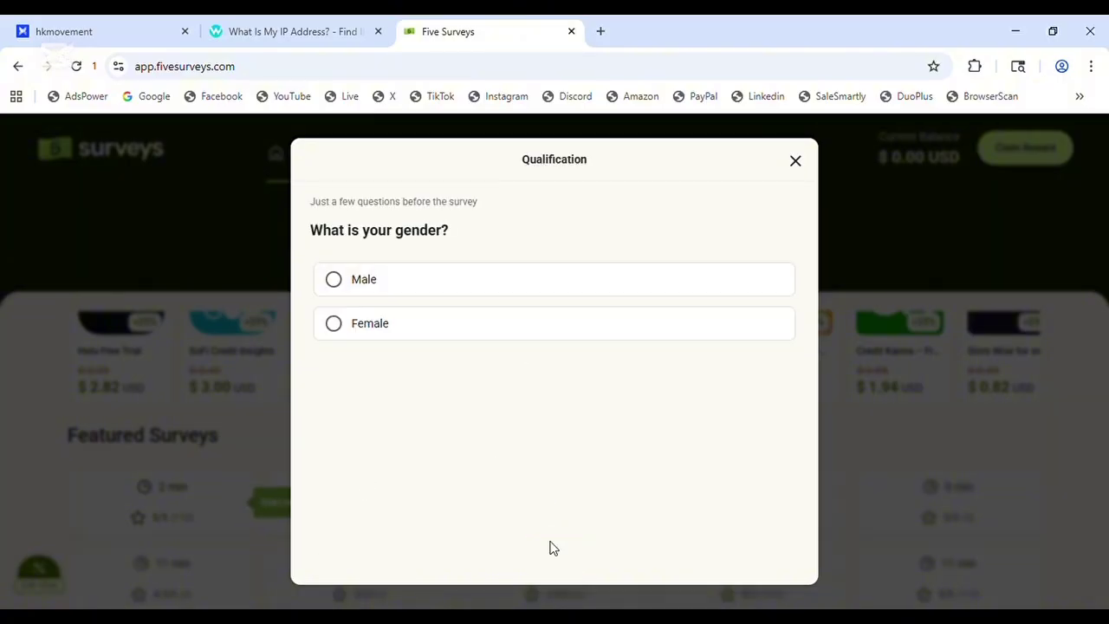
Answer Male for gender, then enter and submit the zipcode.
left_click(340, 290)
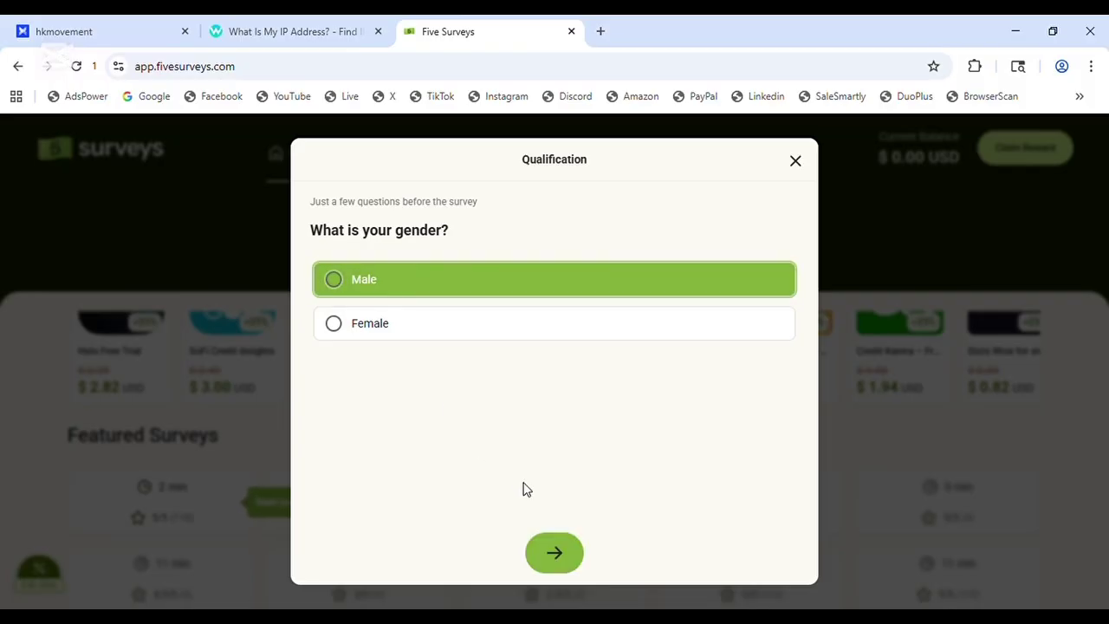
left_click(553, 537)
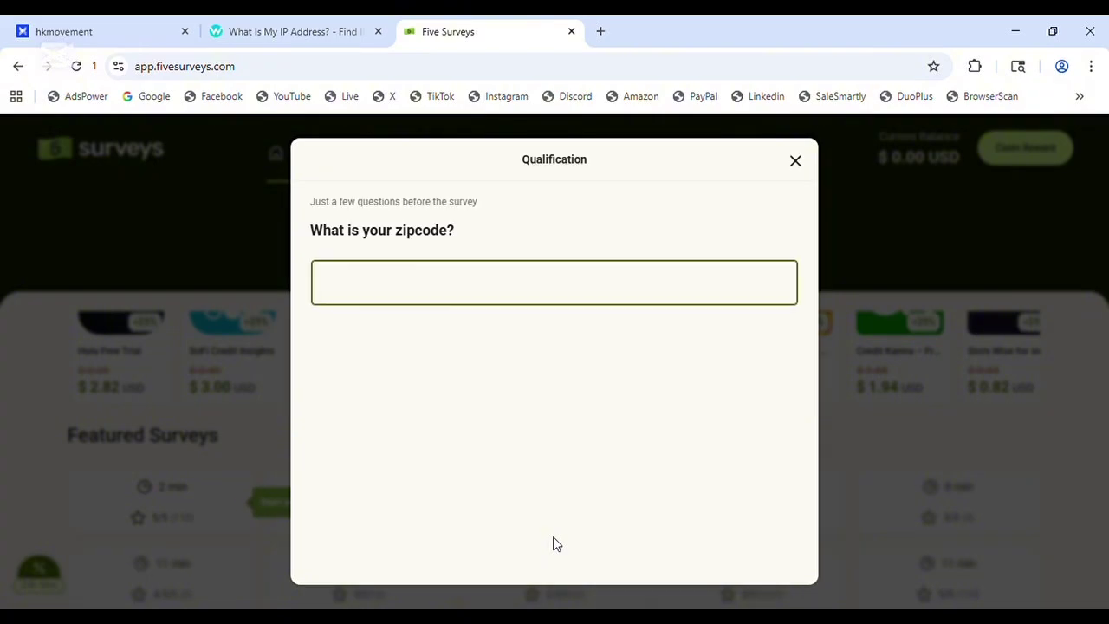
type("75001")
left_click(557, 545)
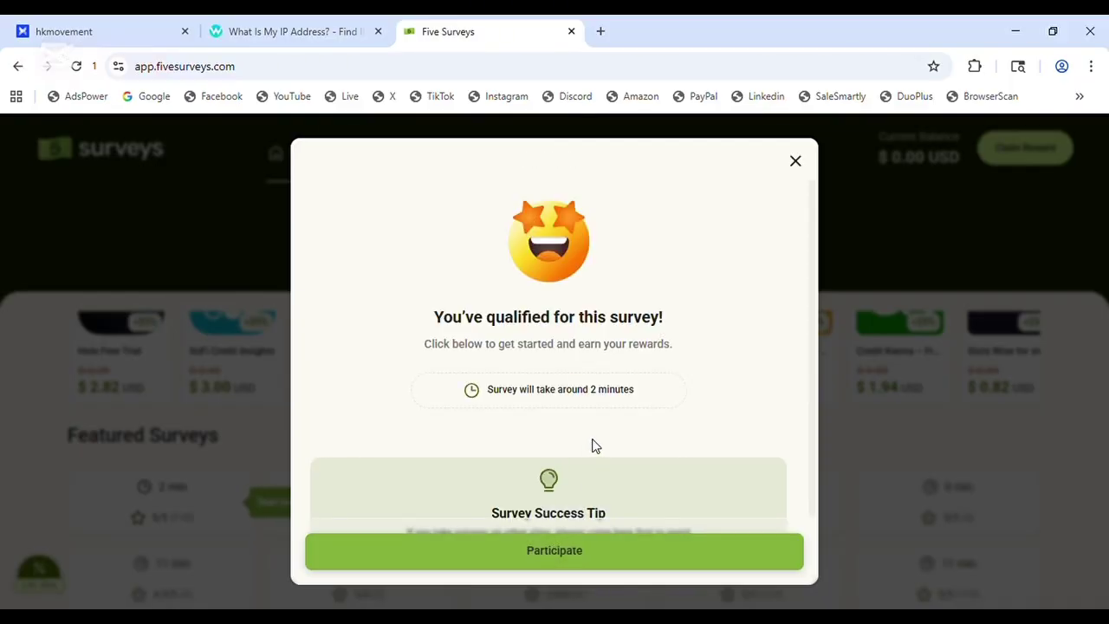
Start the ihdresearch survey, answering Employed full-time and the no-children household statement.
left_click(549, 549)
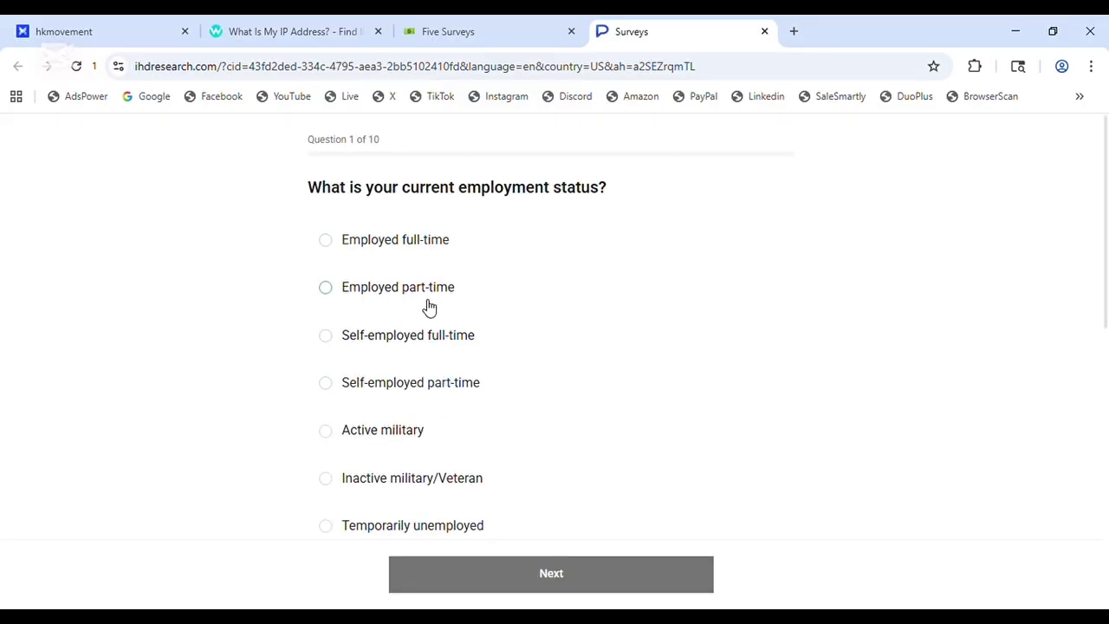
left_click(426, 249)
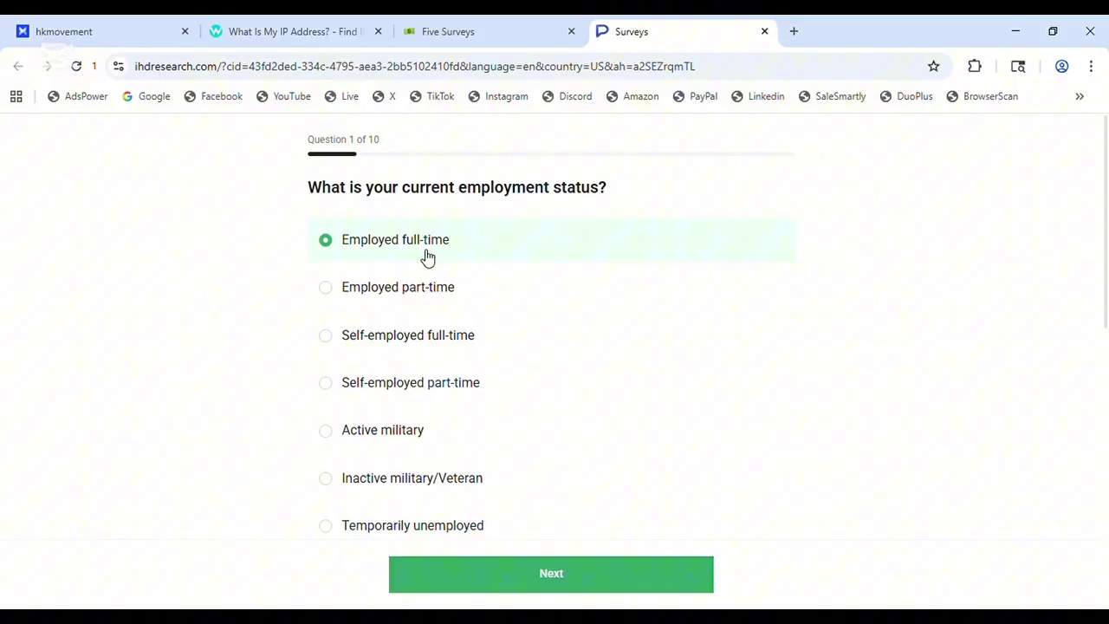
left_click(496, 573)
left_click(435, 387)
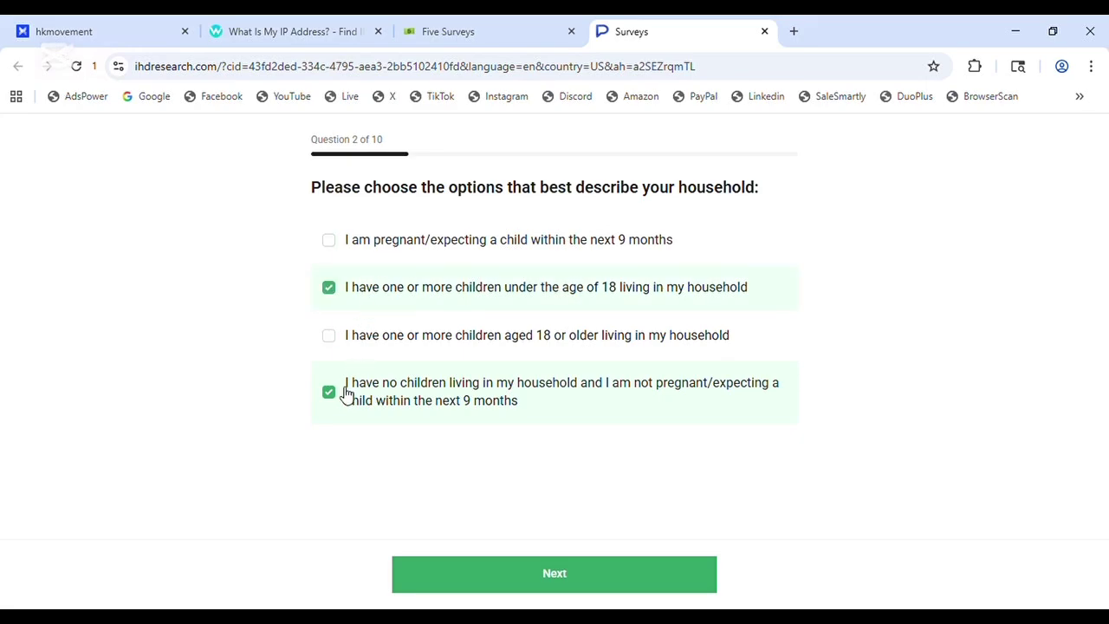
left_click(505, 579)
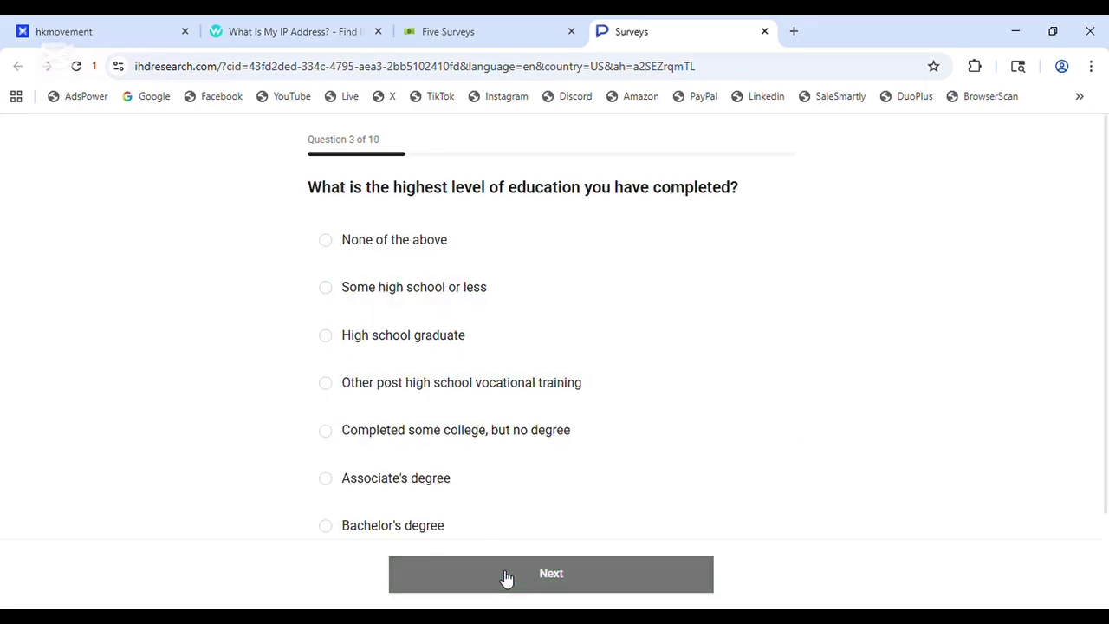
Choose Master's or professional degree for education and $200,000–$249,999 for income.
scroll(502, 384, "down", 2)
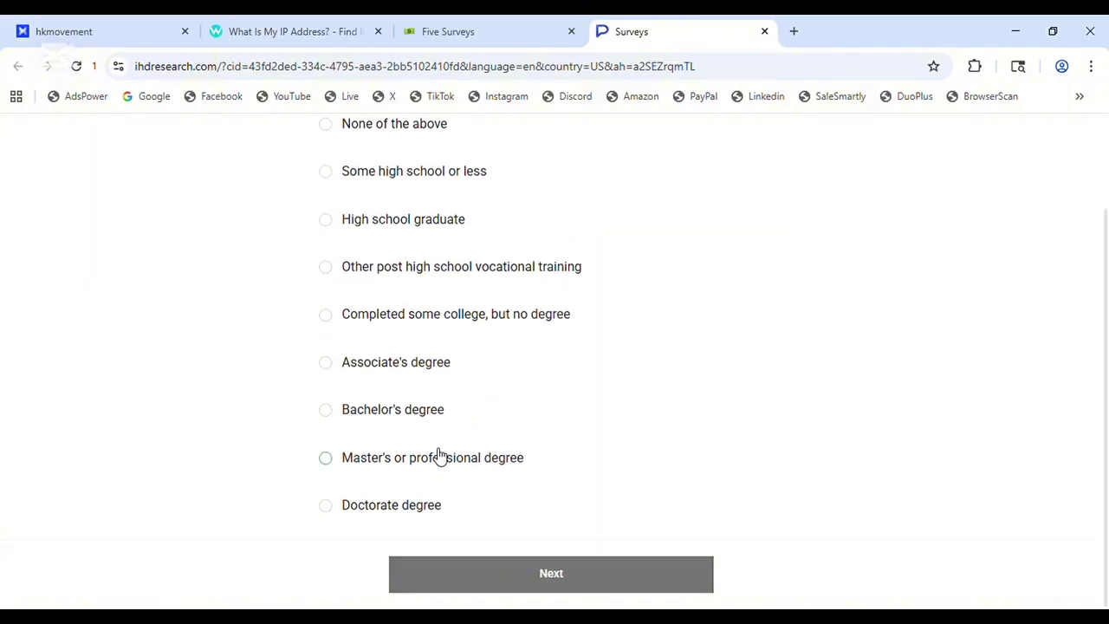
left_click(440, 458)
left_click(487, 579)
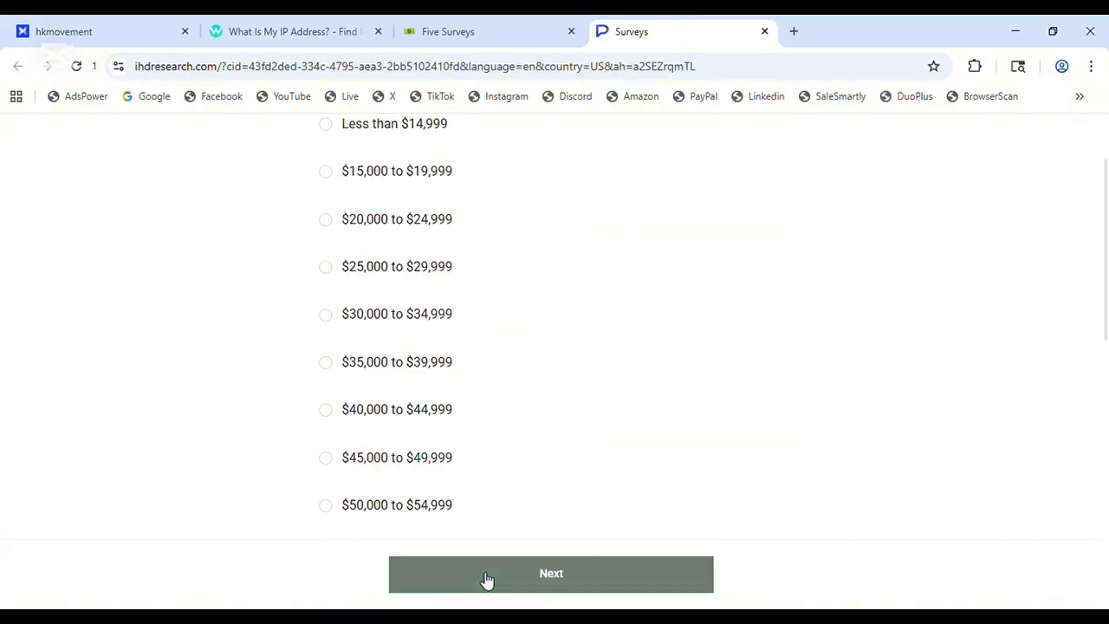
scroll(443, 433, "down", 8)
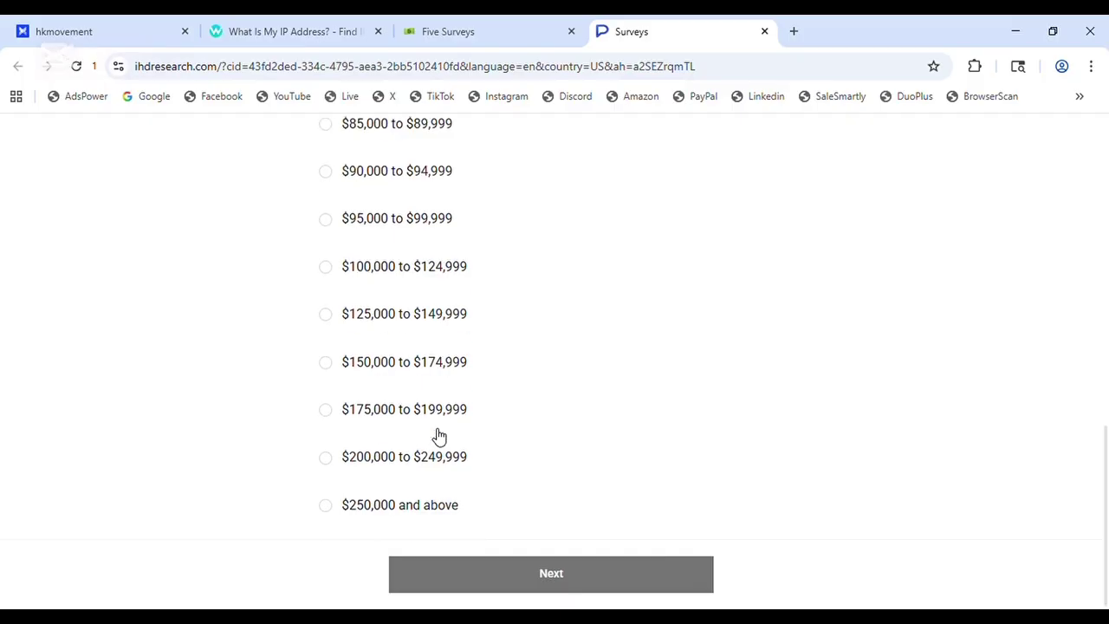
left_click(415, 464)
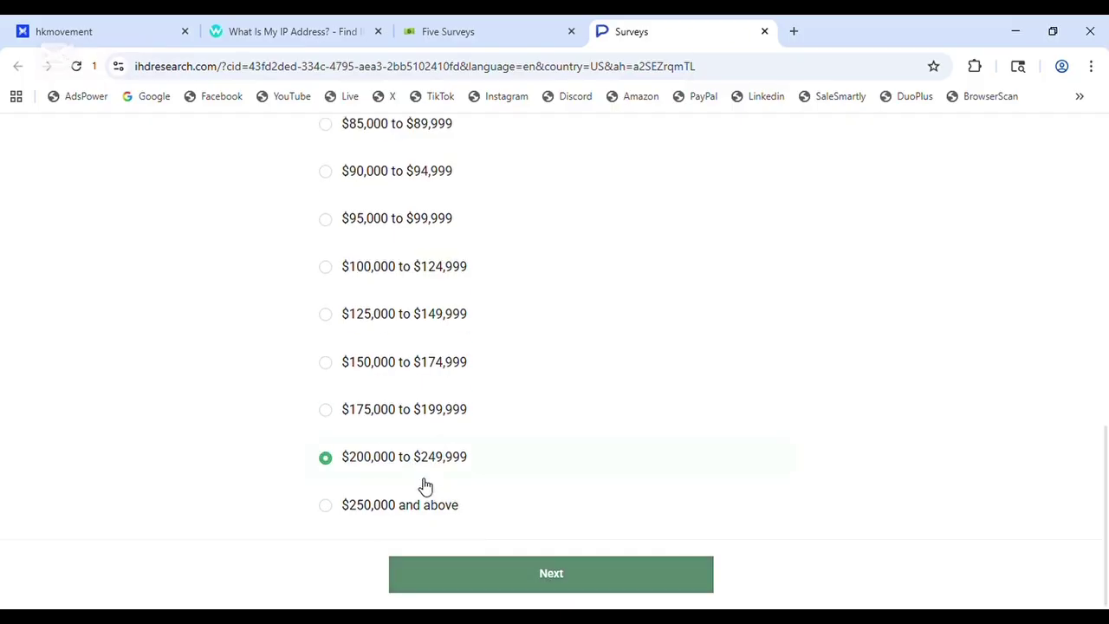
left_click(457, 579)
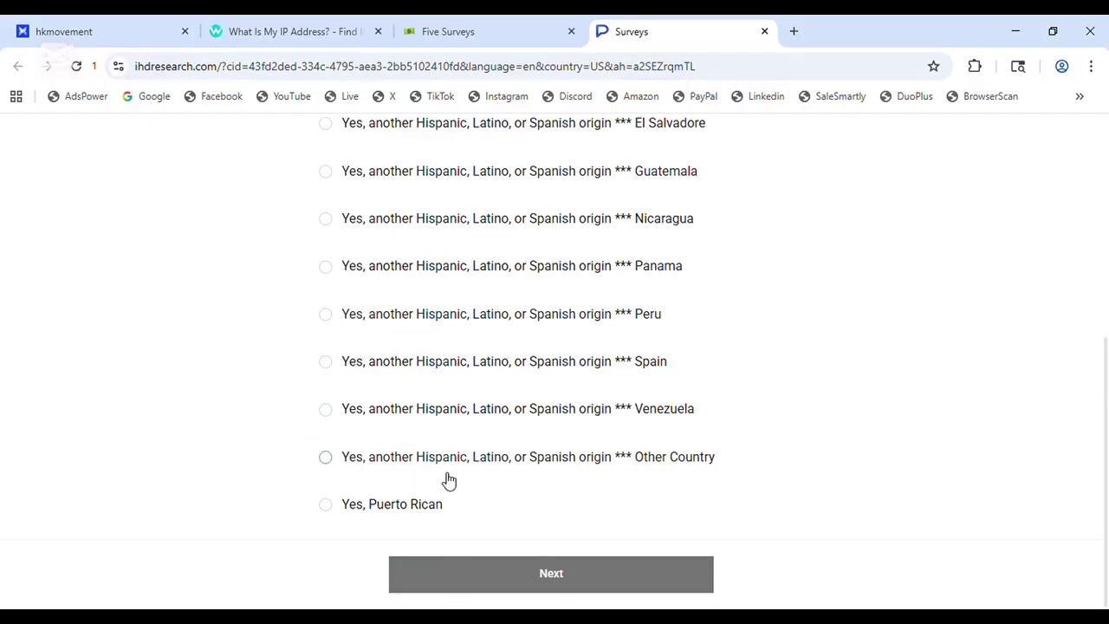
Answer Mexican, Mexican American, Chicano for origin and Black or African American for race.
scroll(448, 479, "up", 5)
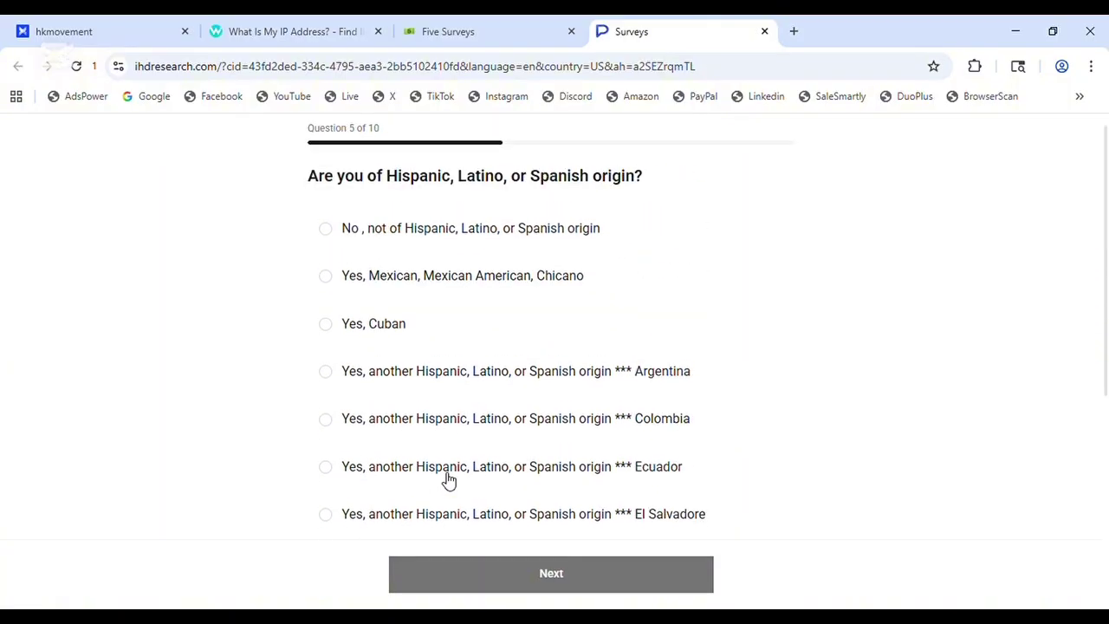
left_click(447, 288)
left_click(483, 579)
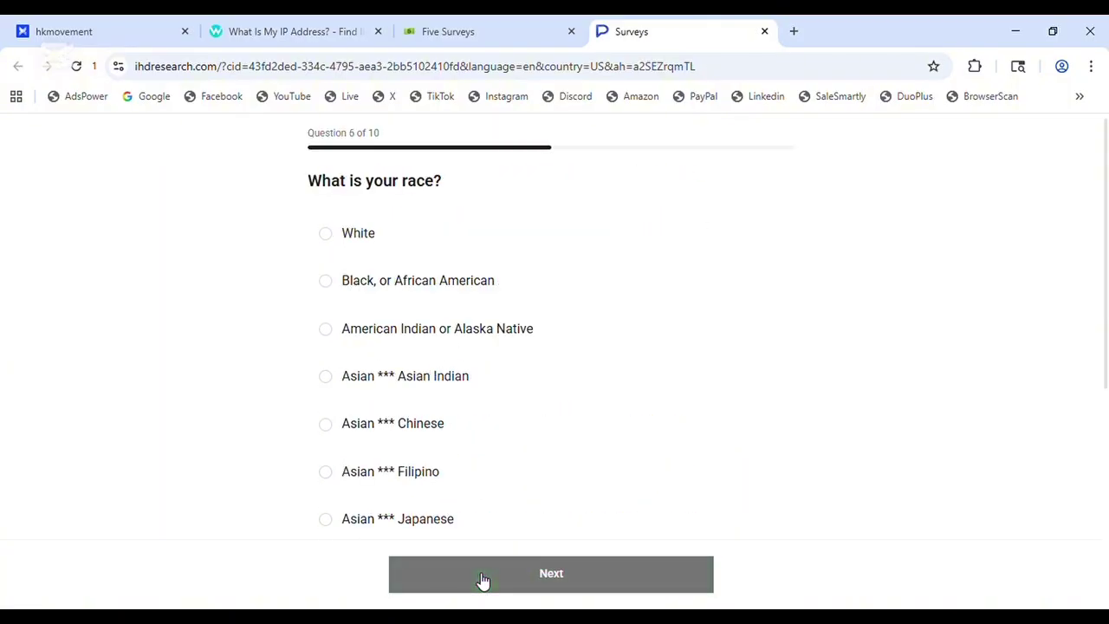
left_click(440, 281)
left_click(498, 567)
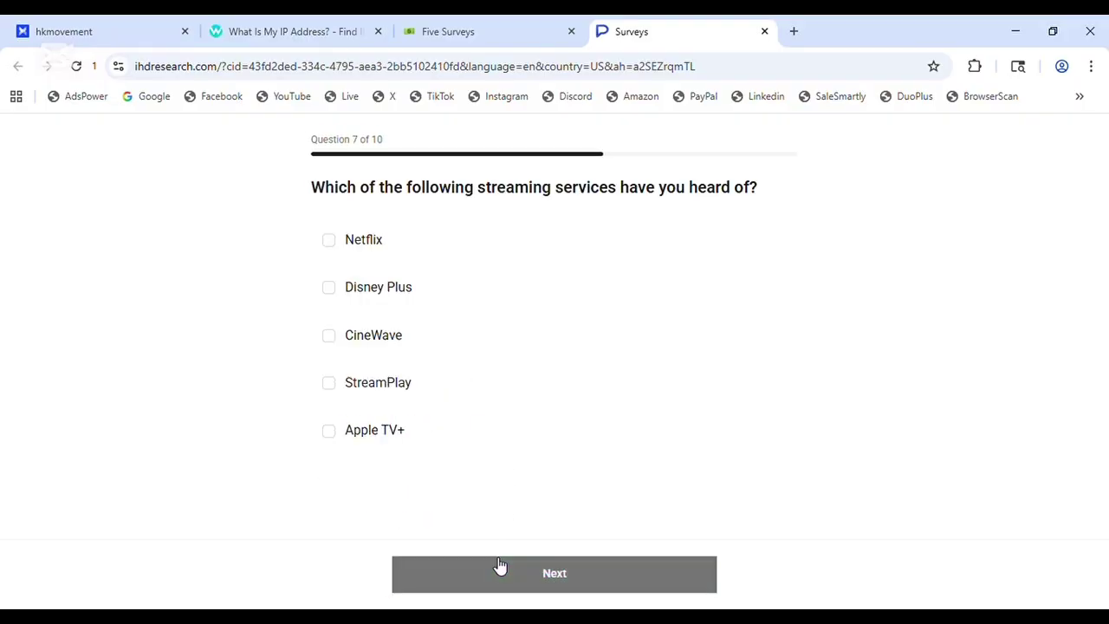
Mark Netflix and Apple TV+, answer New York, and tick the music streaming subscription.
left_click(370, 251)
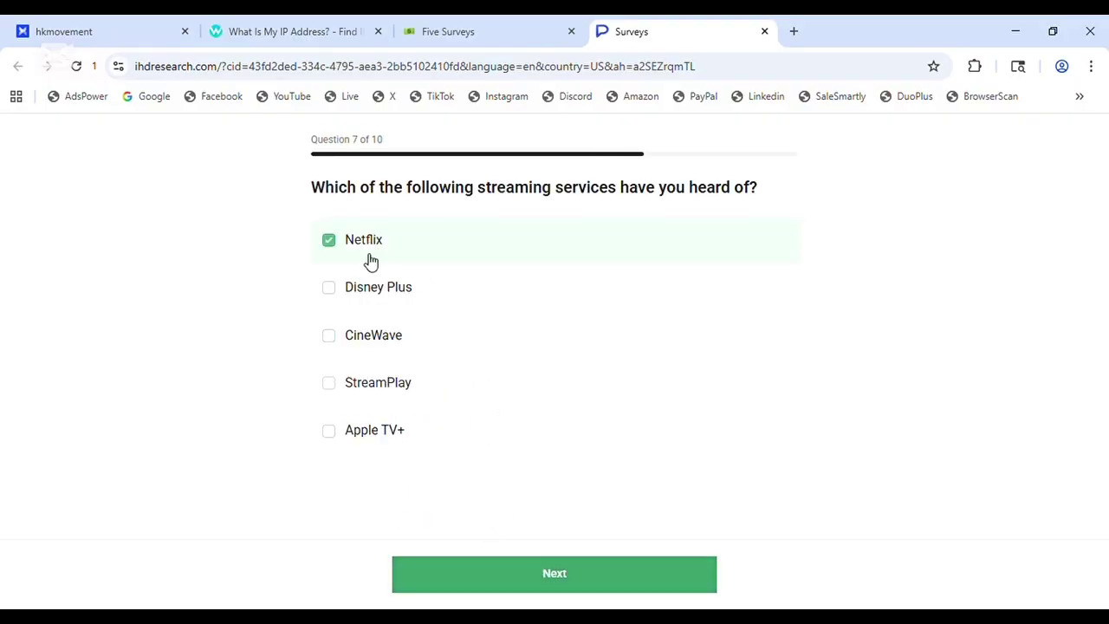
left_click(368, 429)
left_click(523, 573)
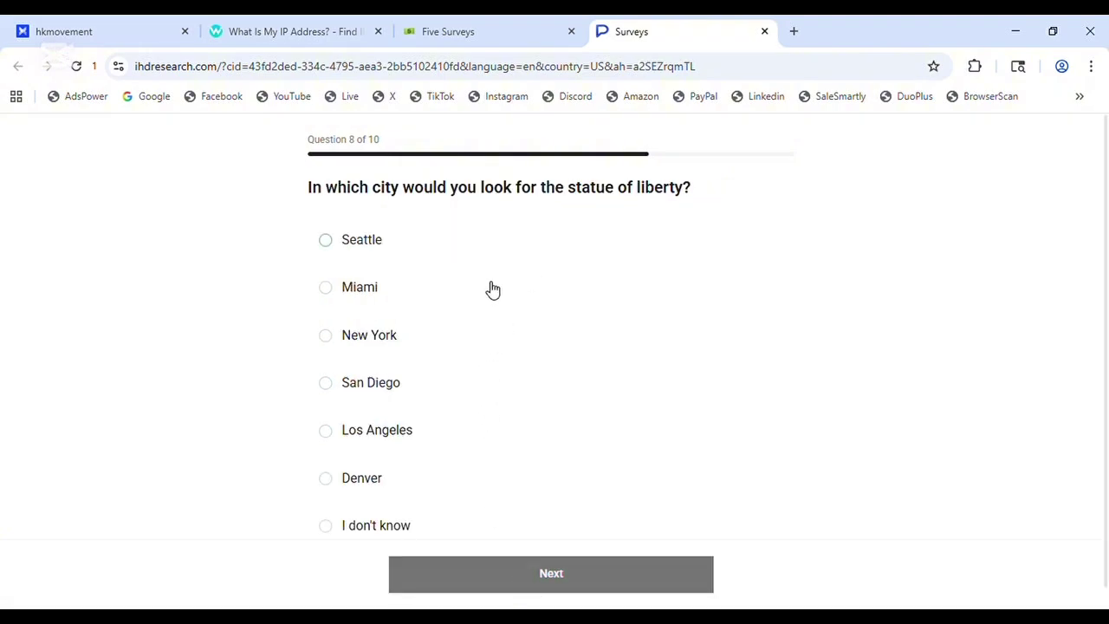
left_click(385, 352)
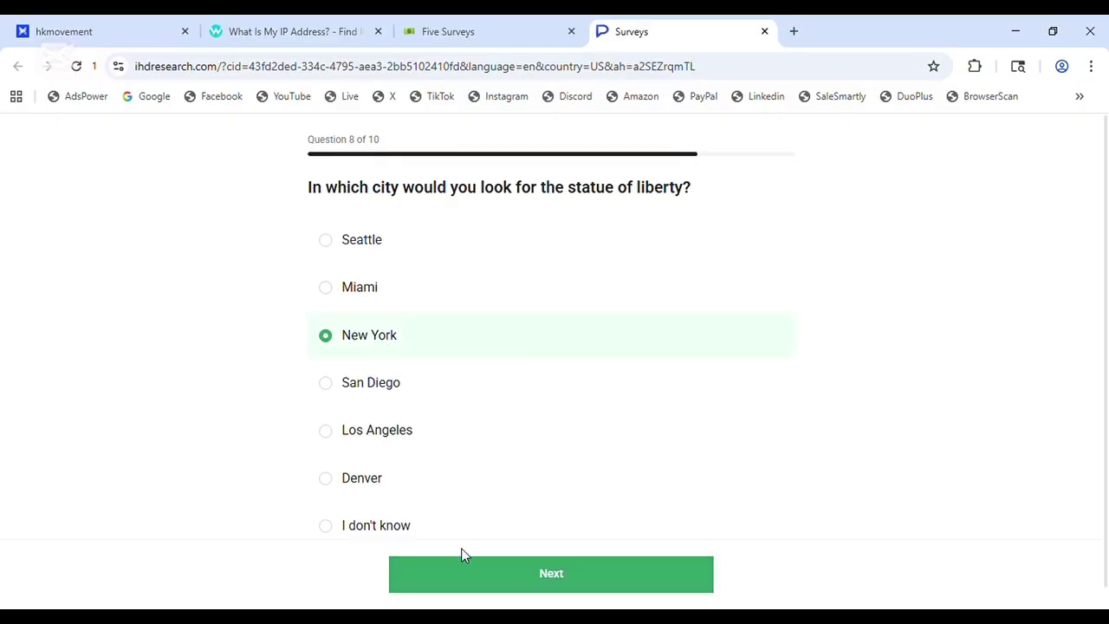
left_click(469, 592)
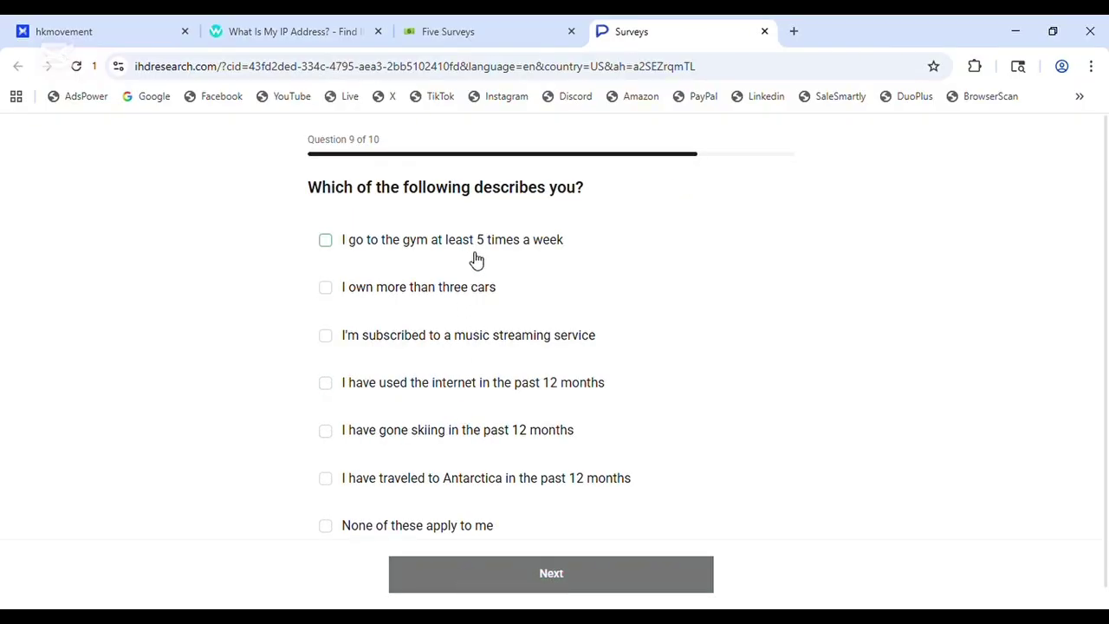
scroll(458, 445, "down", 1)
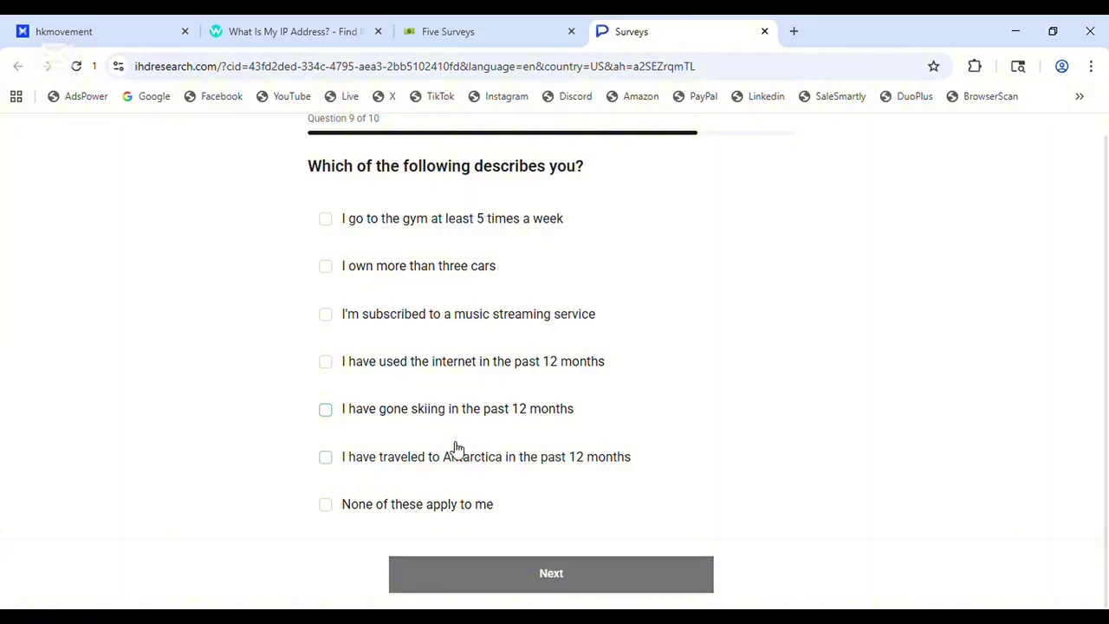
left_click(449, 323)
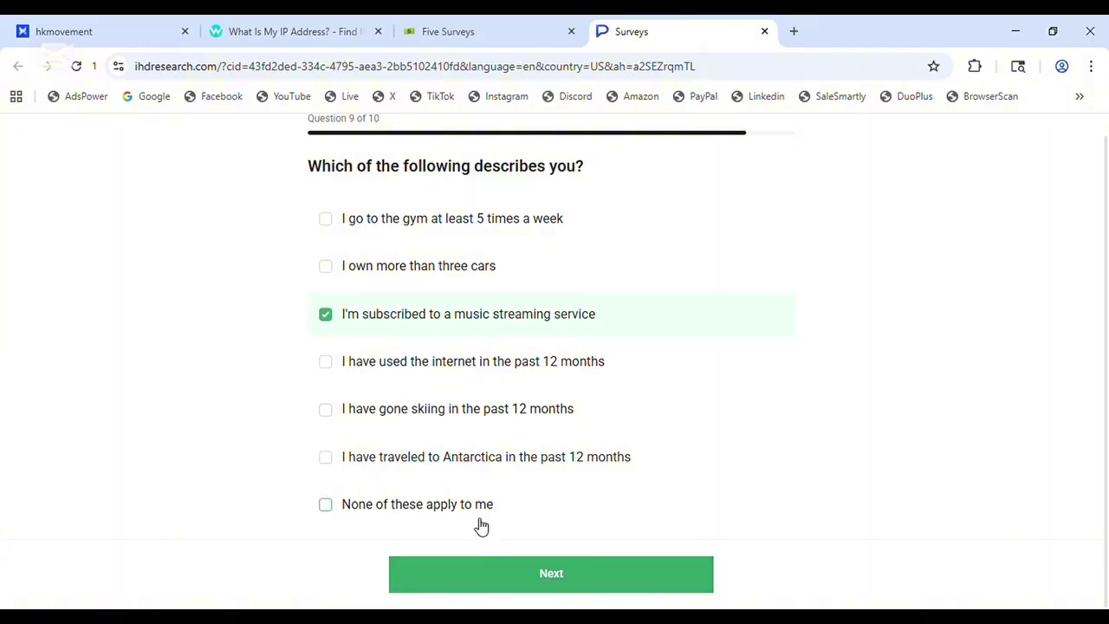